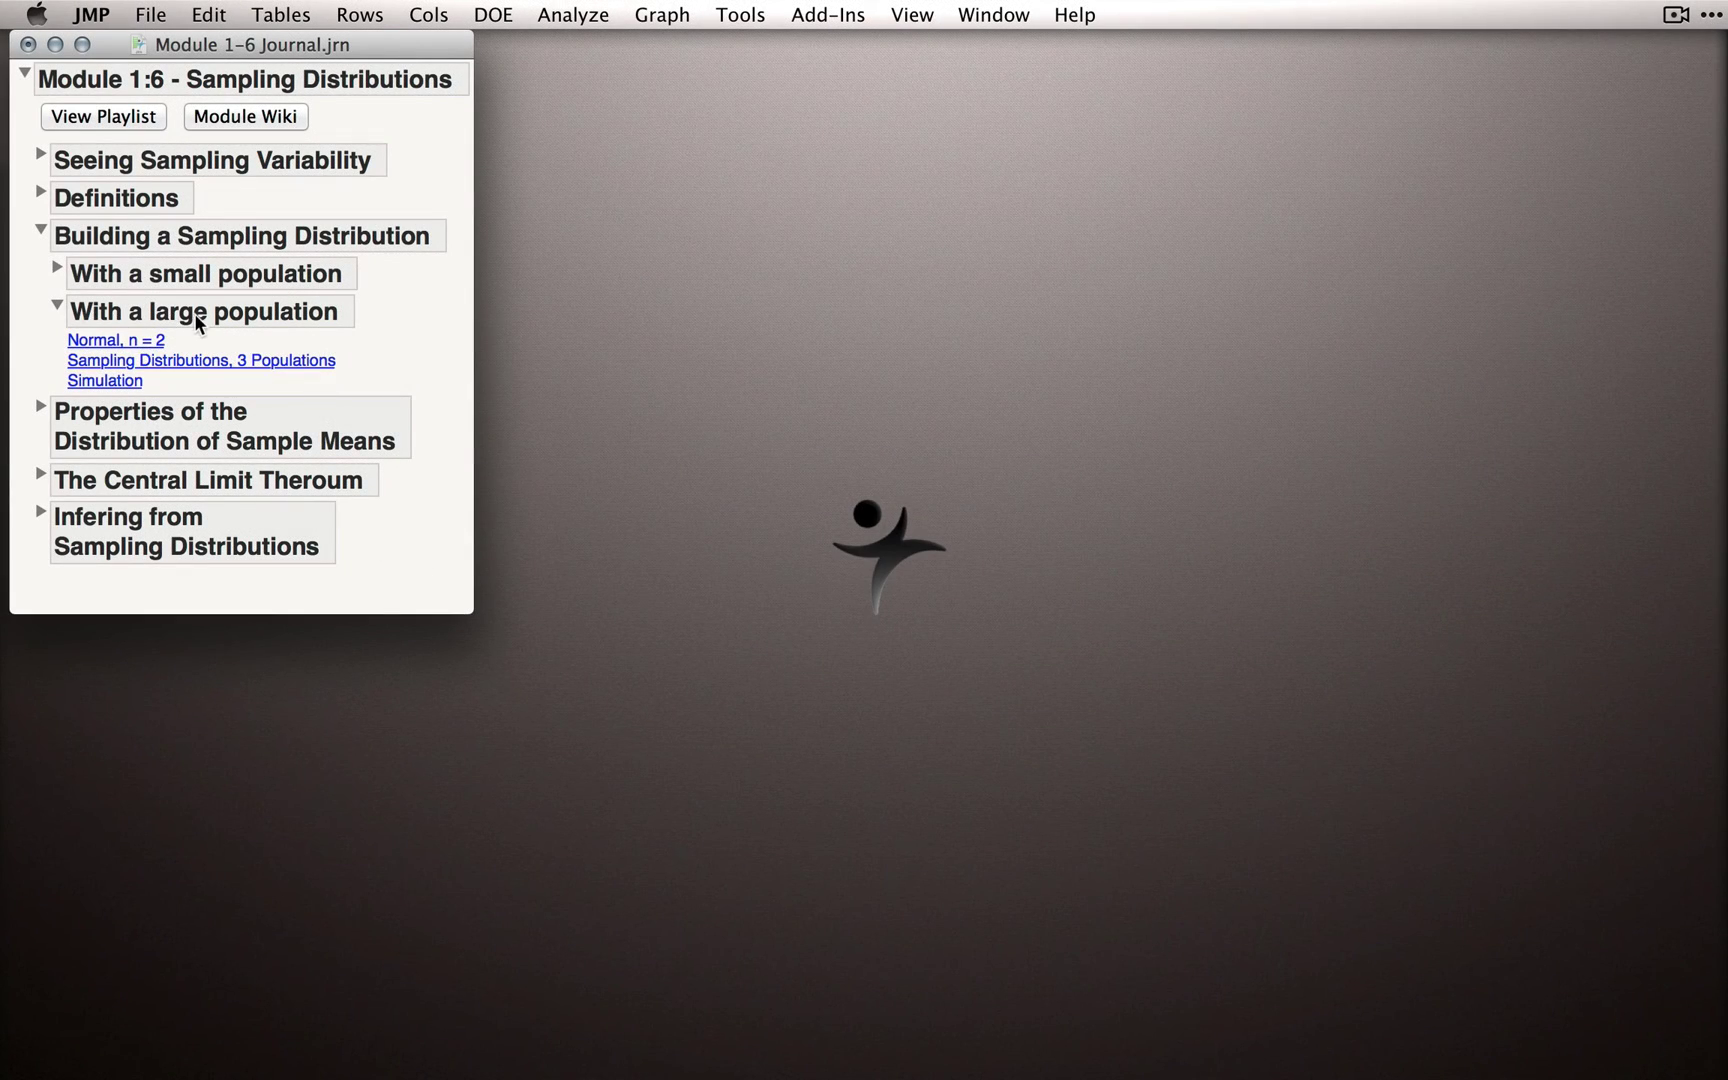
Step: Open the "Normal, n = 2" data table and examine the formula behind the Observation 1 column
click(153, 341)
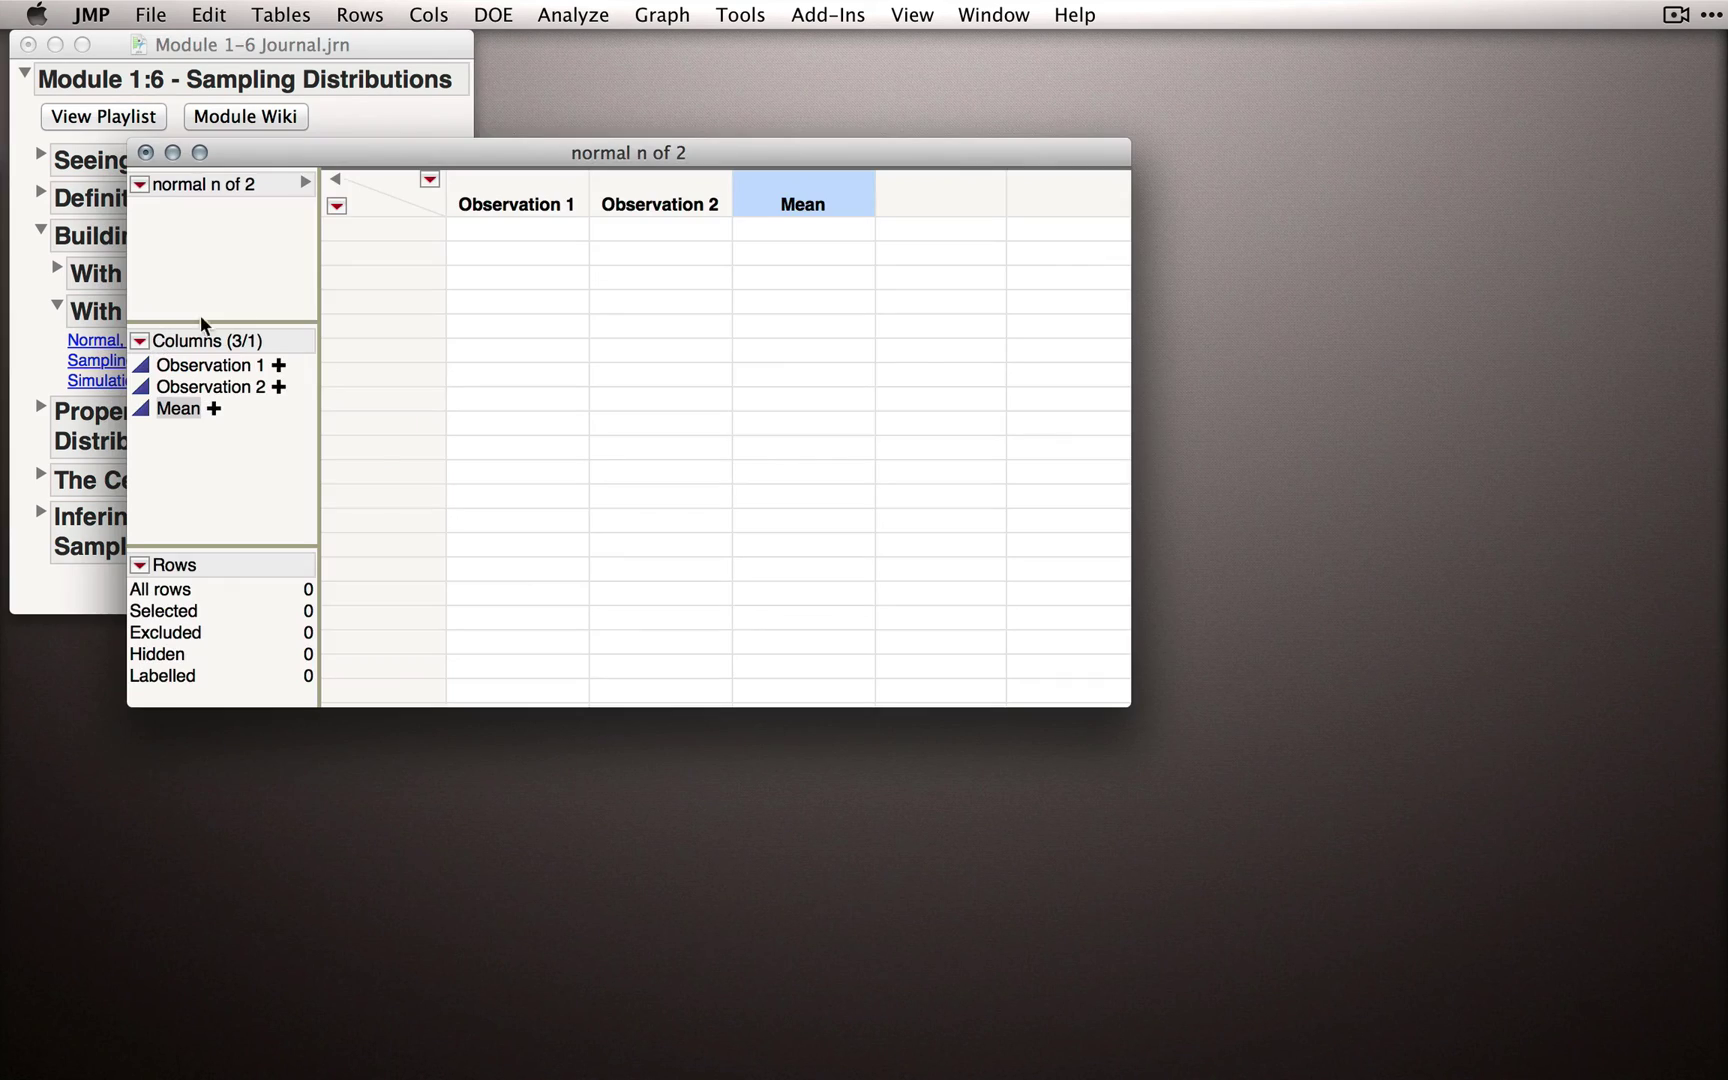
drag(365, 150, 789, 158)
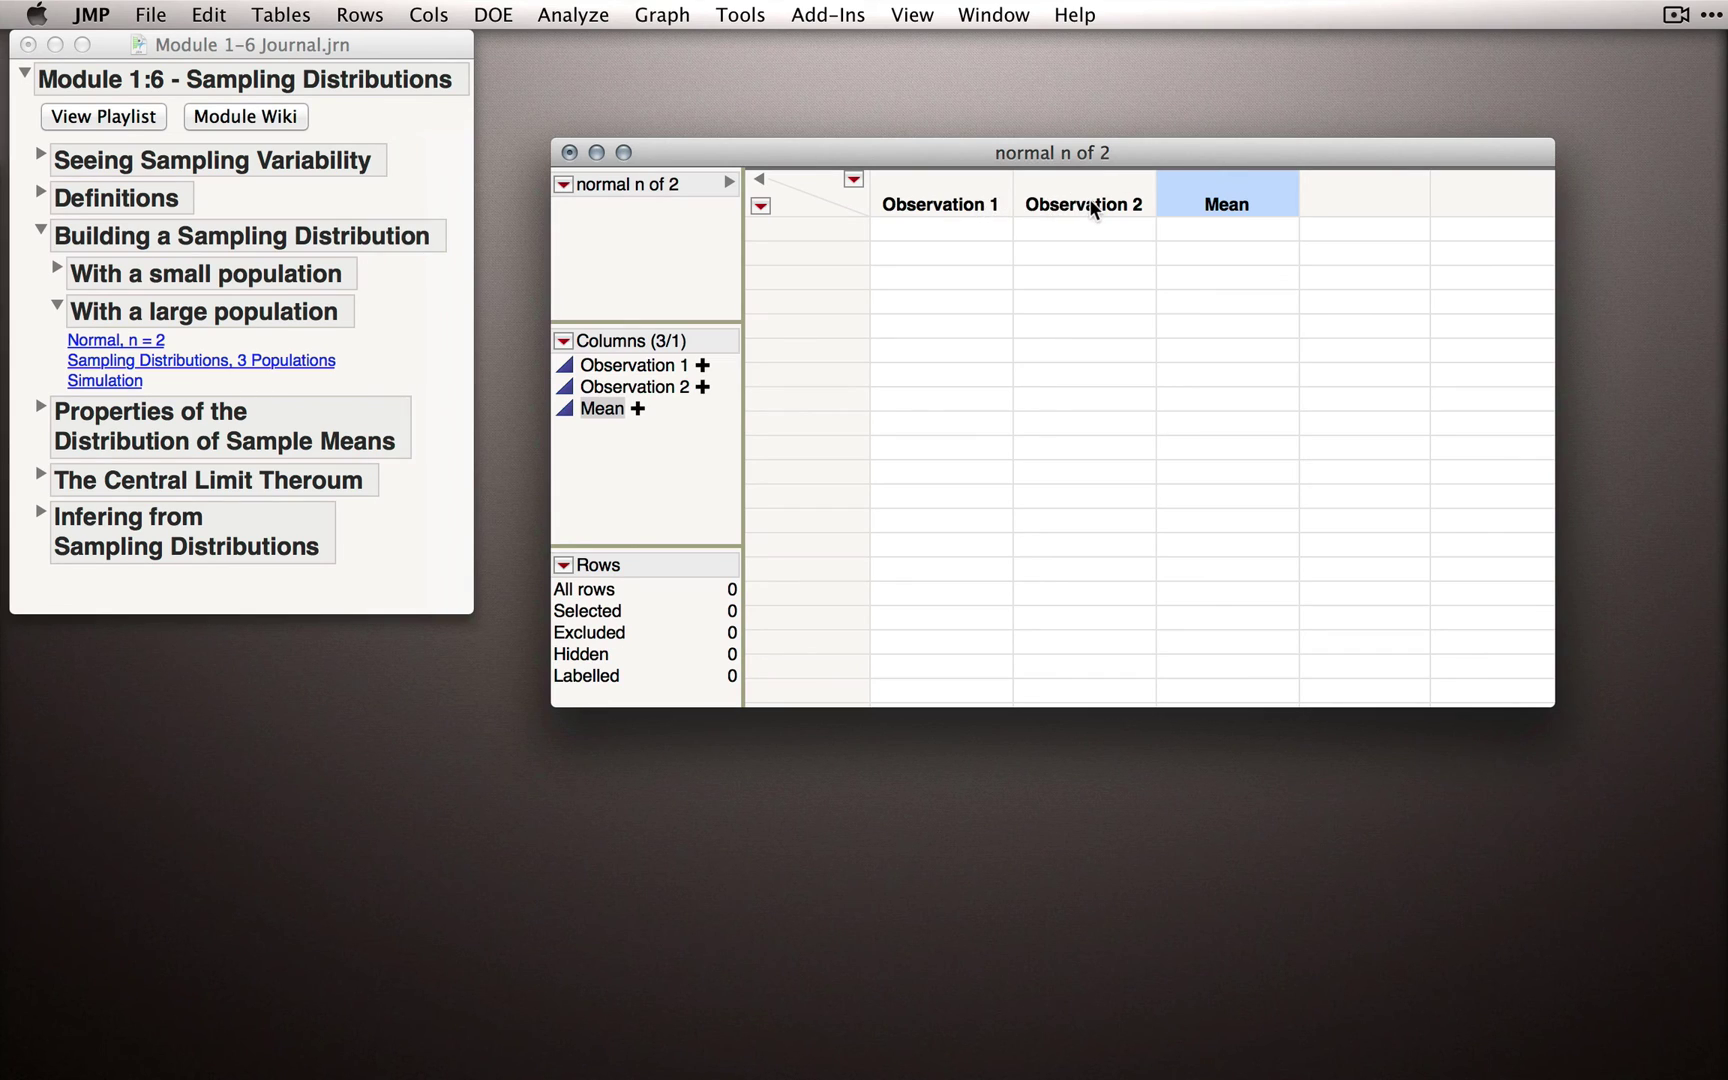
right_click(918, 198)
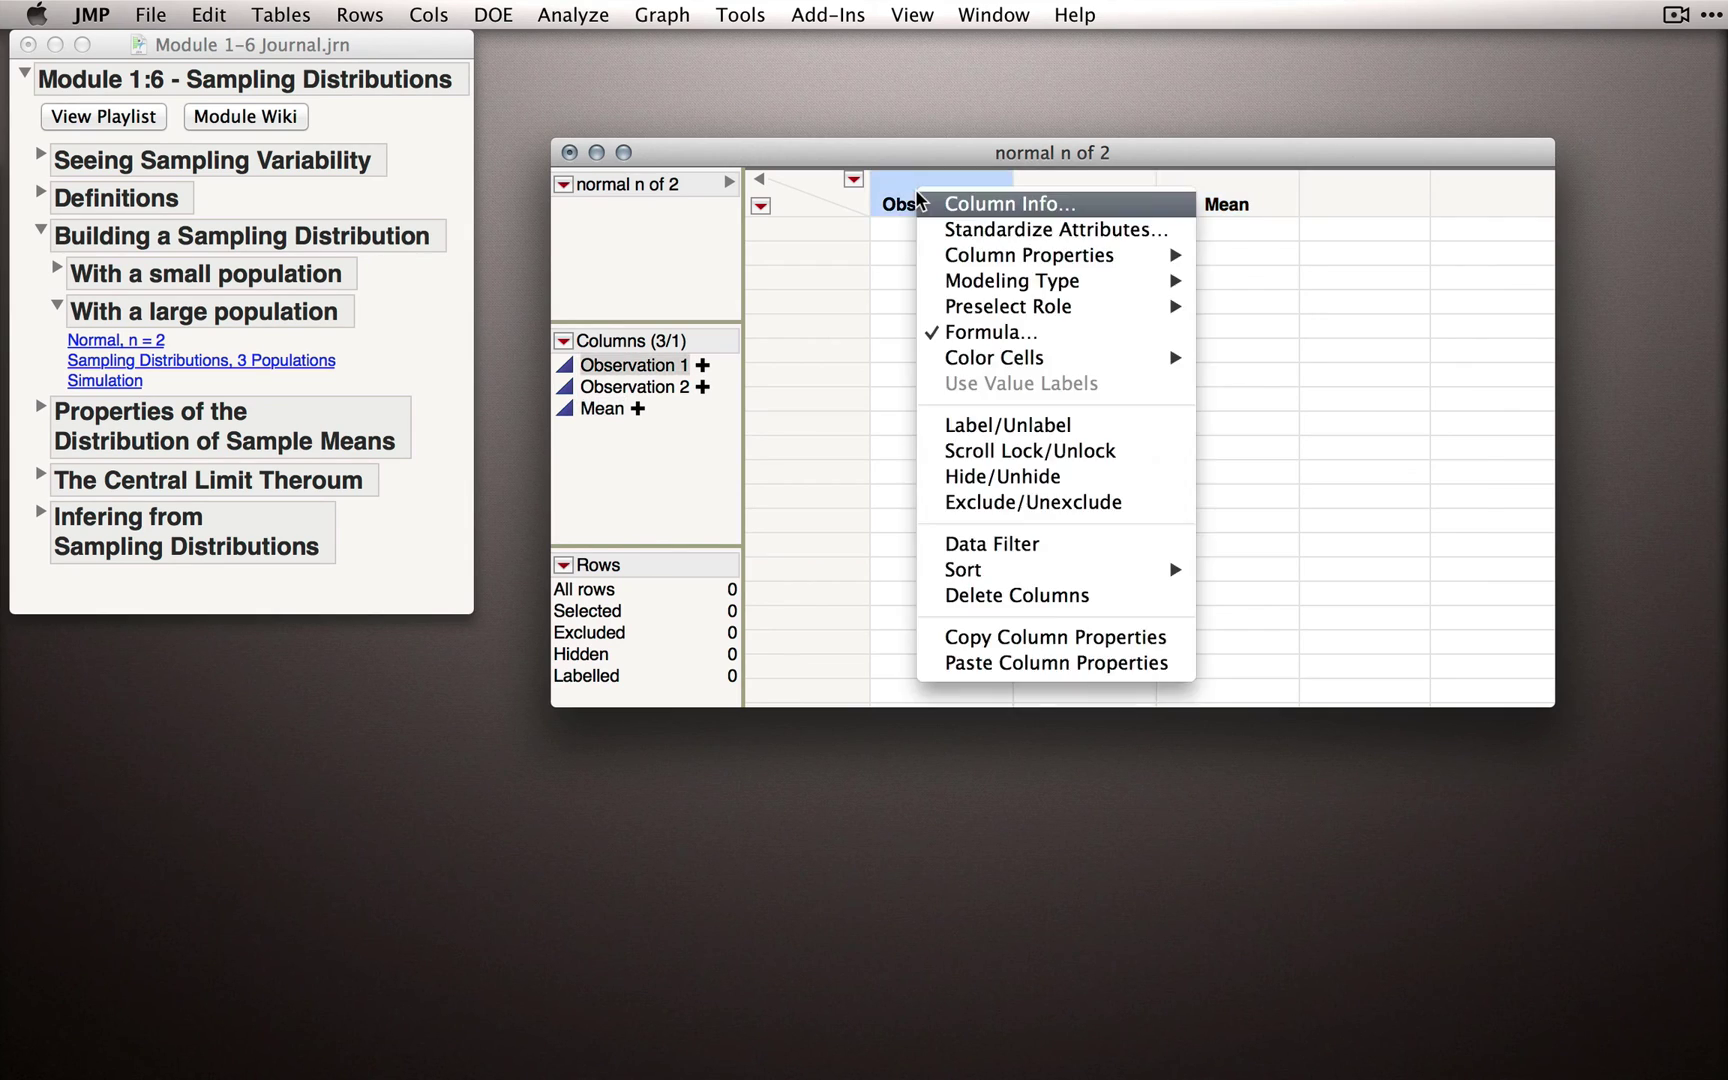
click(984, 336)
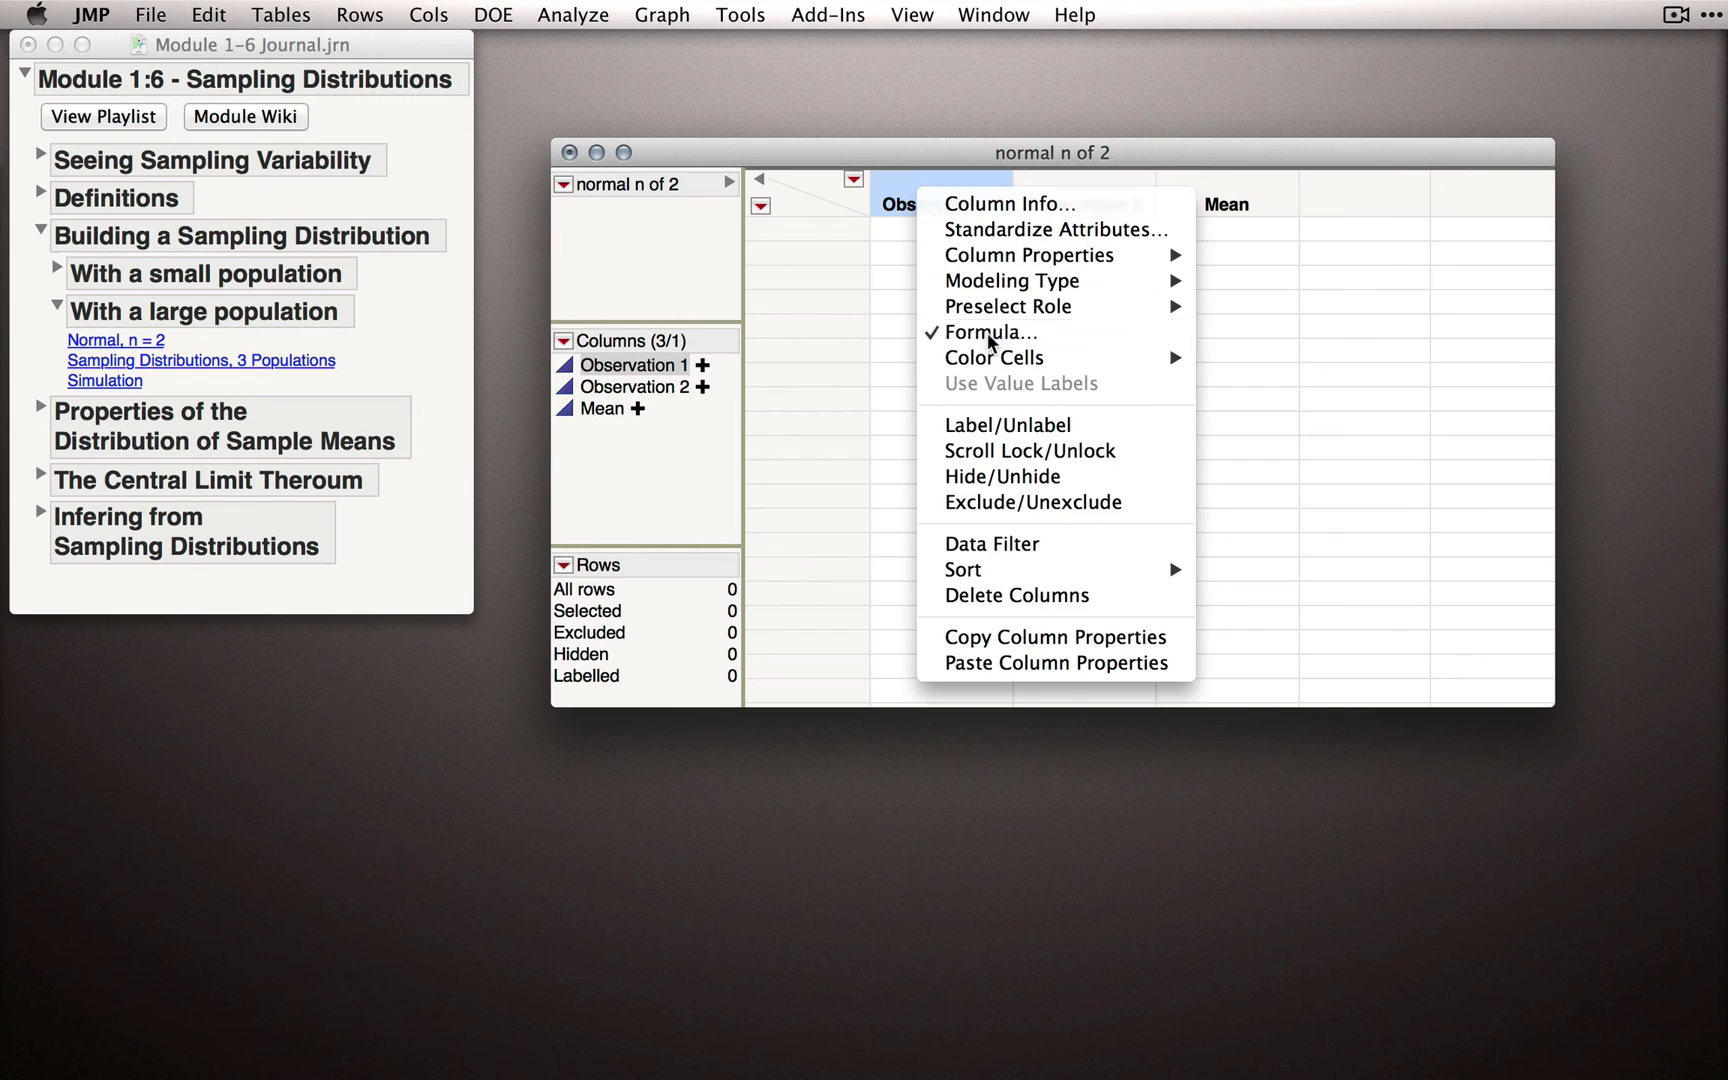
drag(679, 186, 953, 208)
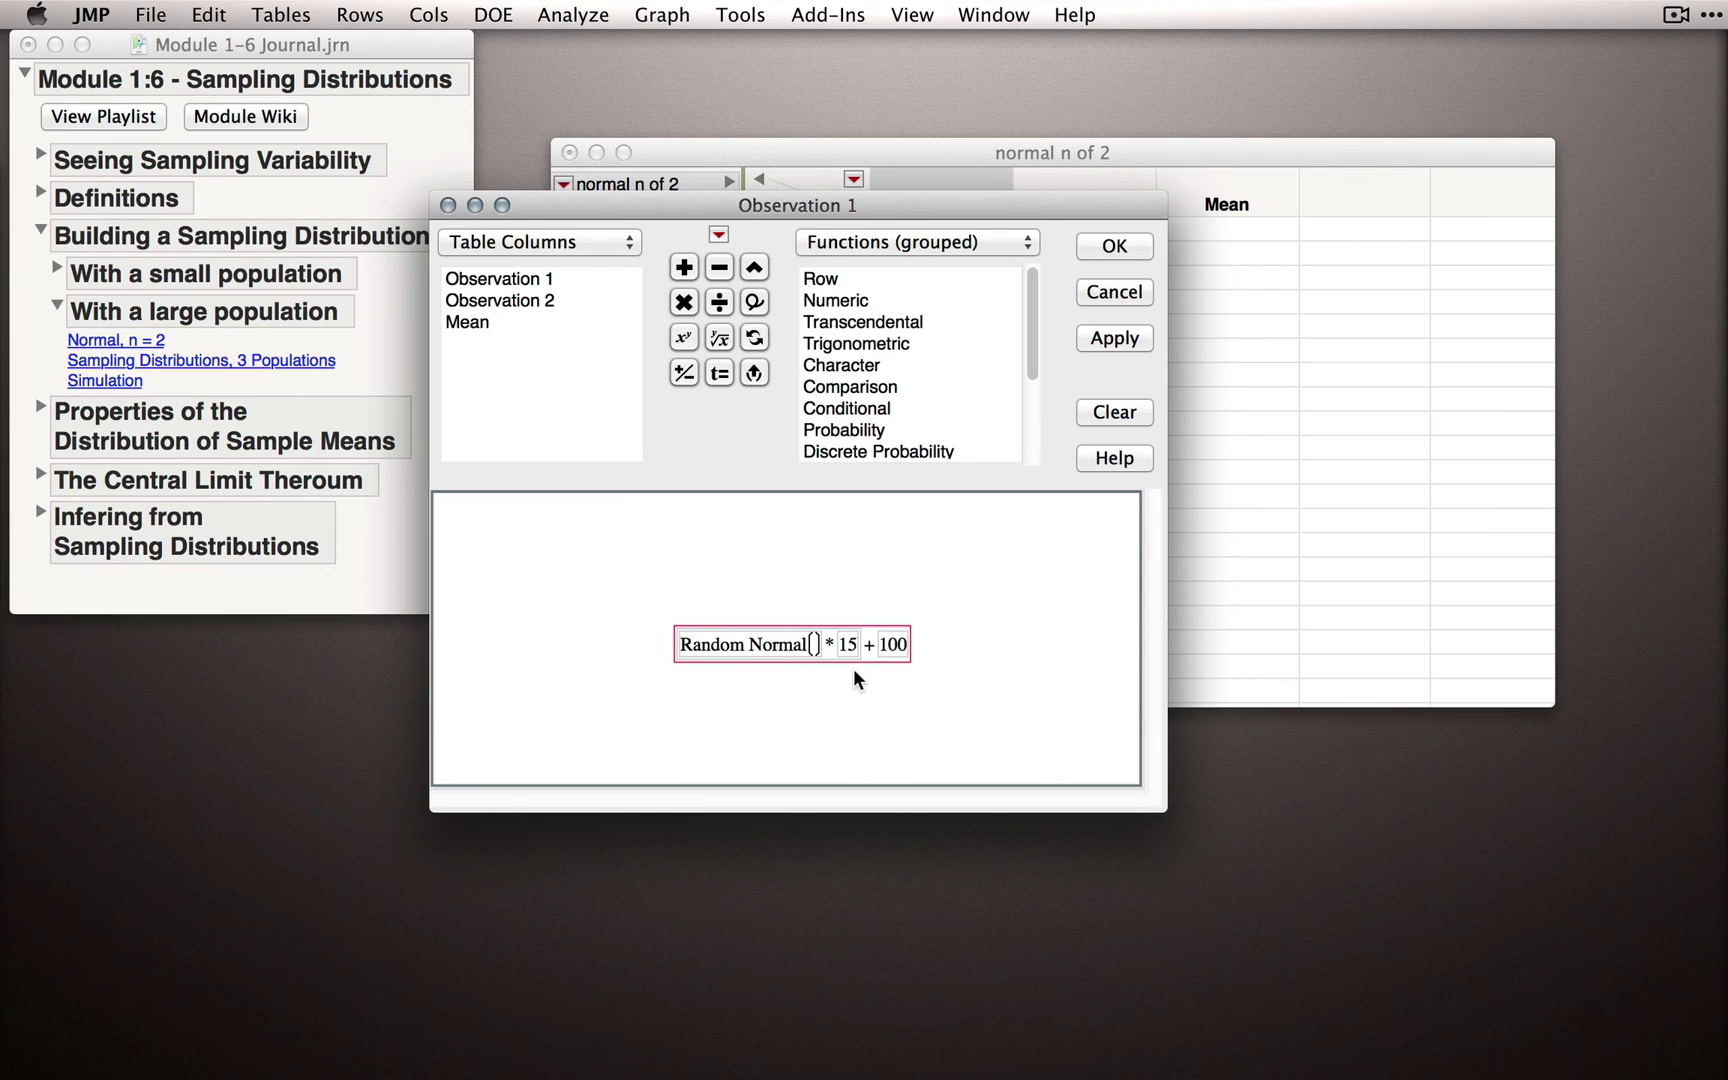
click(1114, 292)
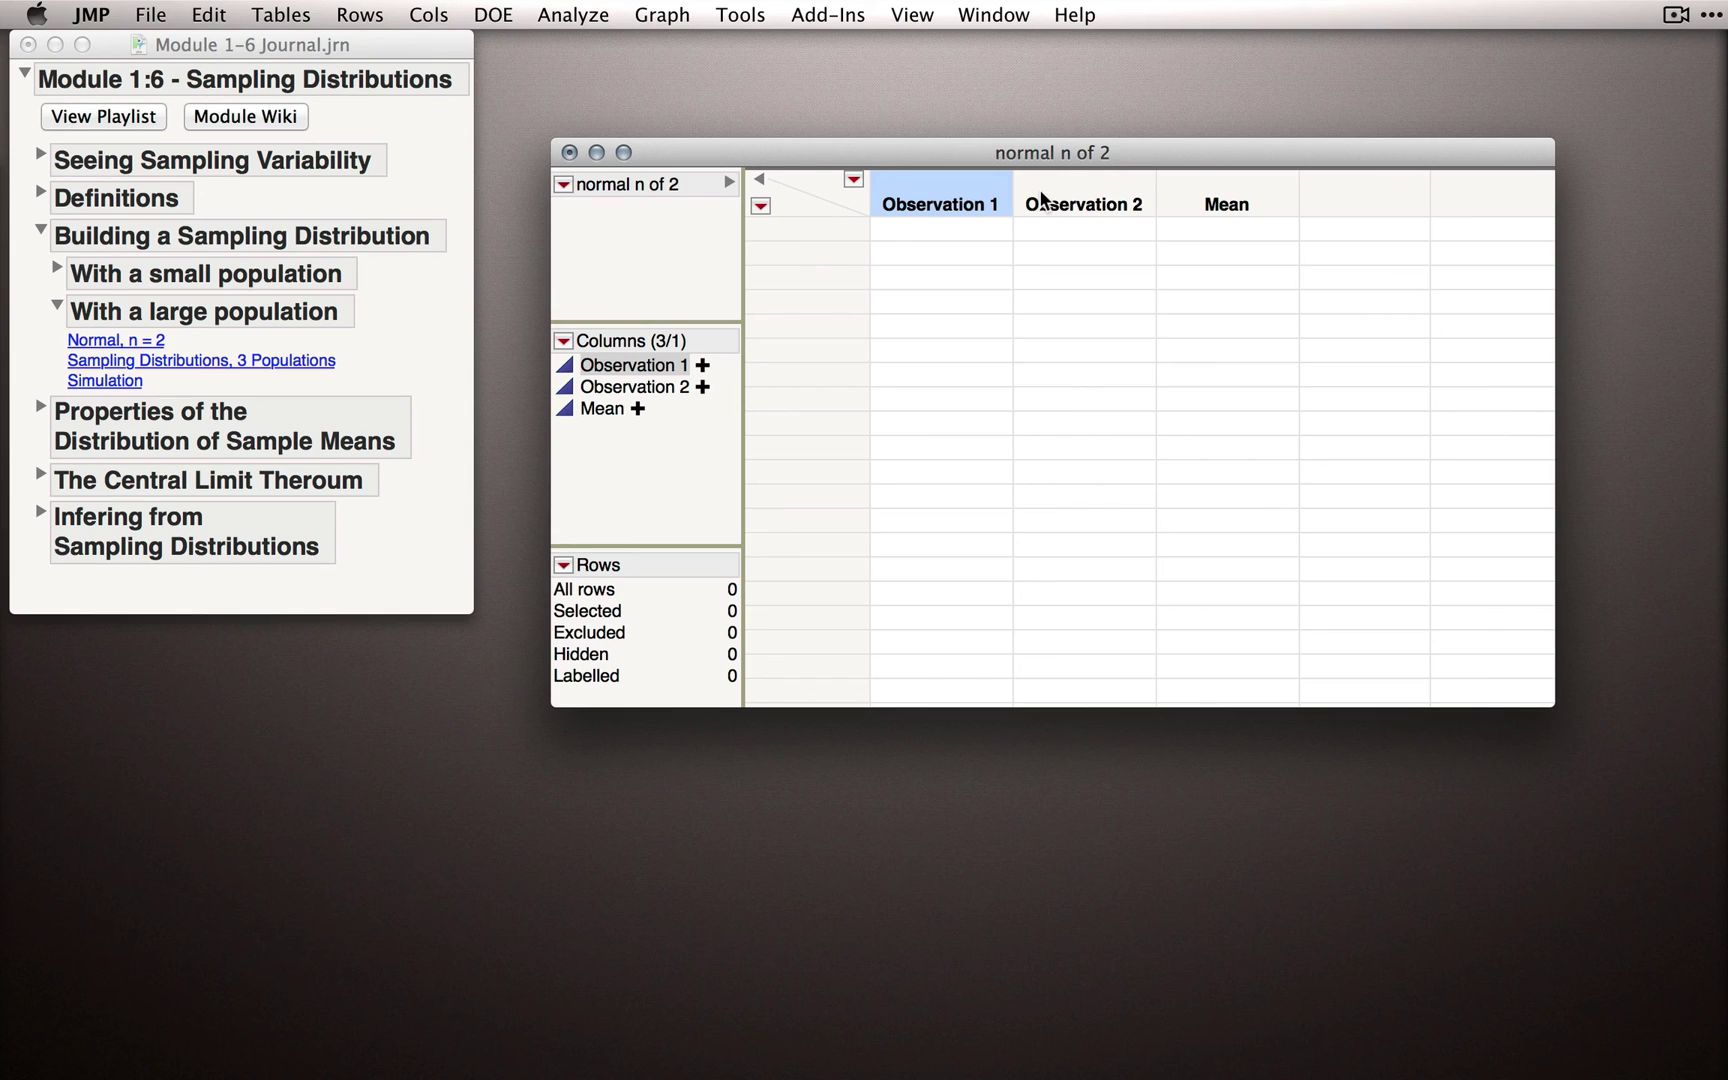
Step: Switch to the sampling simulator web page in Safari and set it to Normal 100 with two observations side by side
mouse_move(543, 966)
mouse_down()
mouse_move(697, 701)
mouse_move(656, 205)
mouse_up()
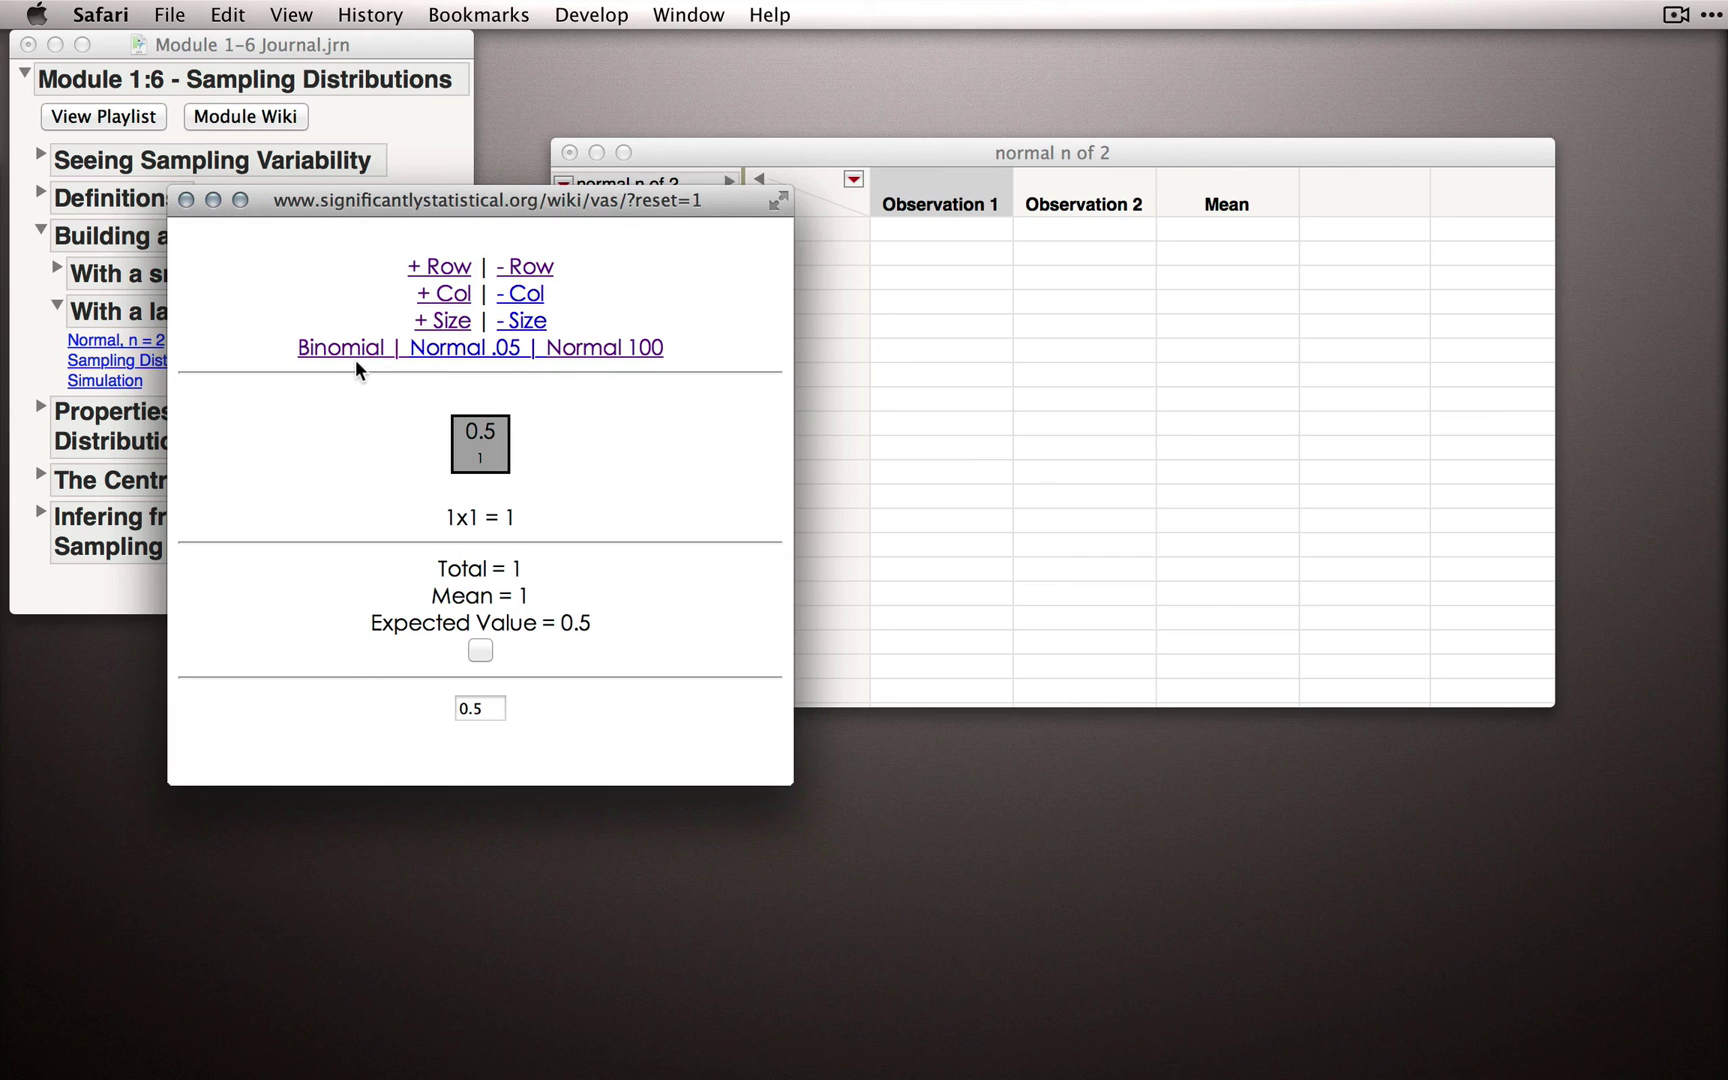
click(587, 350)
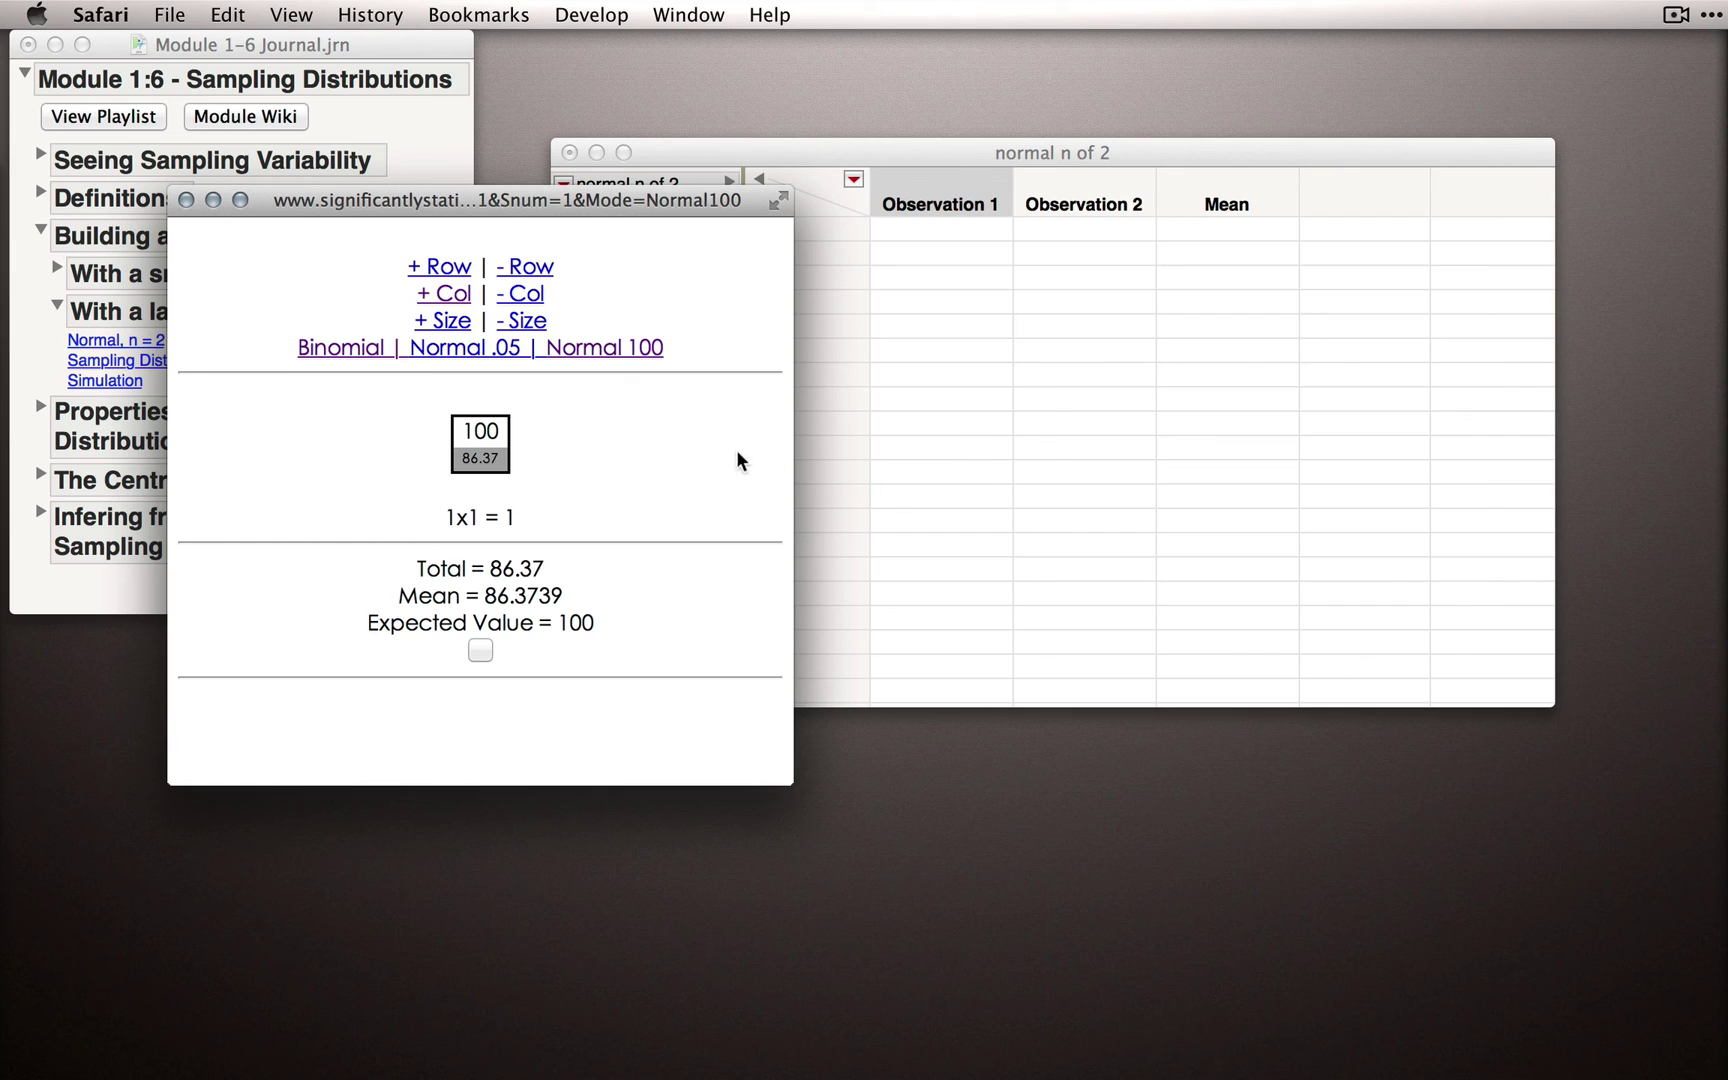
click(467, 300)
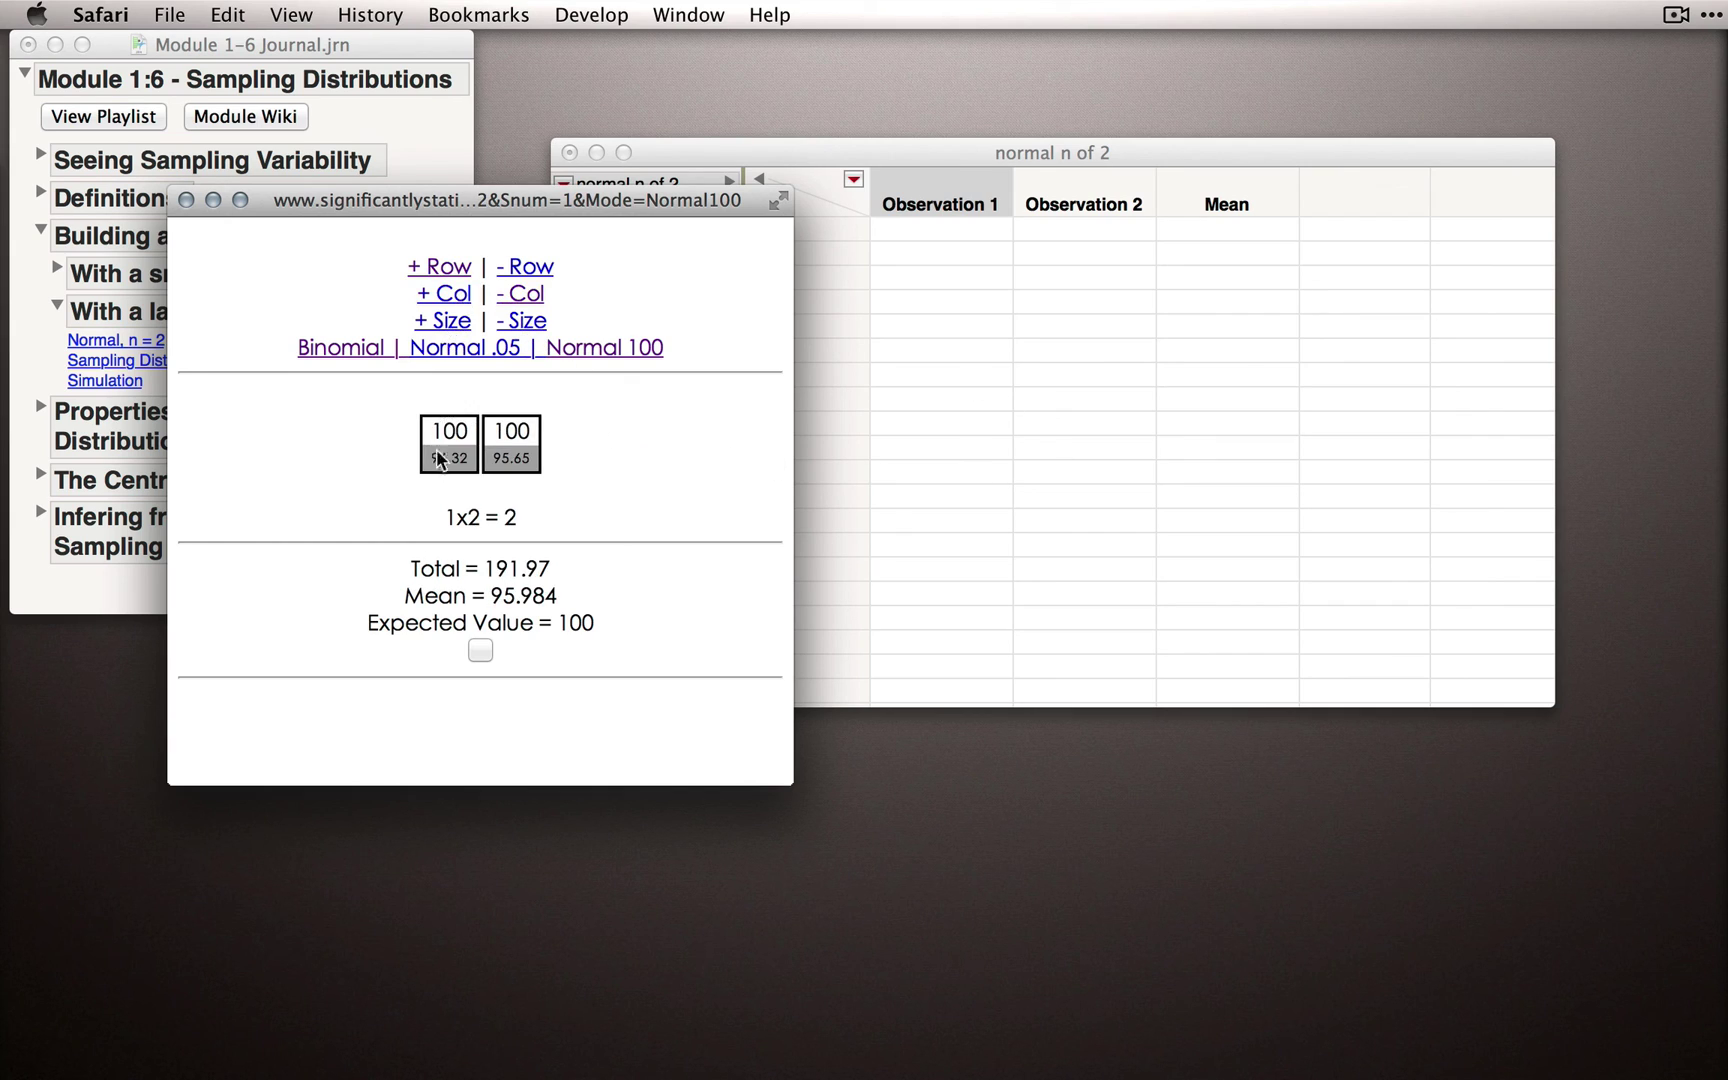
Step: Draw several new random samples of two observations in the simulator, and put its window away
click(481, 651)
click(481, 652)
click(481, 652)
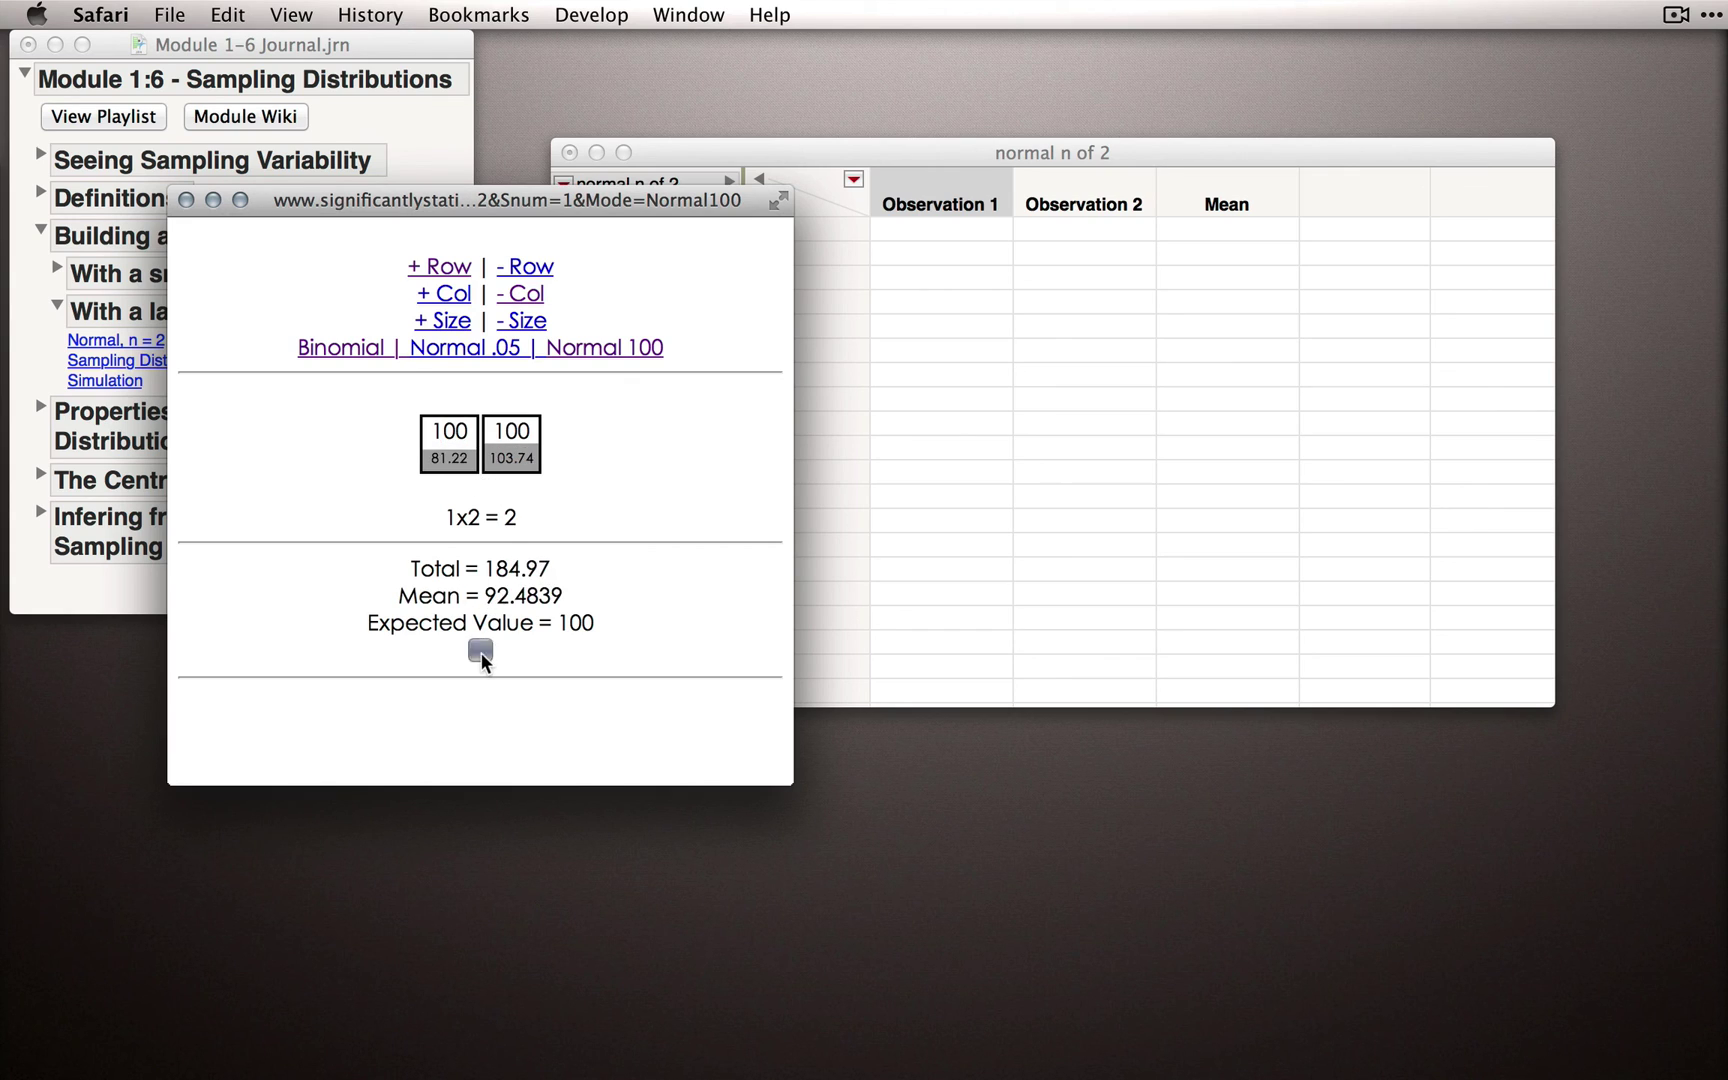
click(481, 652)
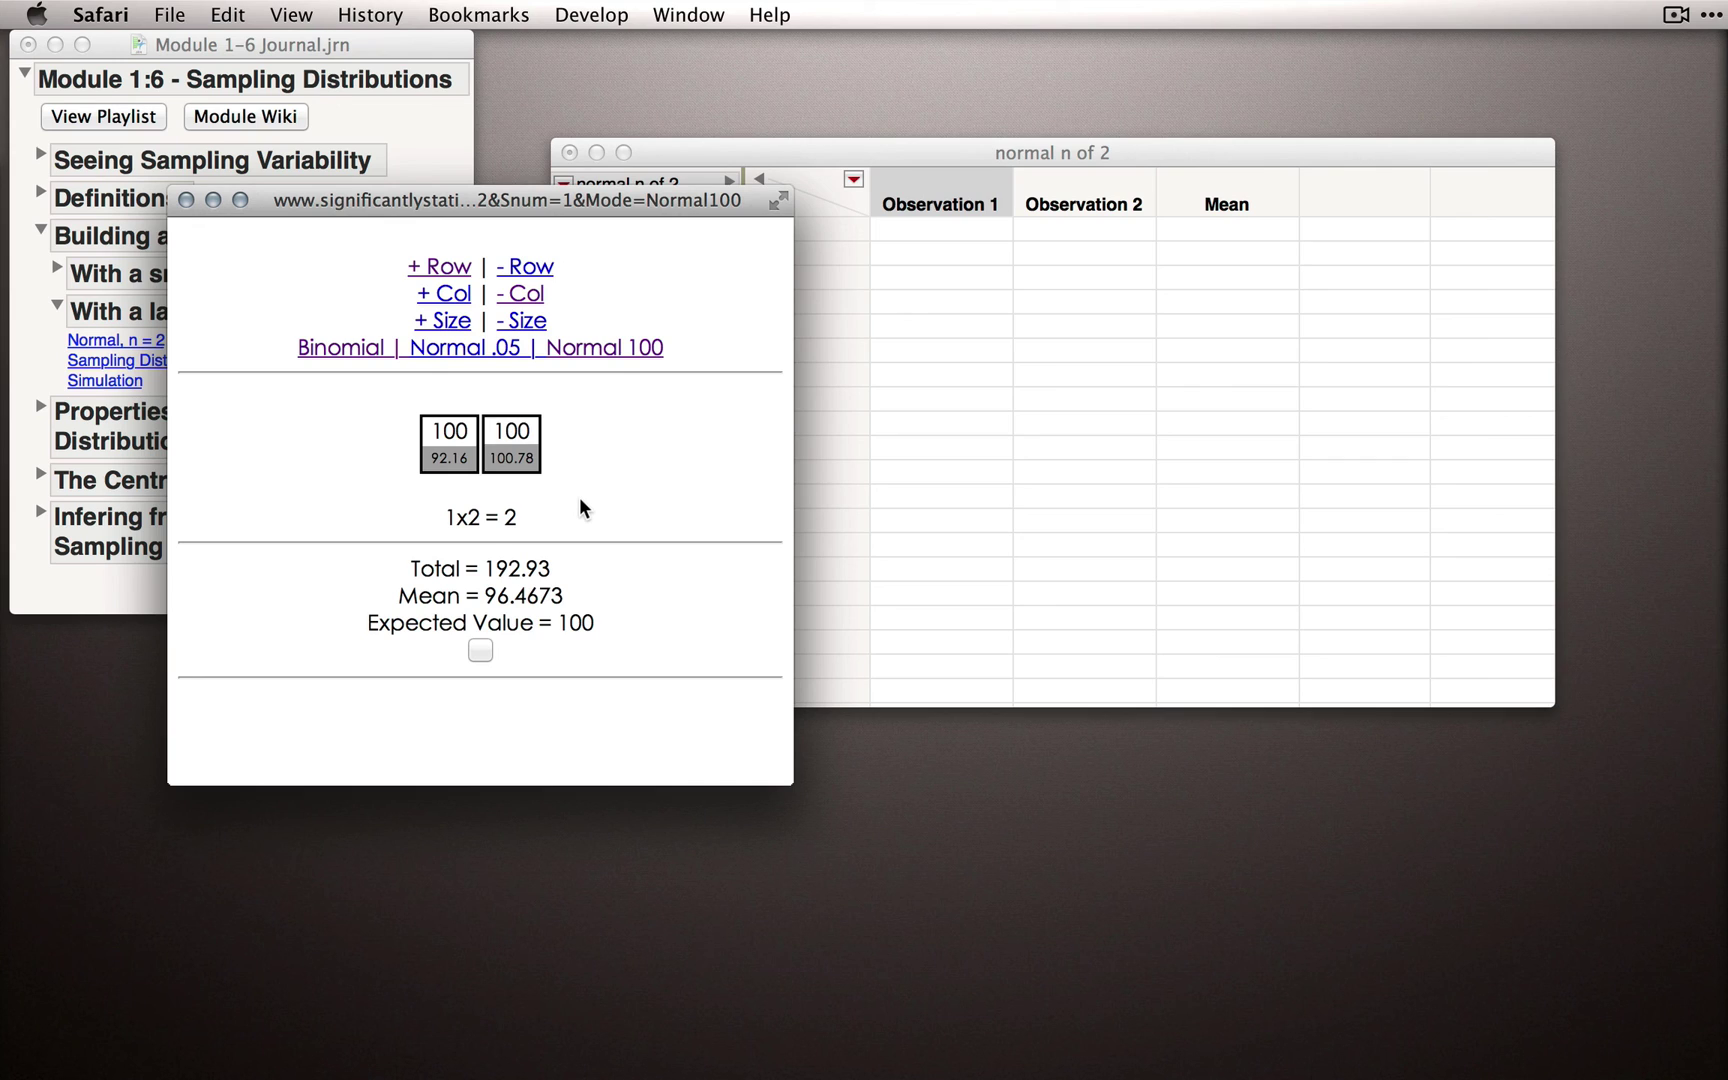
click(479, 652)
click(479, 652)
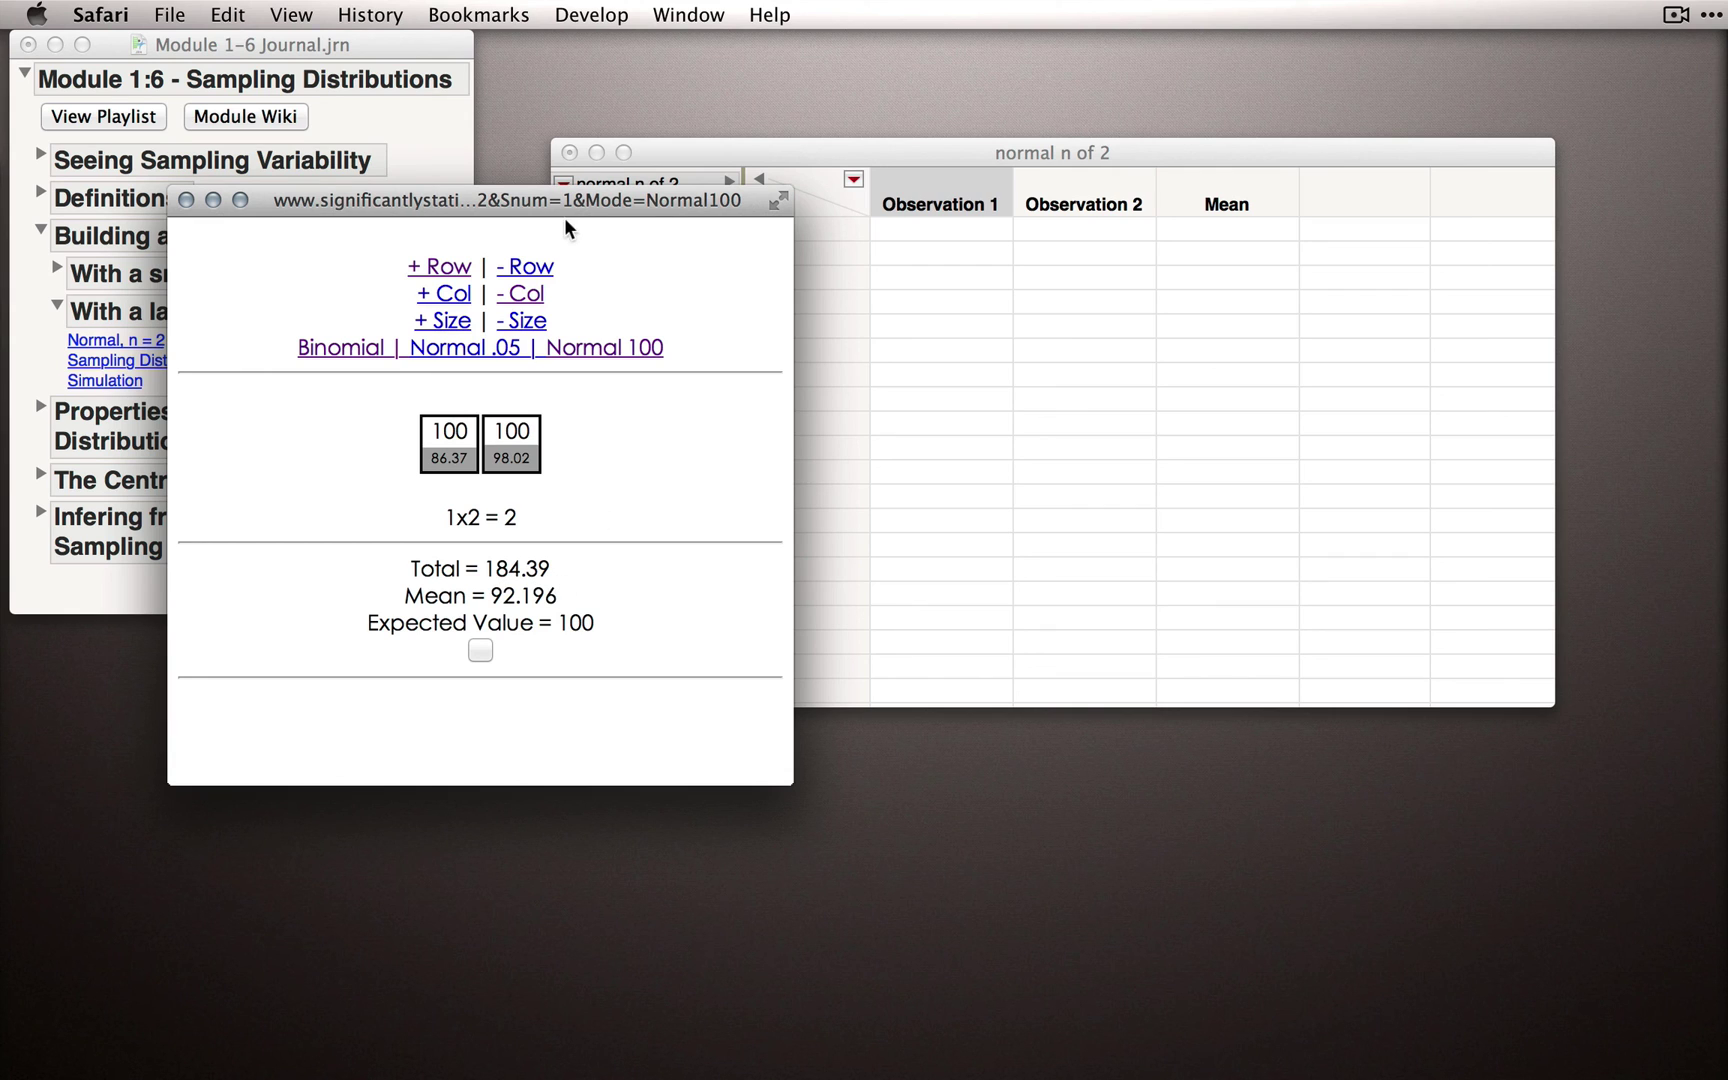
drag(566, 204, 566, 1075)
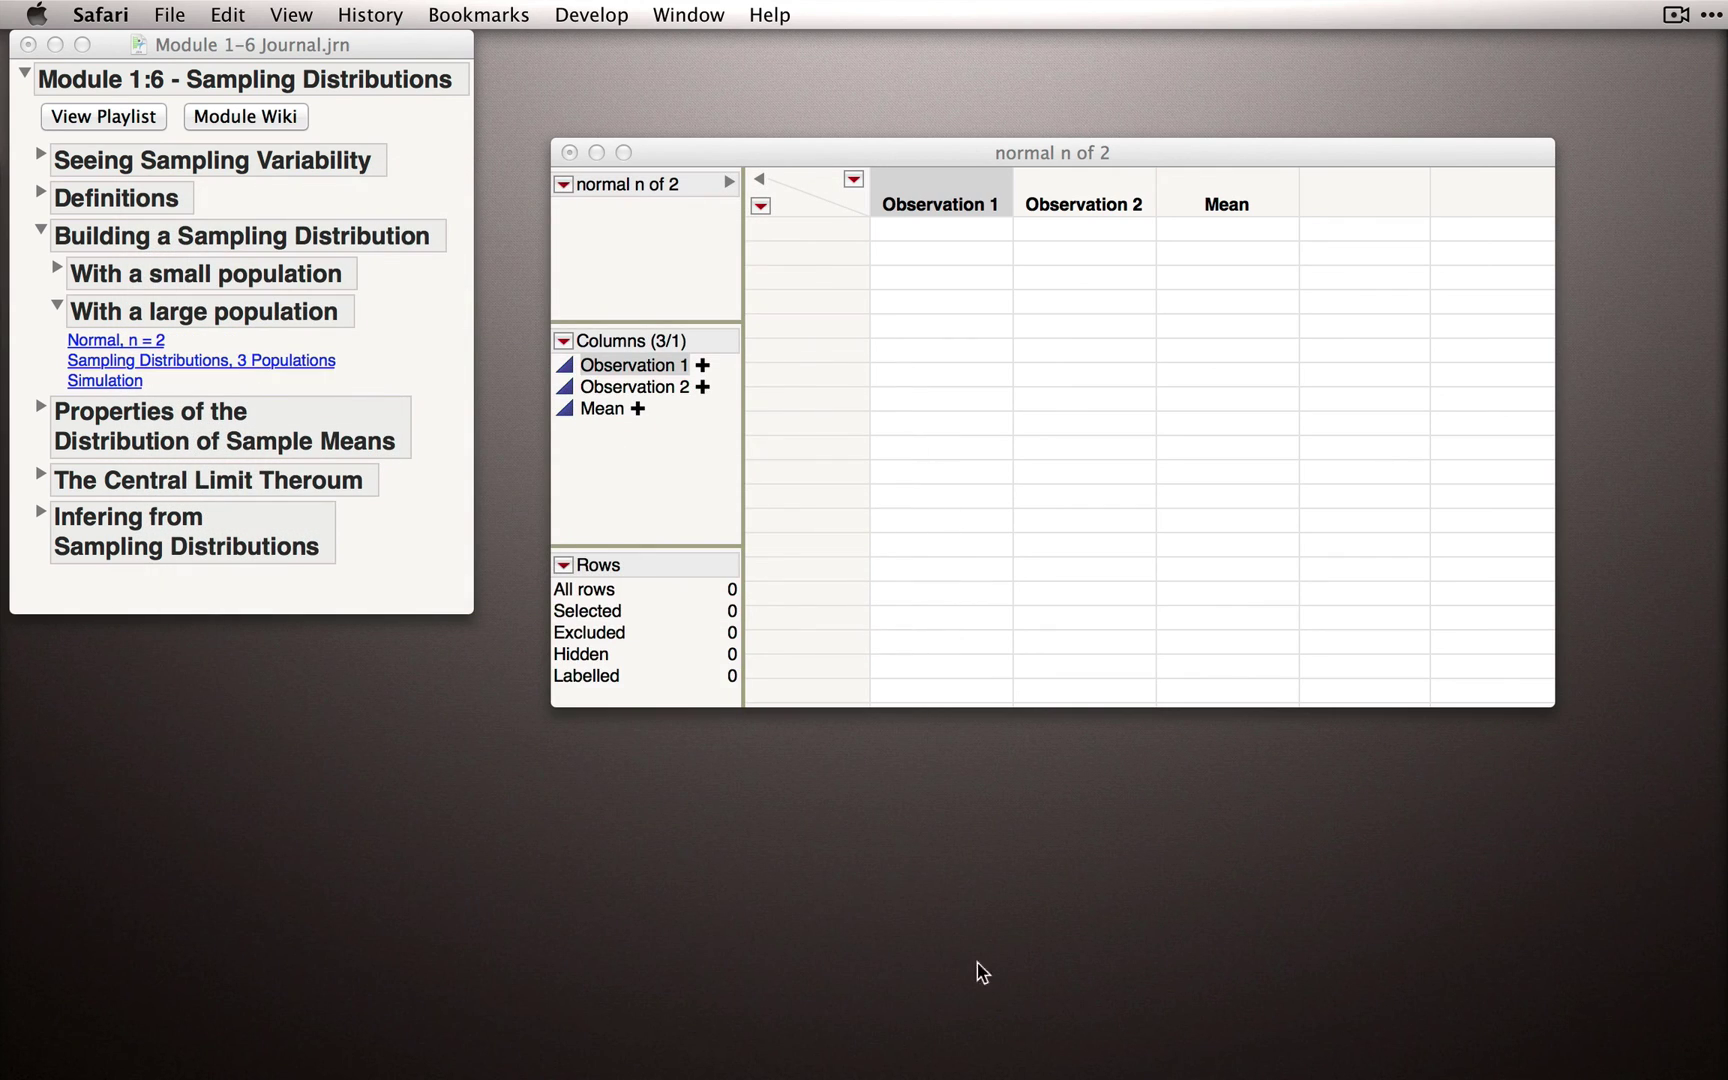
Step: Return to JMP, add 100000 rows to the normal n of 2 table, and select its first row
drag(957, 147, 883, 139)
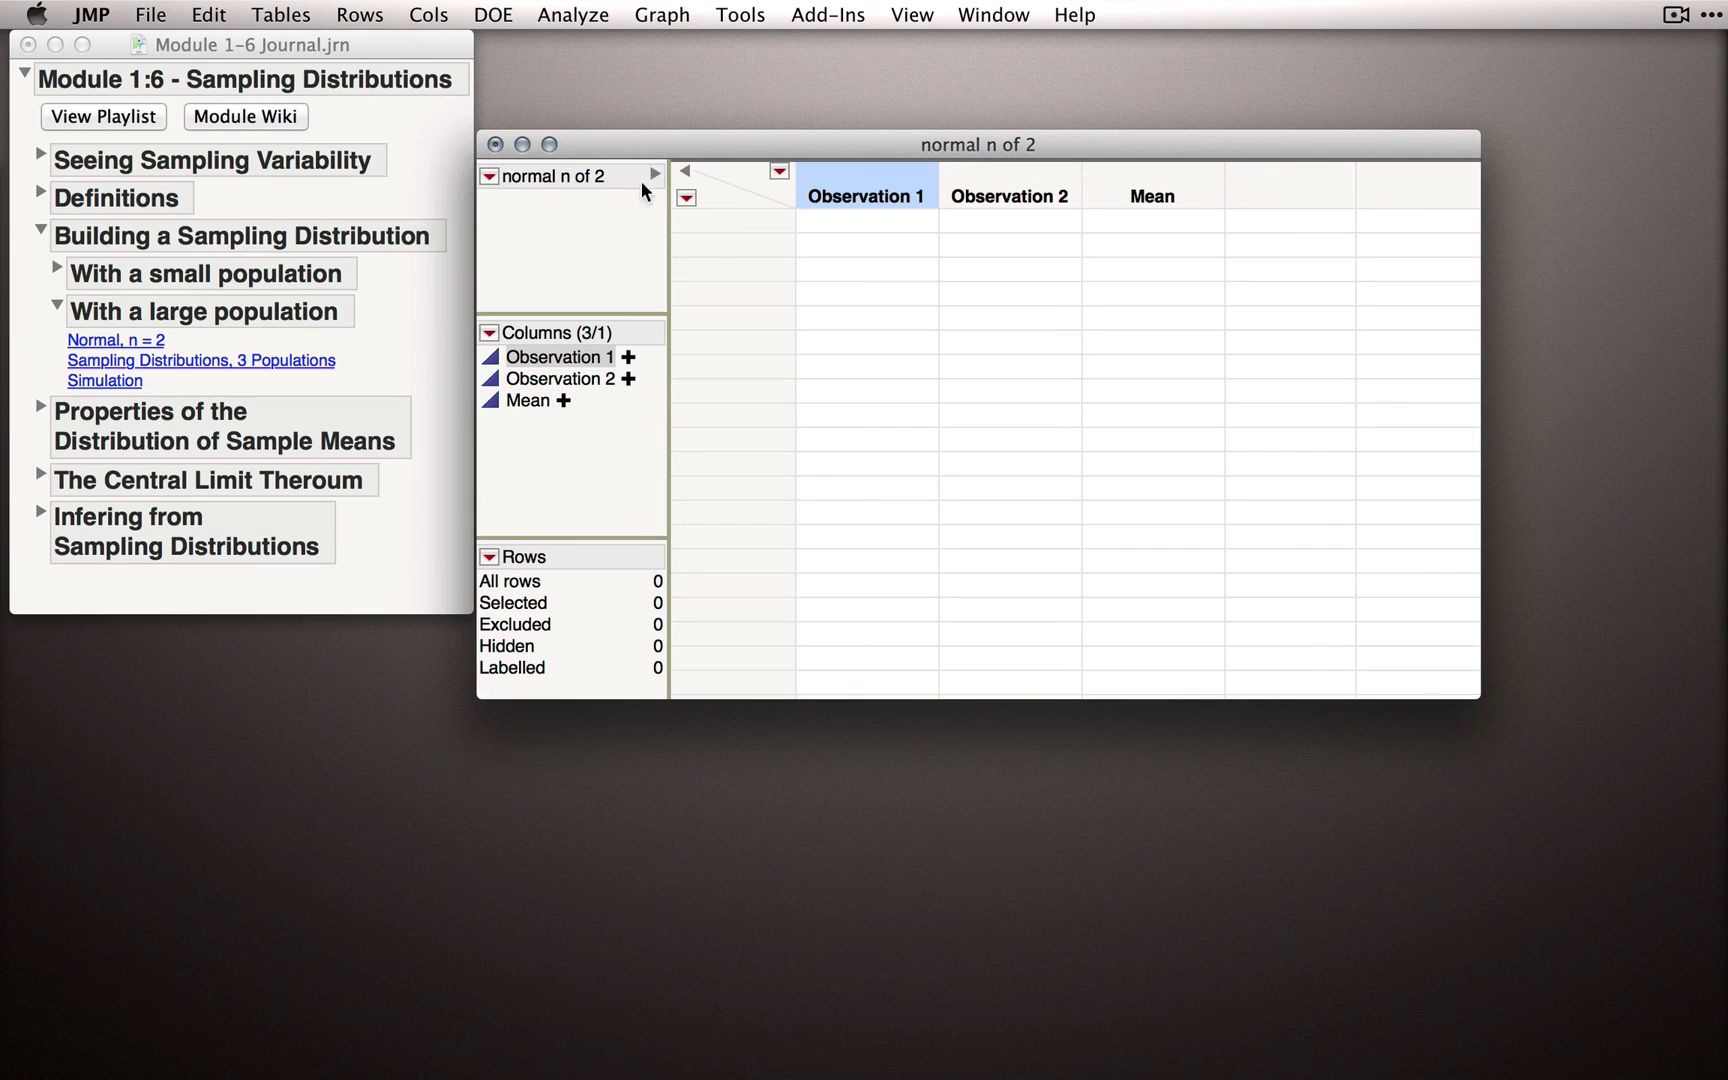
click(372, 17)
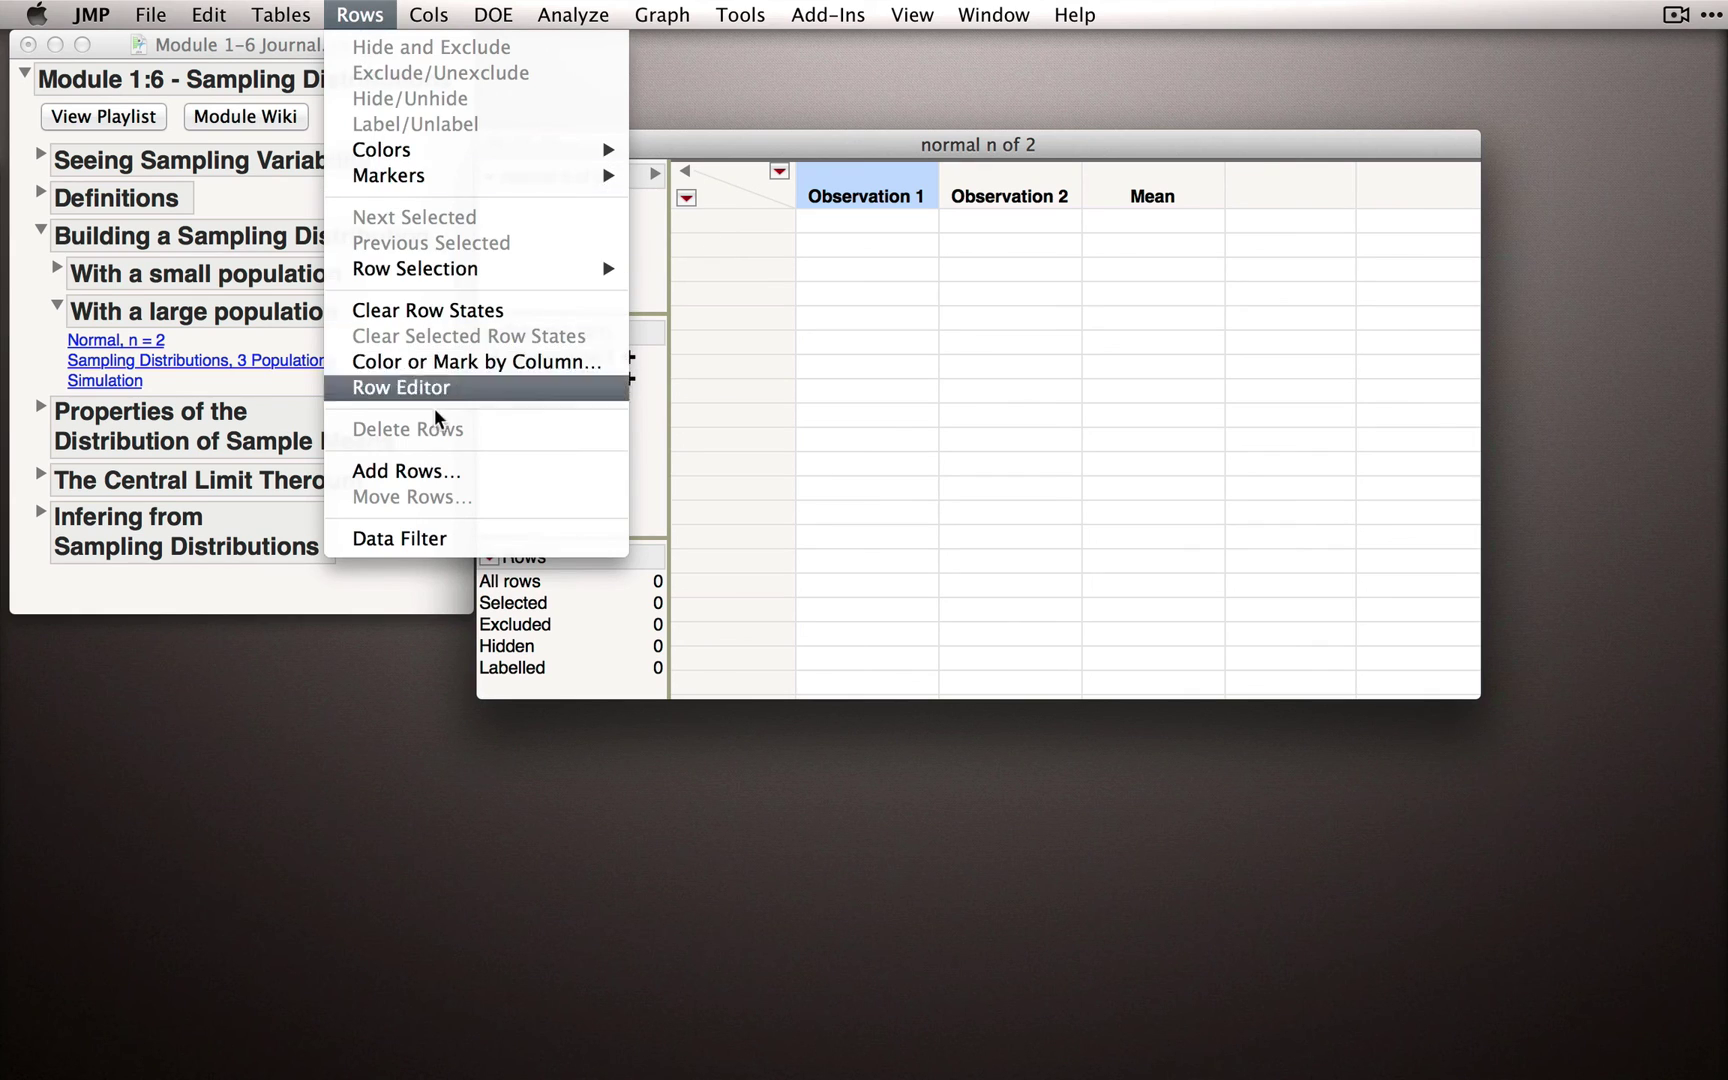
click(448, 470)
double_click(1127, 421)
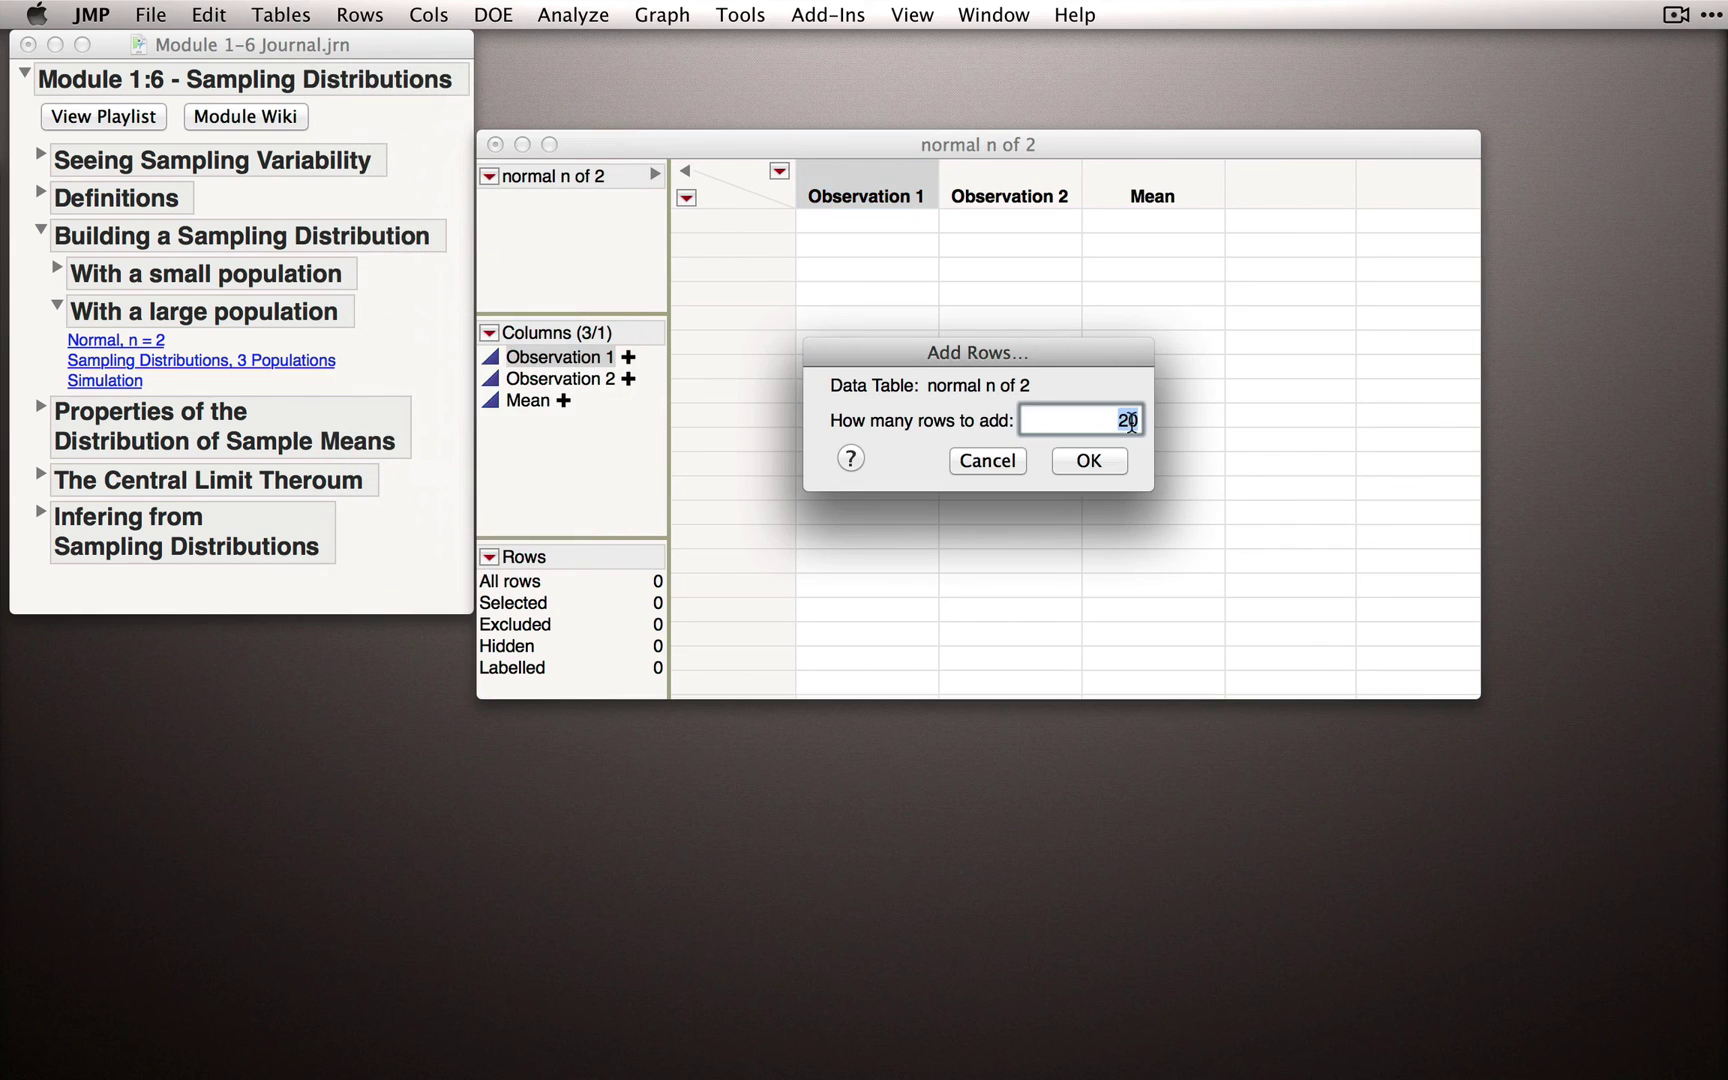
text(100000)
click(1116, 462)
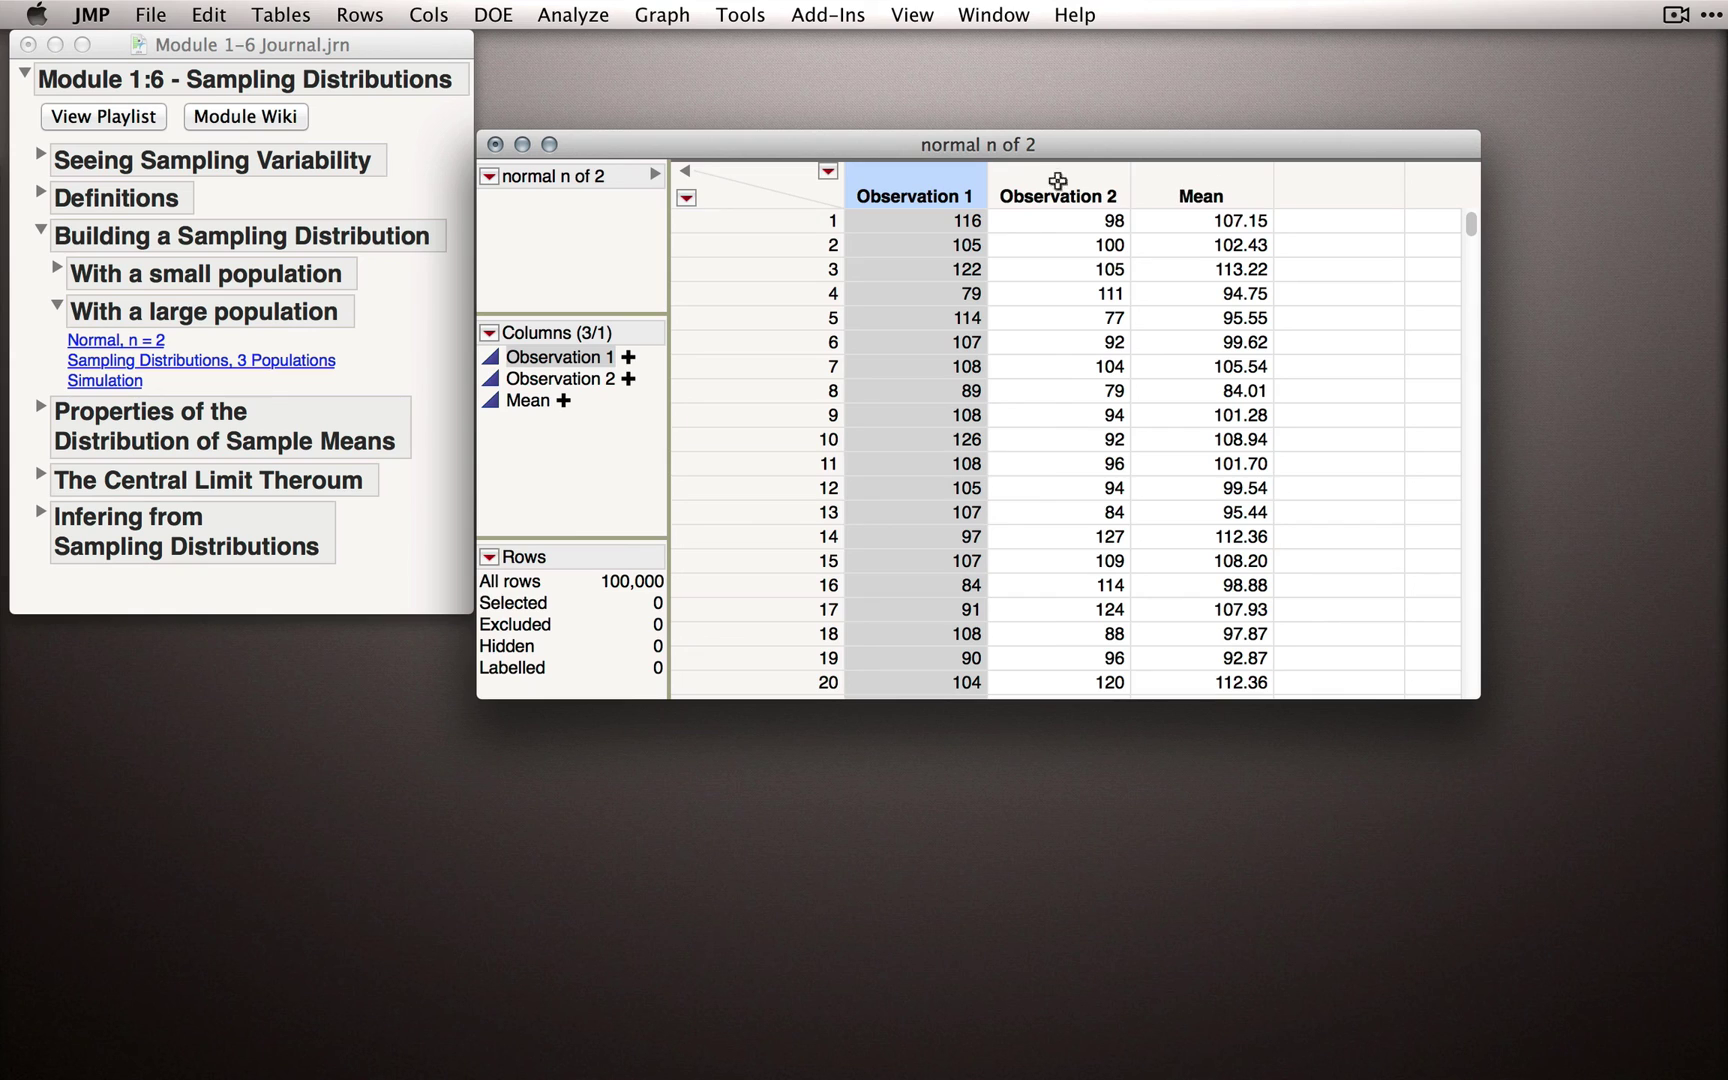
click(790, 218)
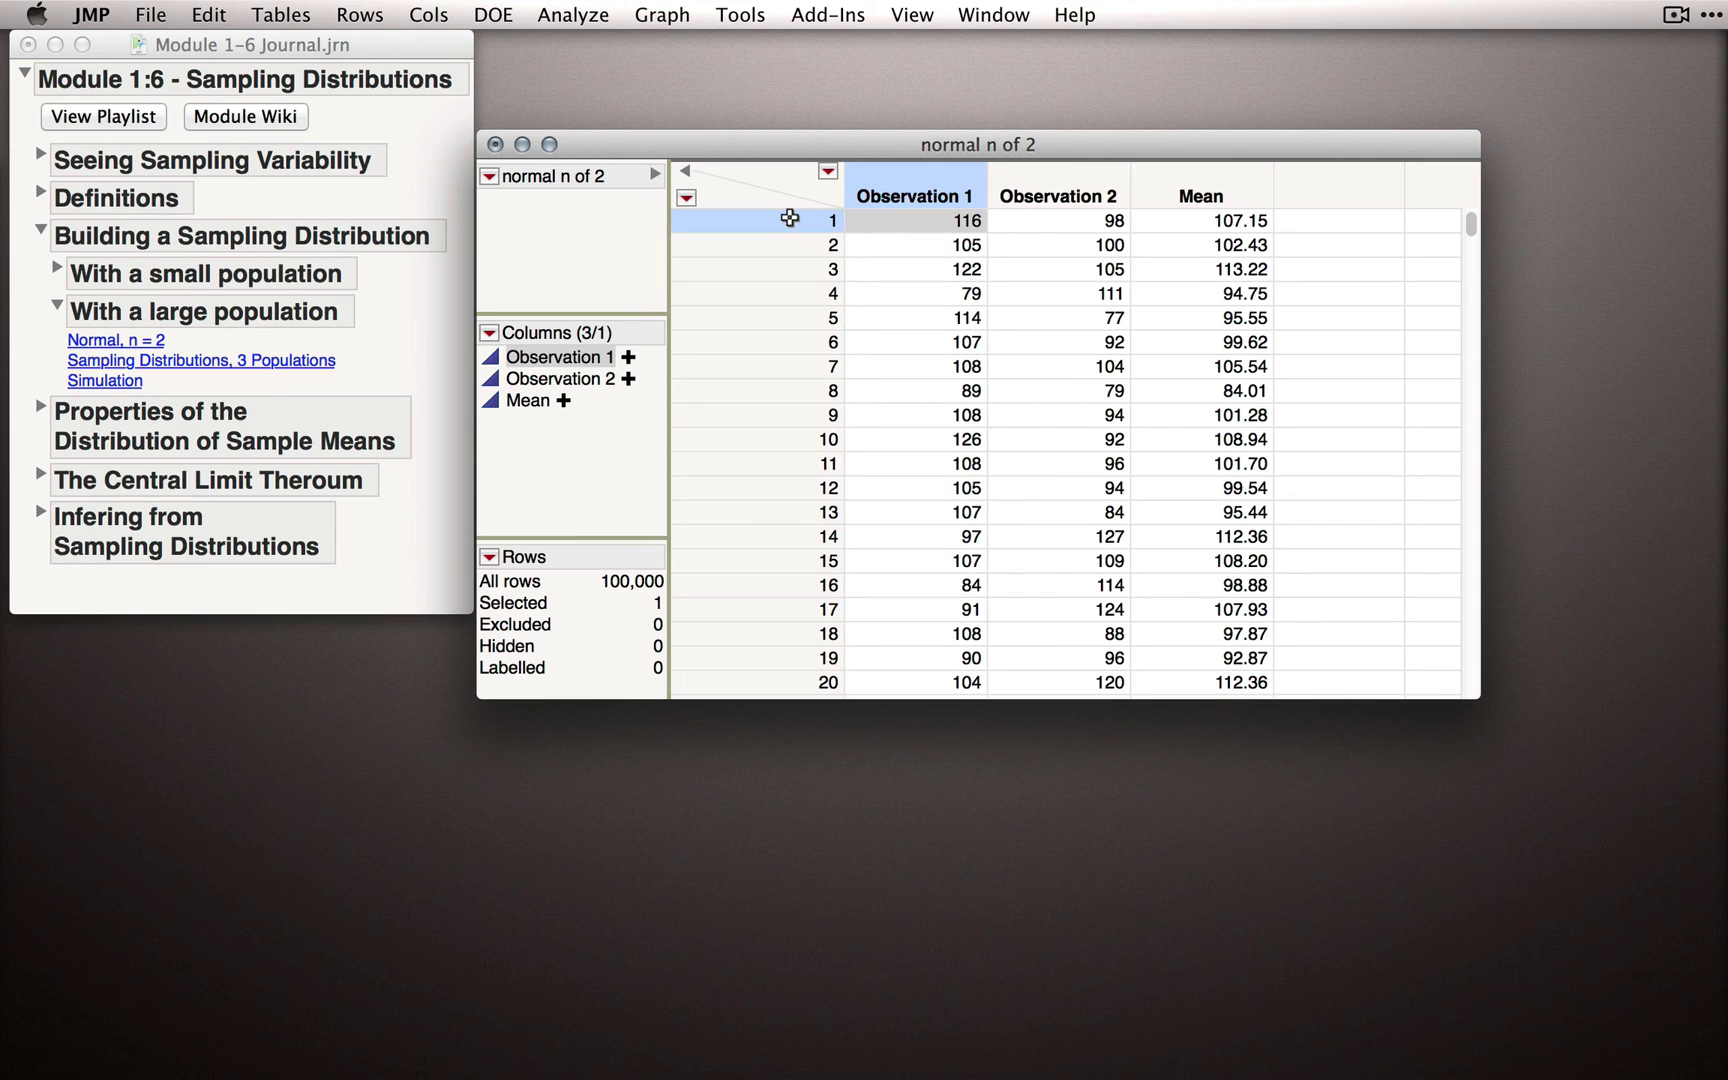
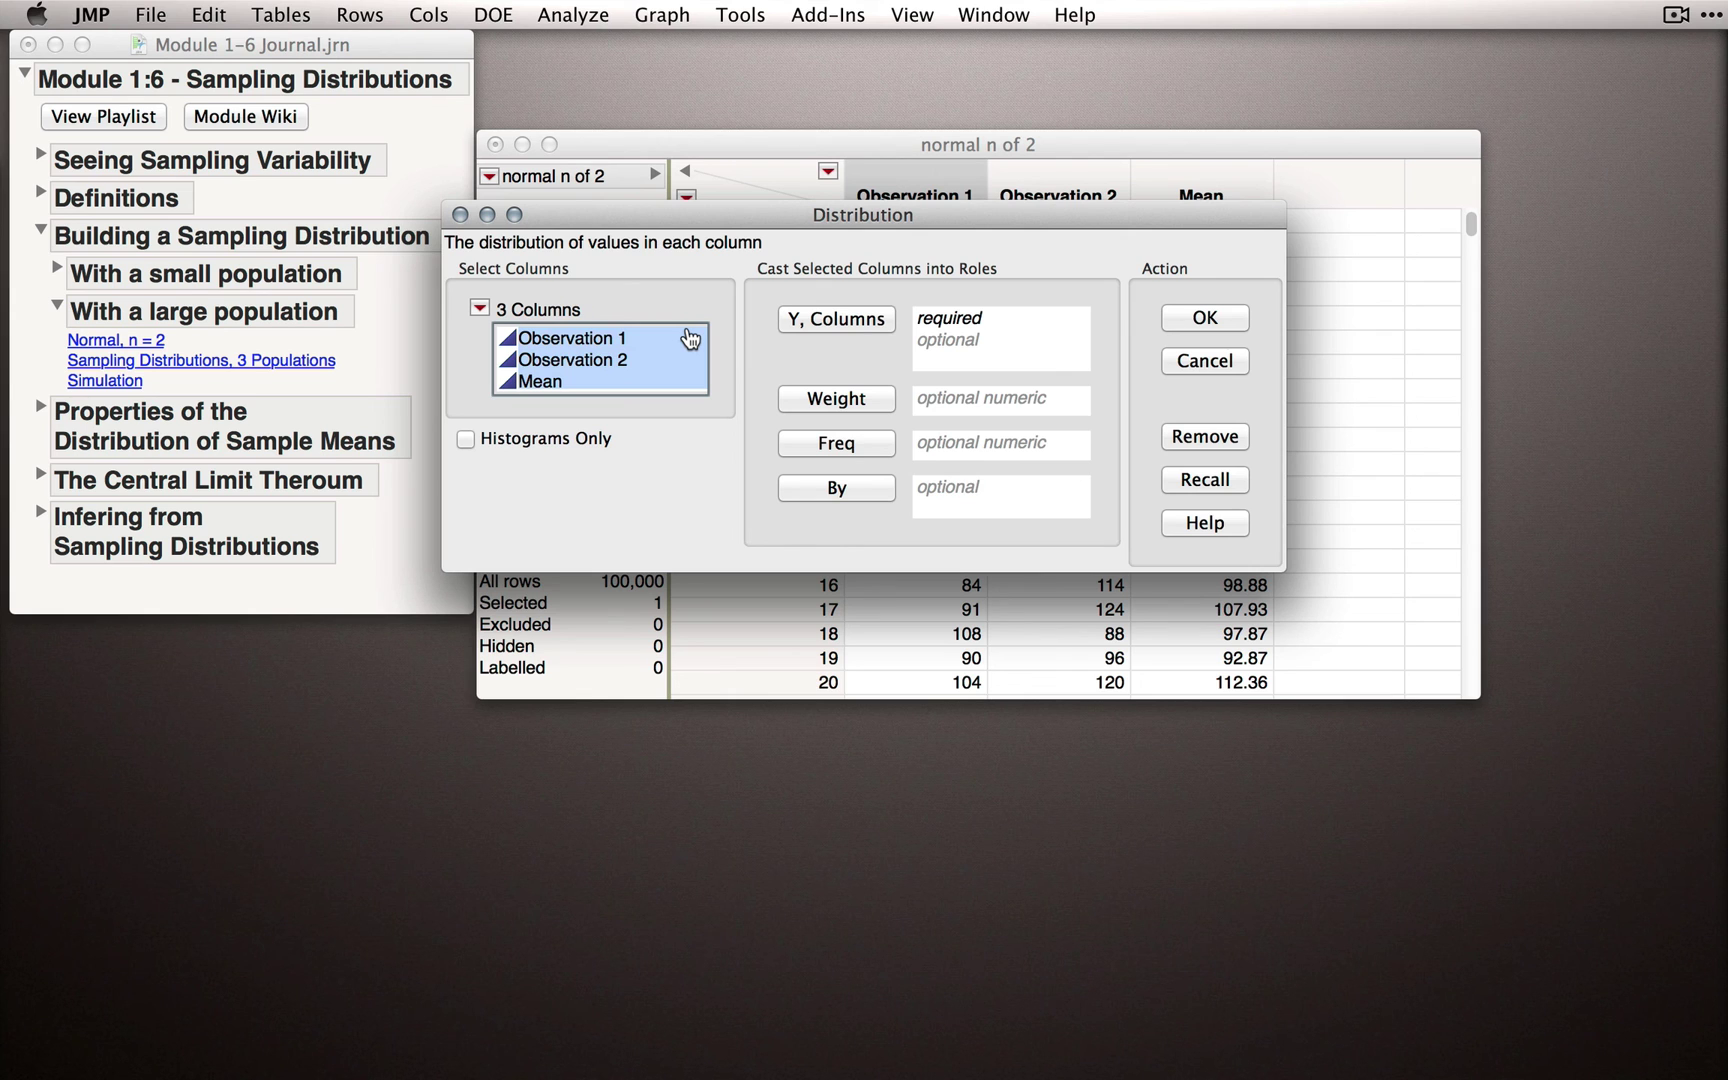
Step: Create distributions of Observation 1, Observation 2 and Mean, and collapse the Quantiles and Summary Statistics for all three
click(822, 322)
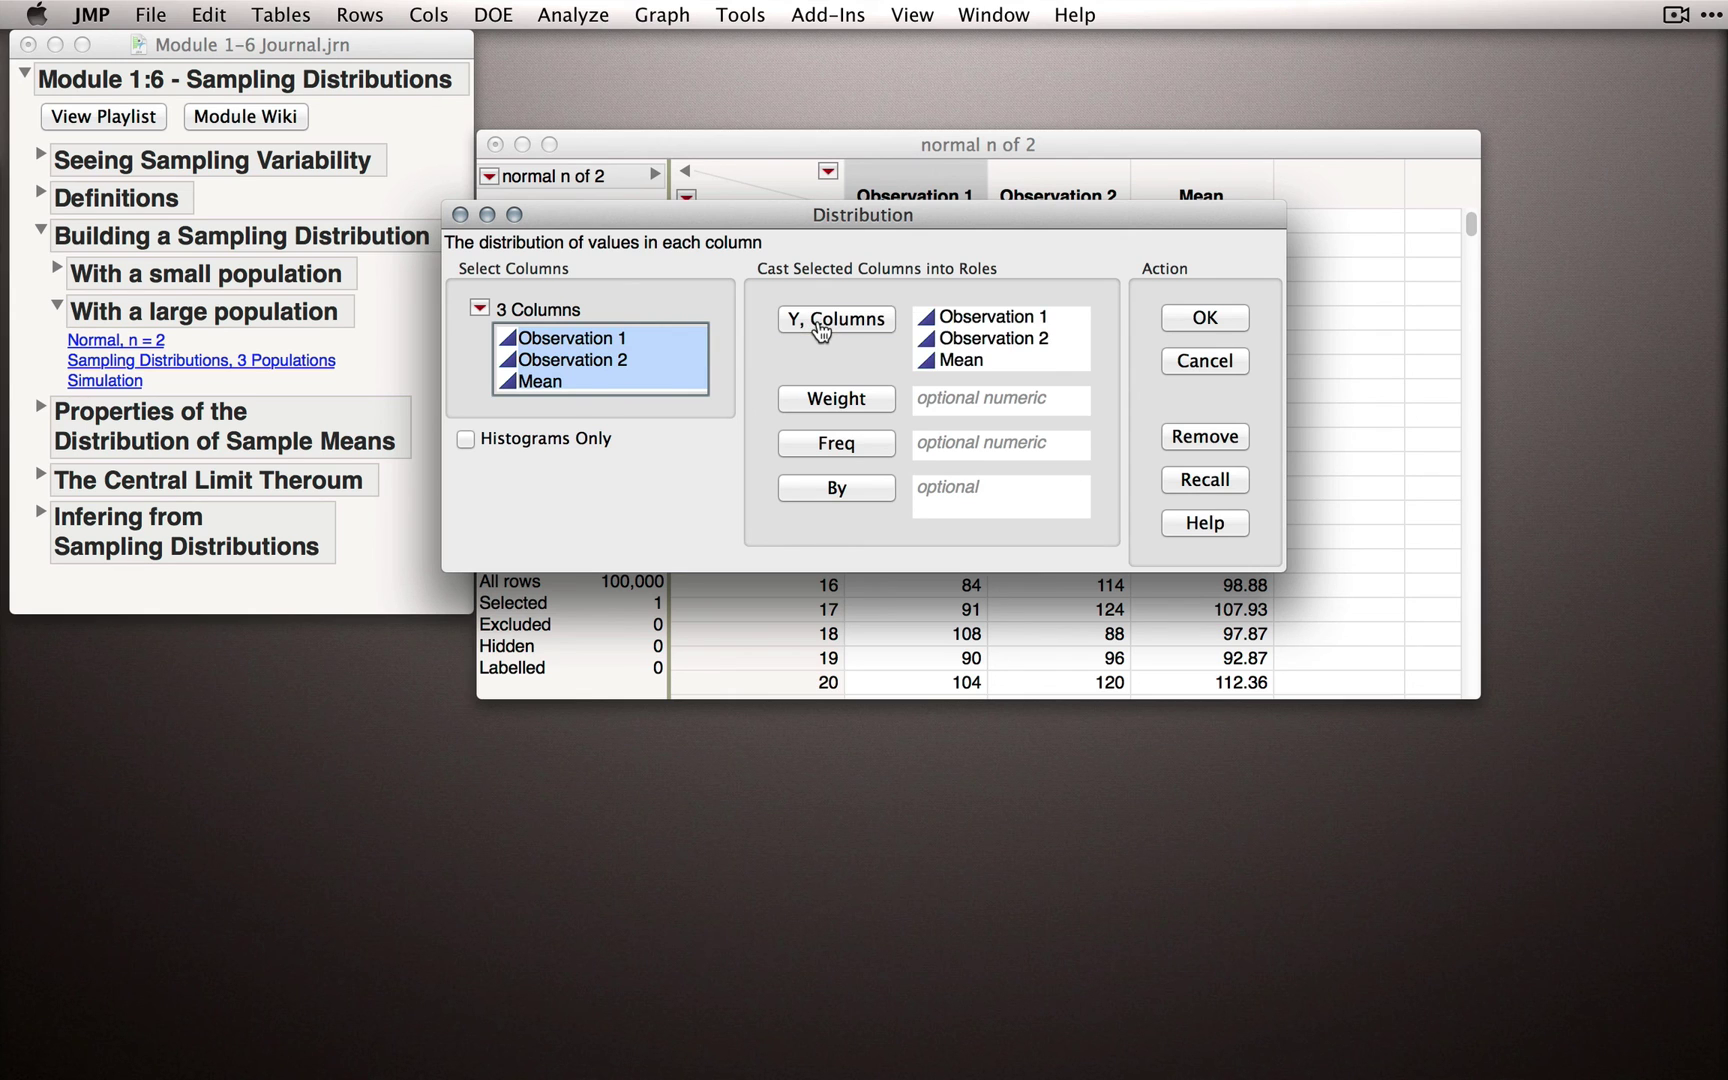
click(1196, 318)
drag(809, 84, 873, 85)
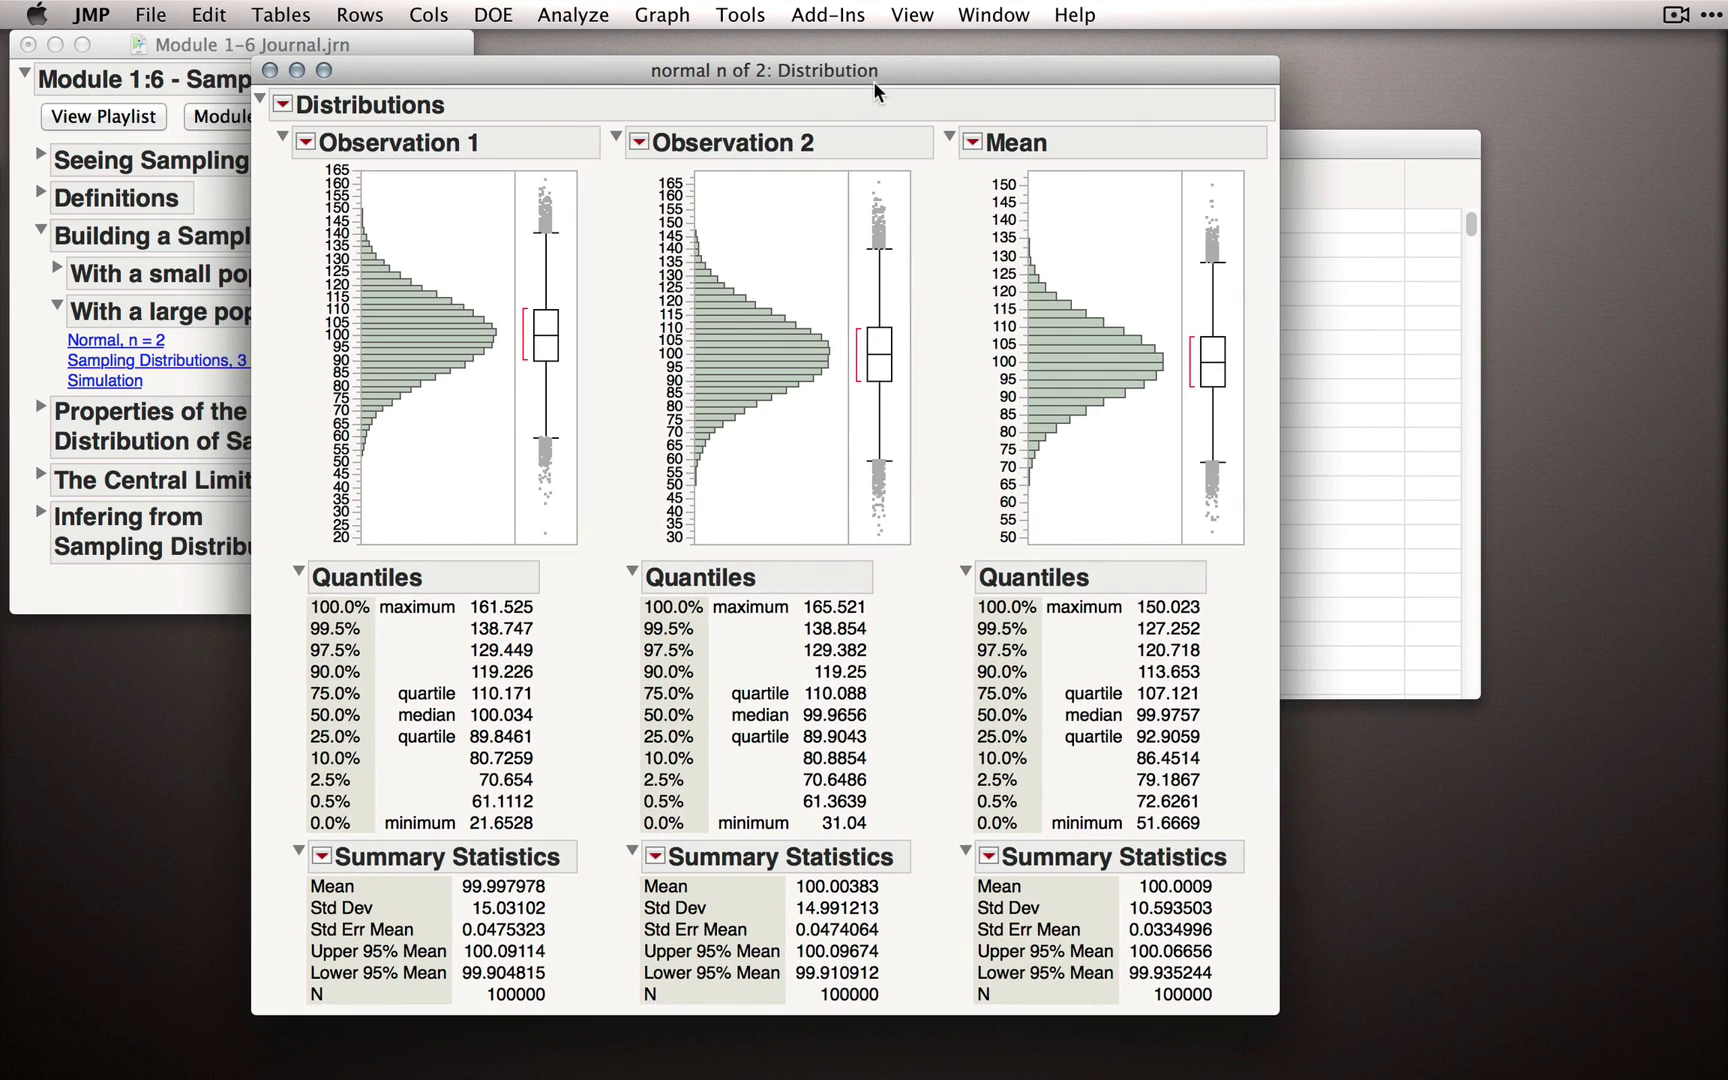
alt+click(298, 571)
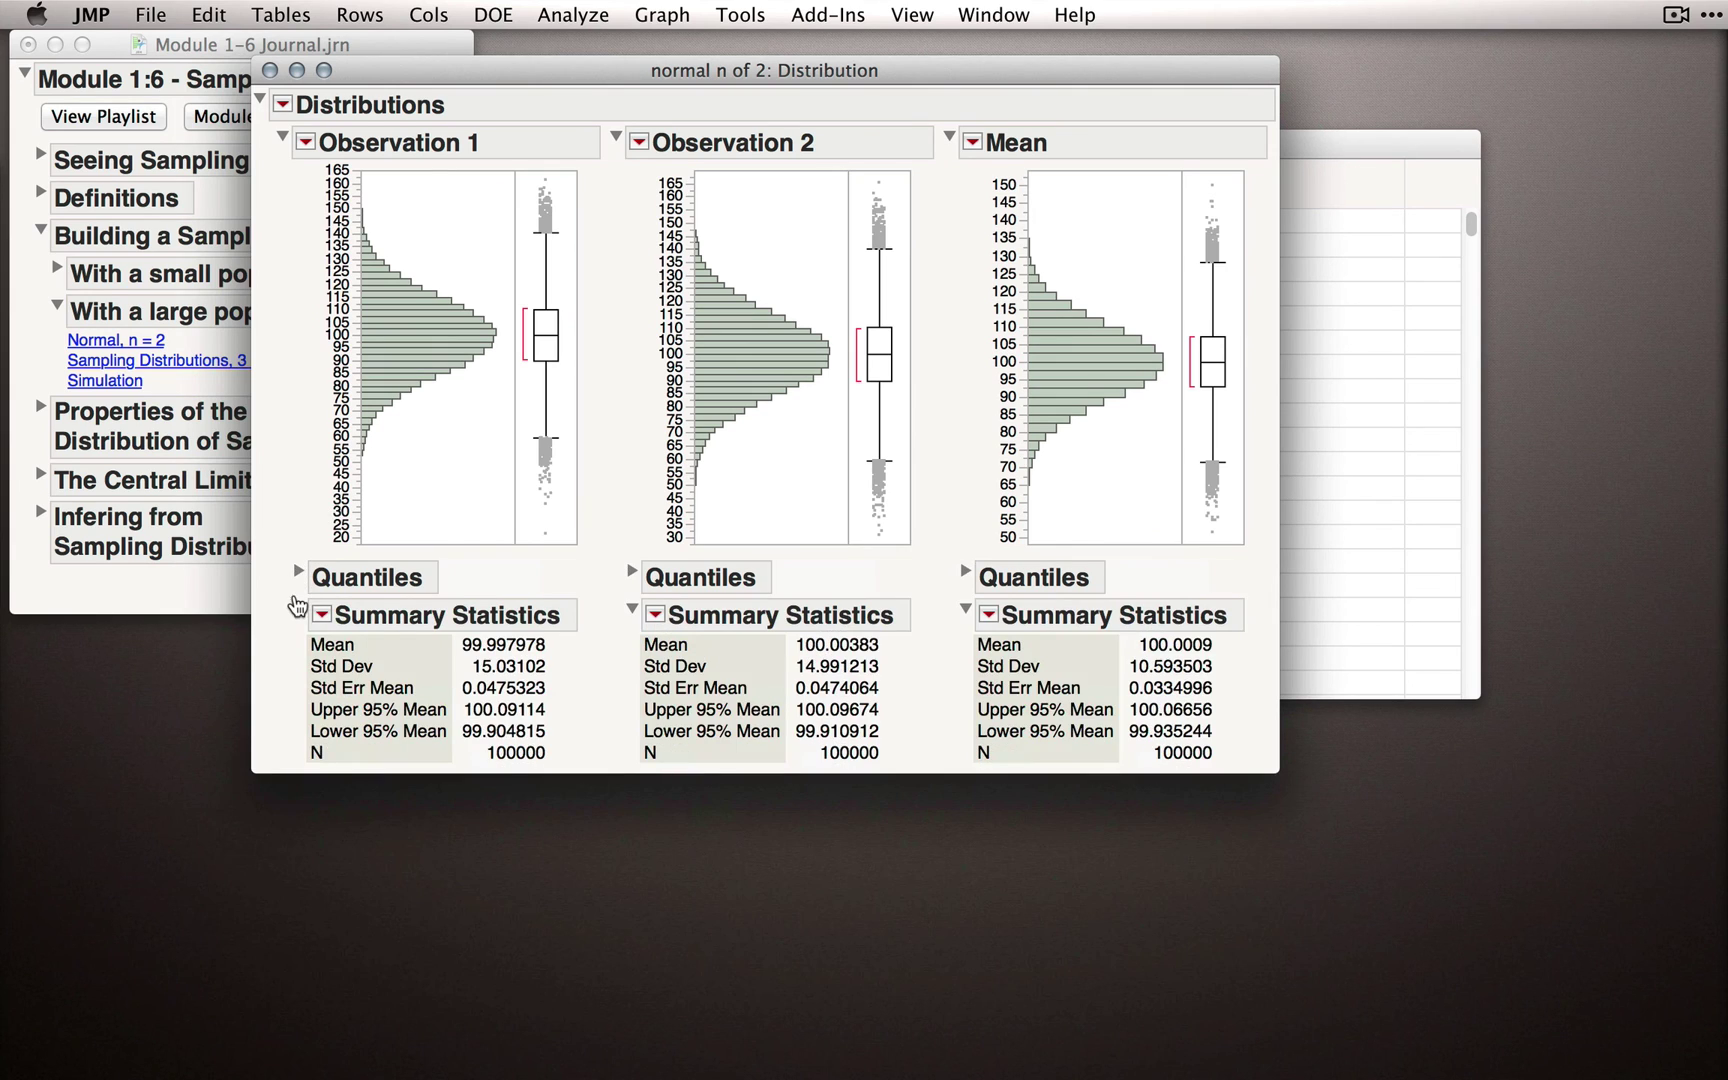
alt+click(298, 610)
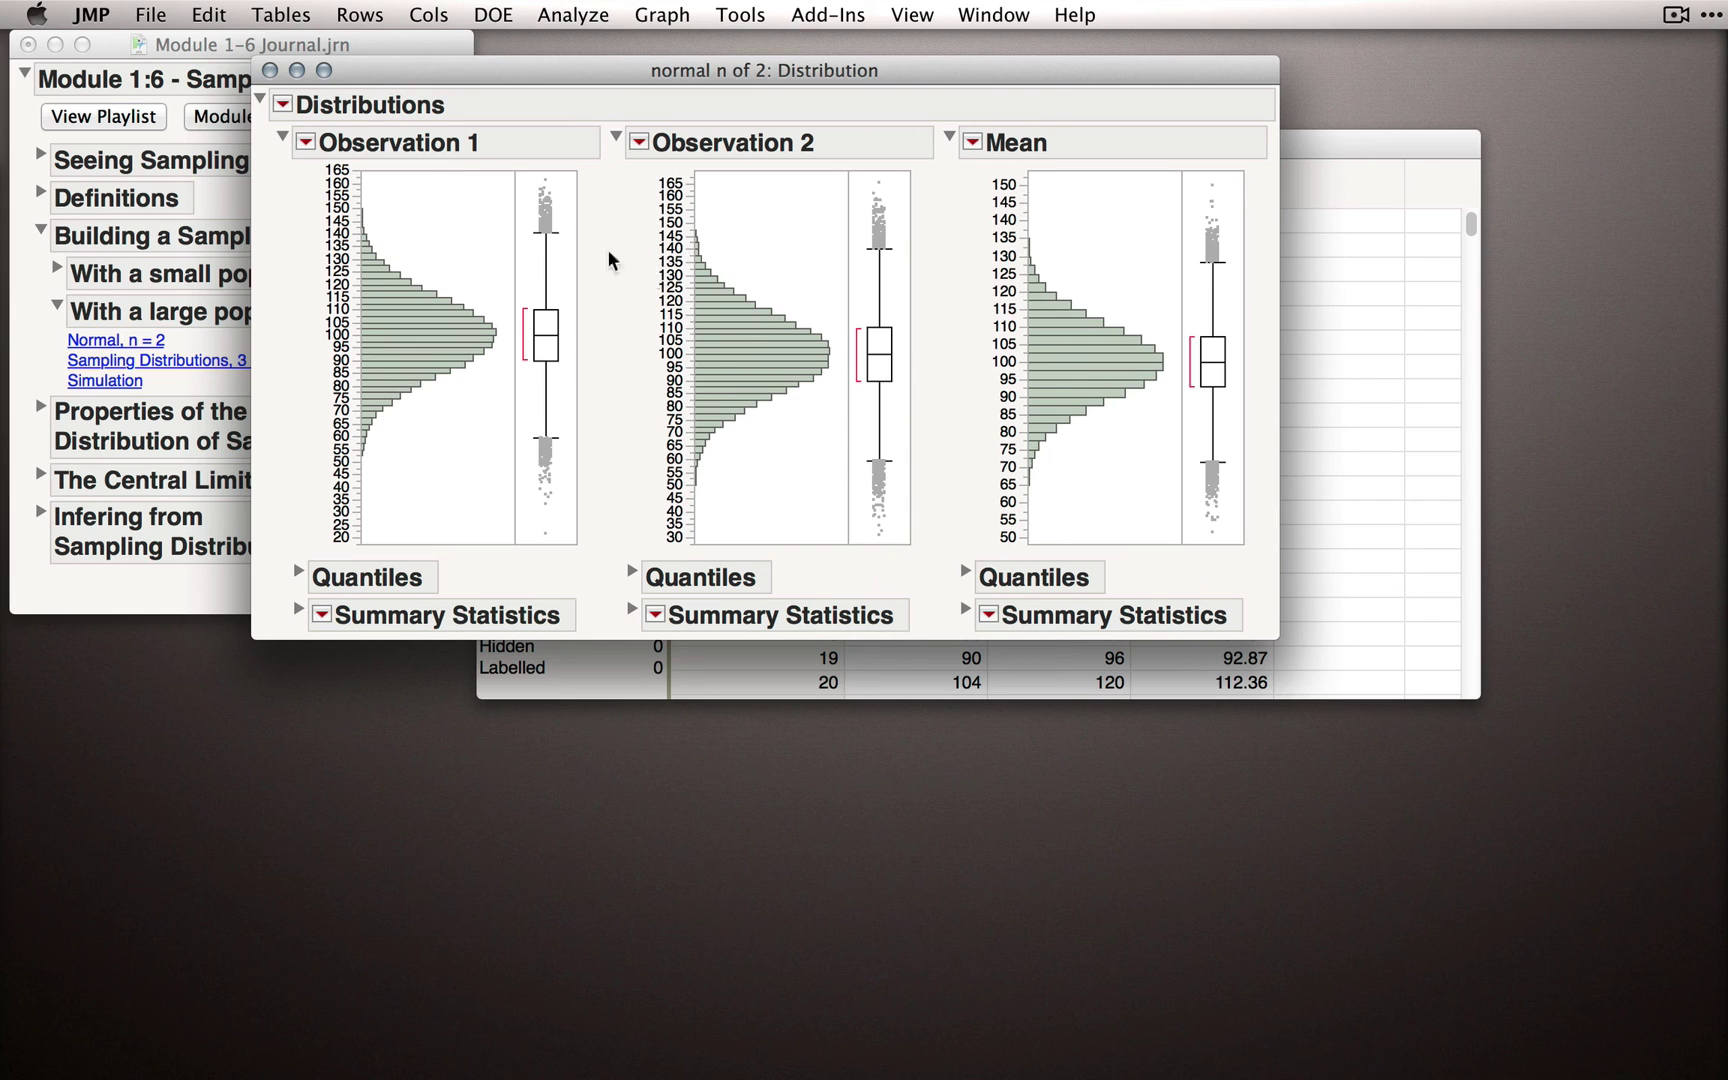
Step: Apply Uniform Scaling to the distributions and narrow the bins of all three histograms with the Grabber tool
click(283, 108)
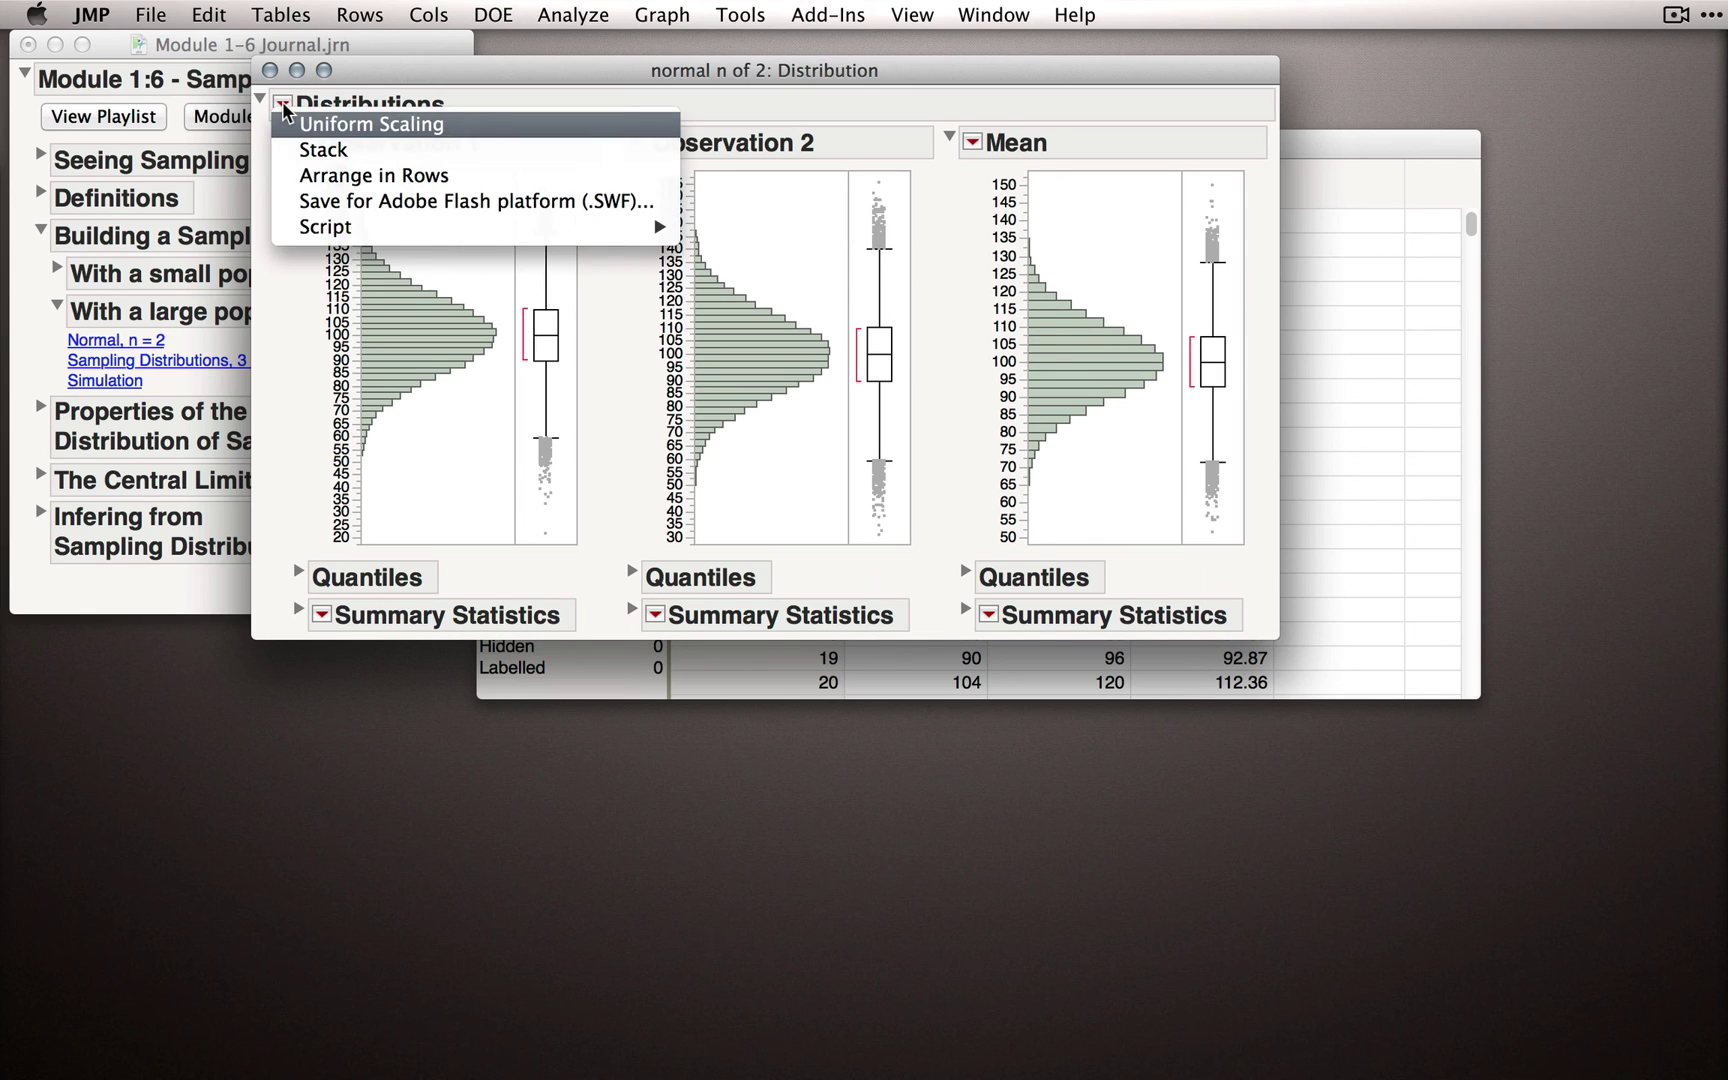
click(351, 124)
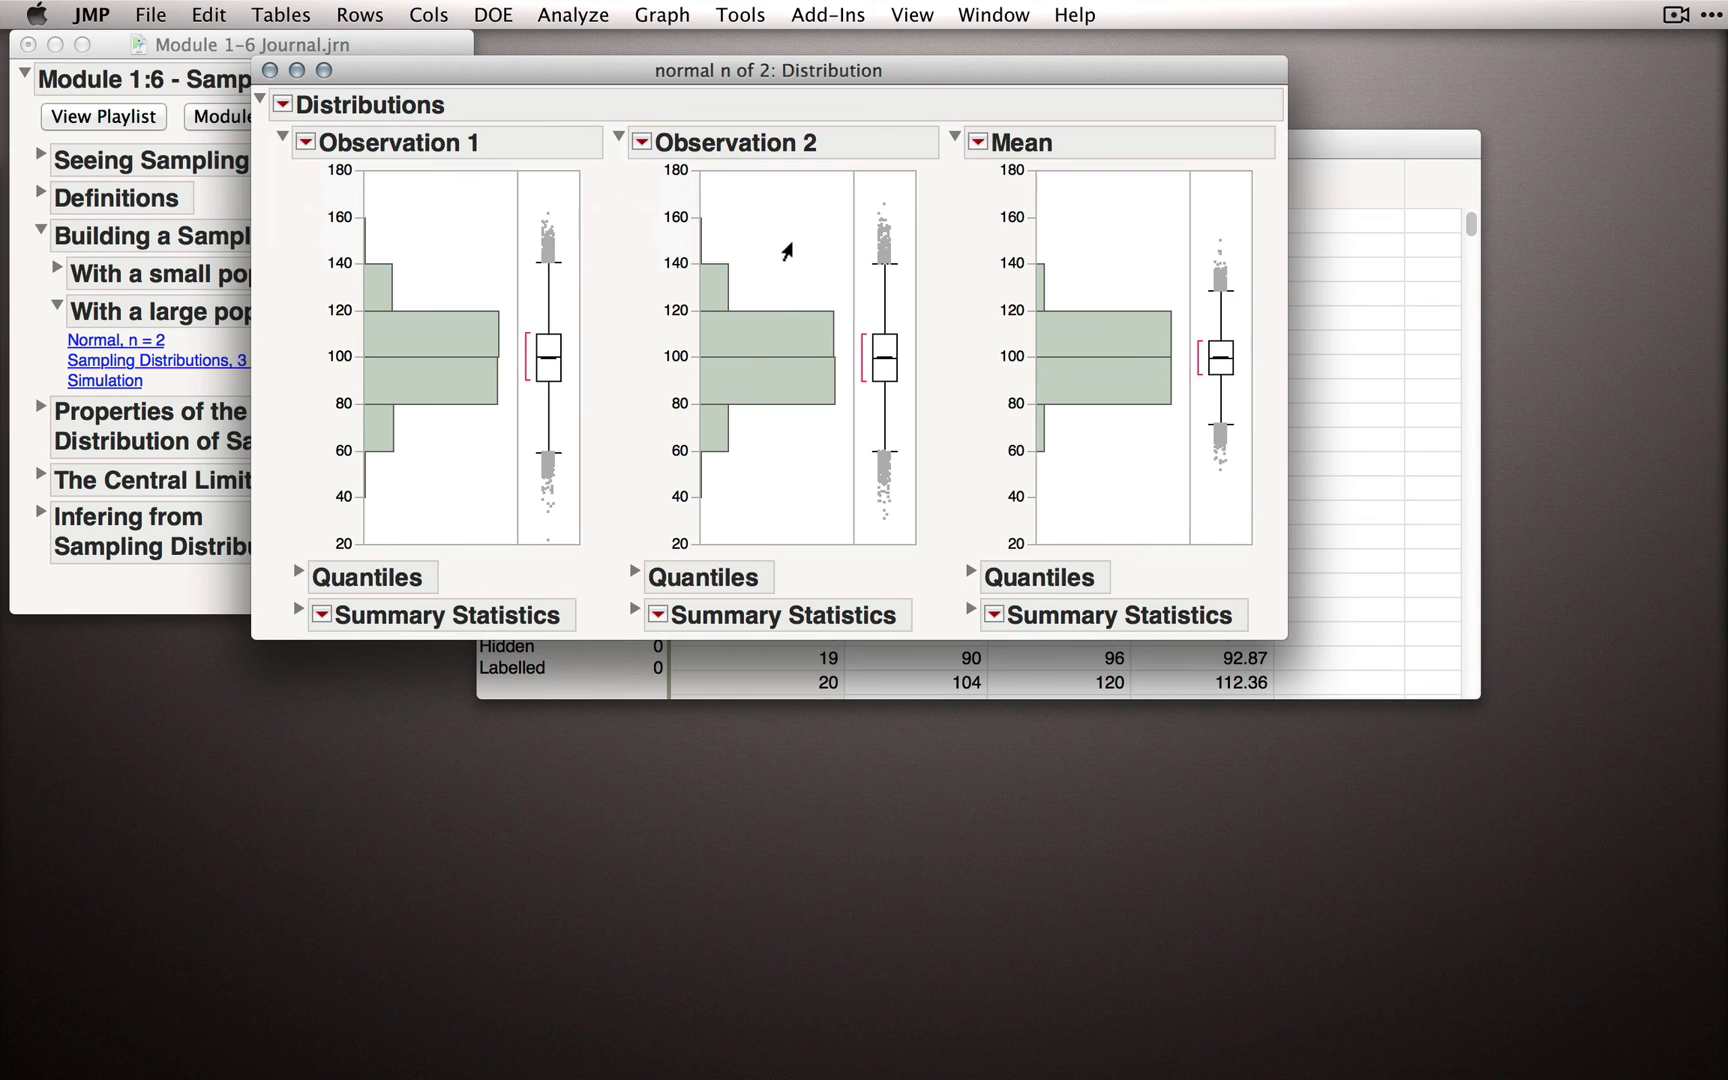
click(740, 14)
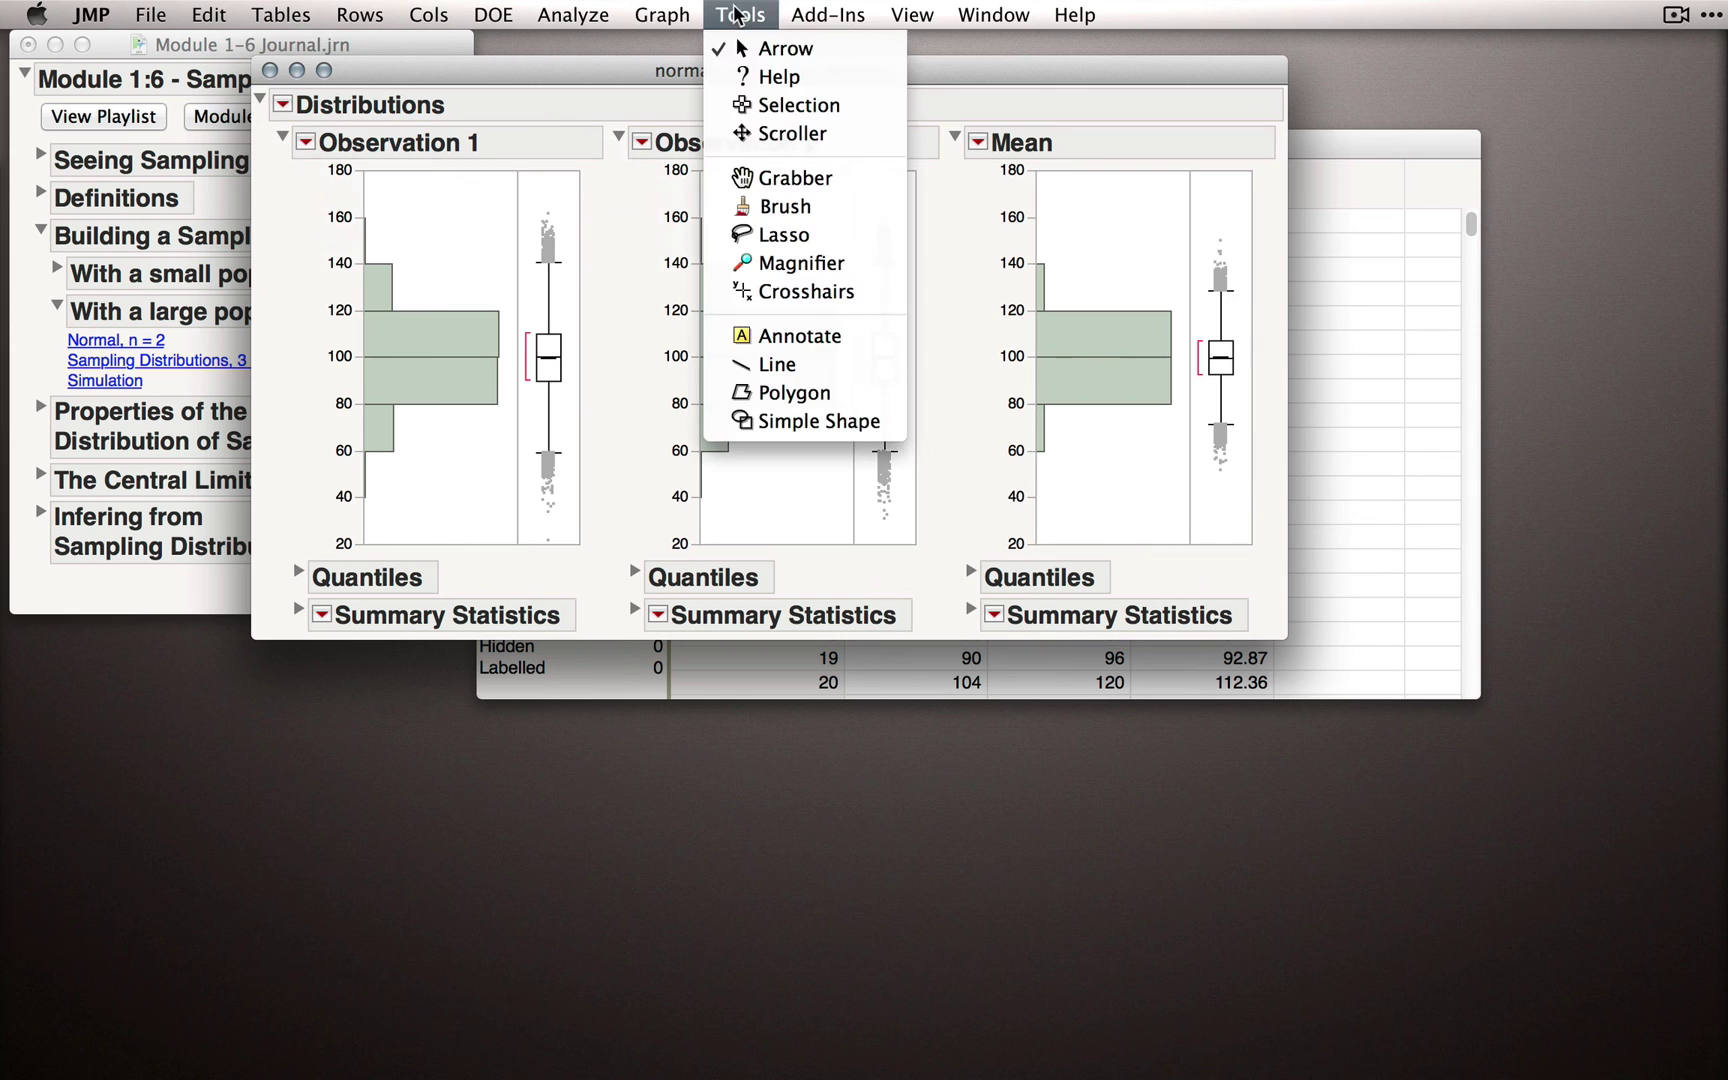
click(770, 180)
drag(451, 347, 510, 364)
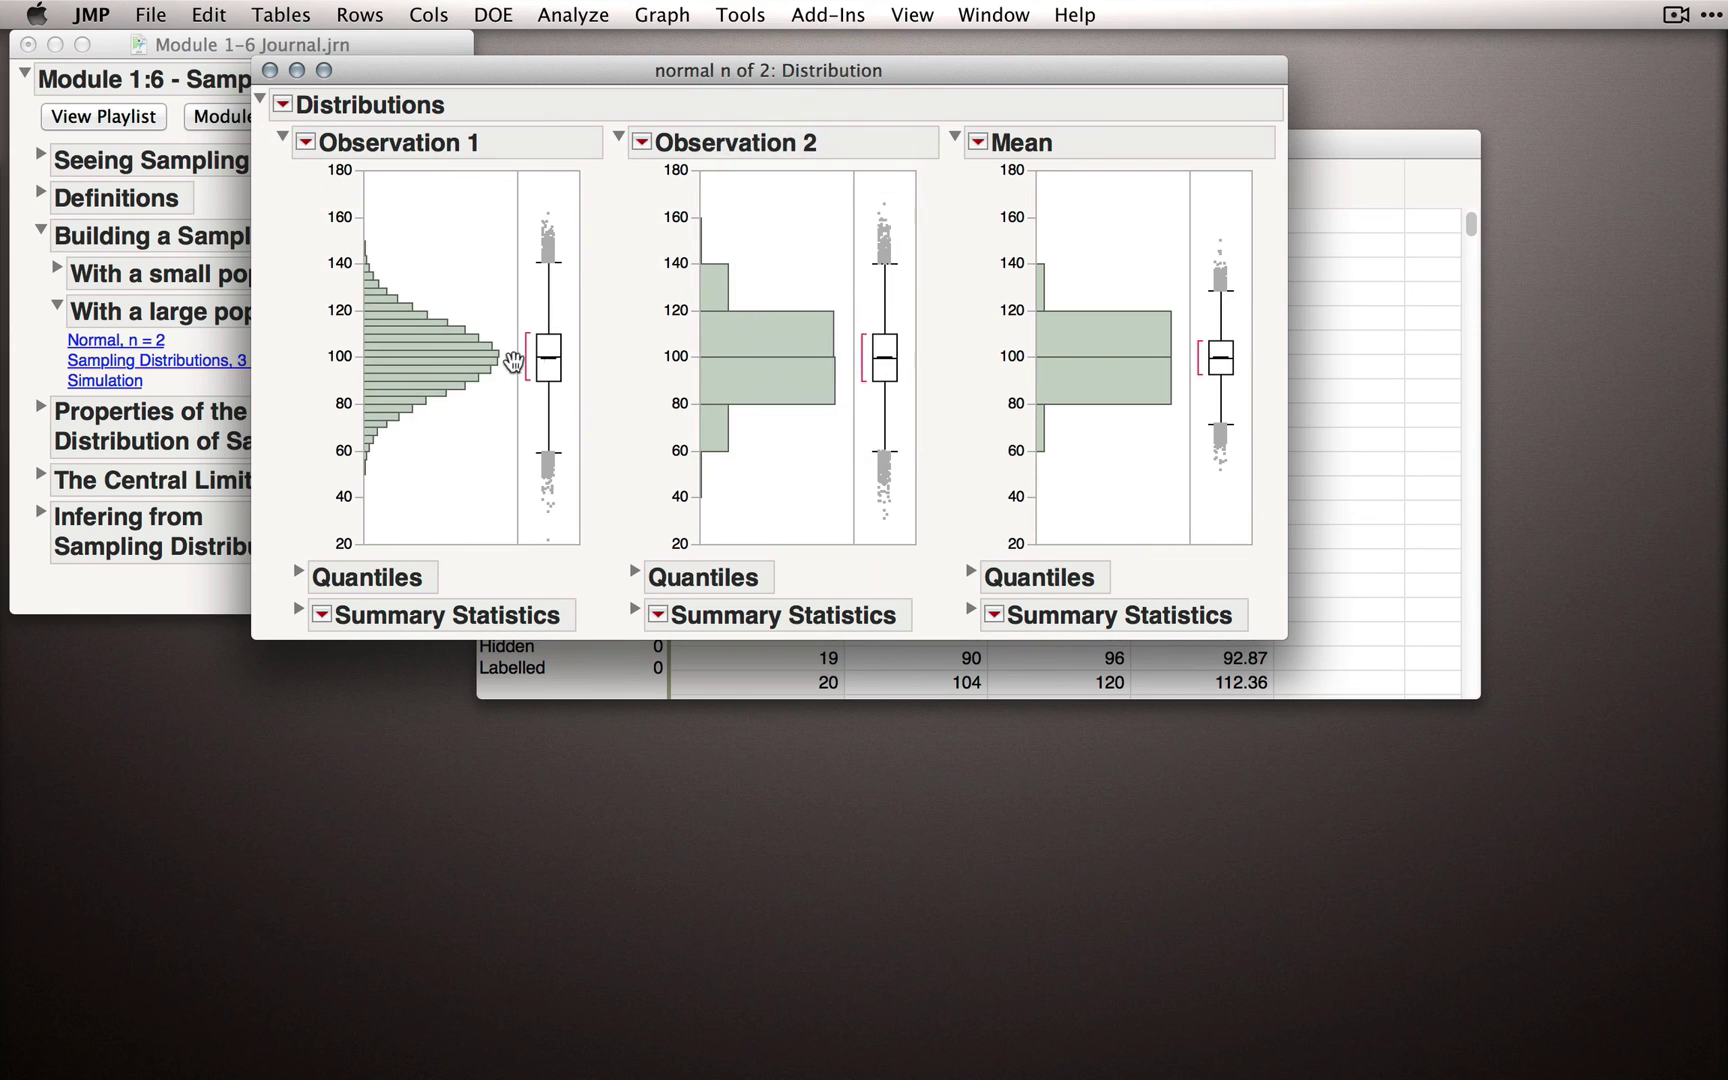
drag(760, 358, 850, 356)
drag(1119, 359, 1176, 359)
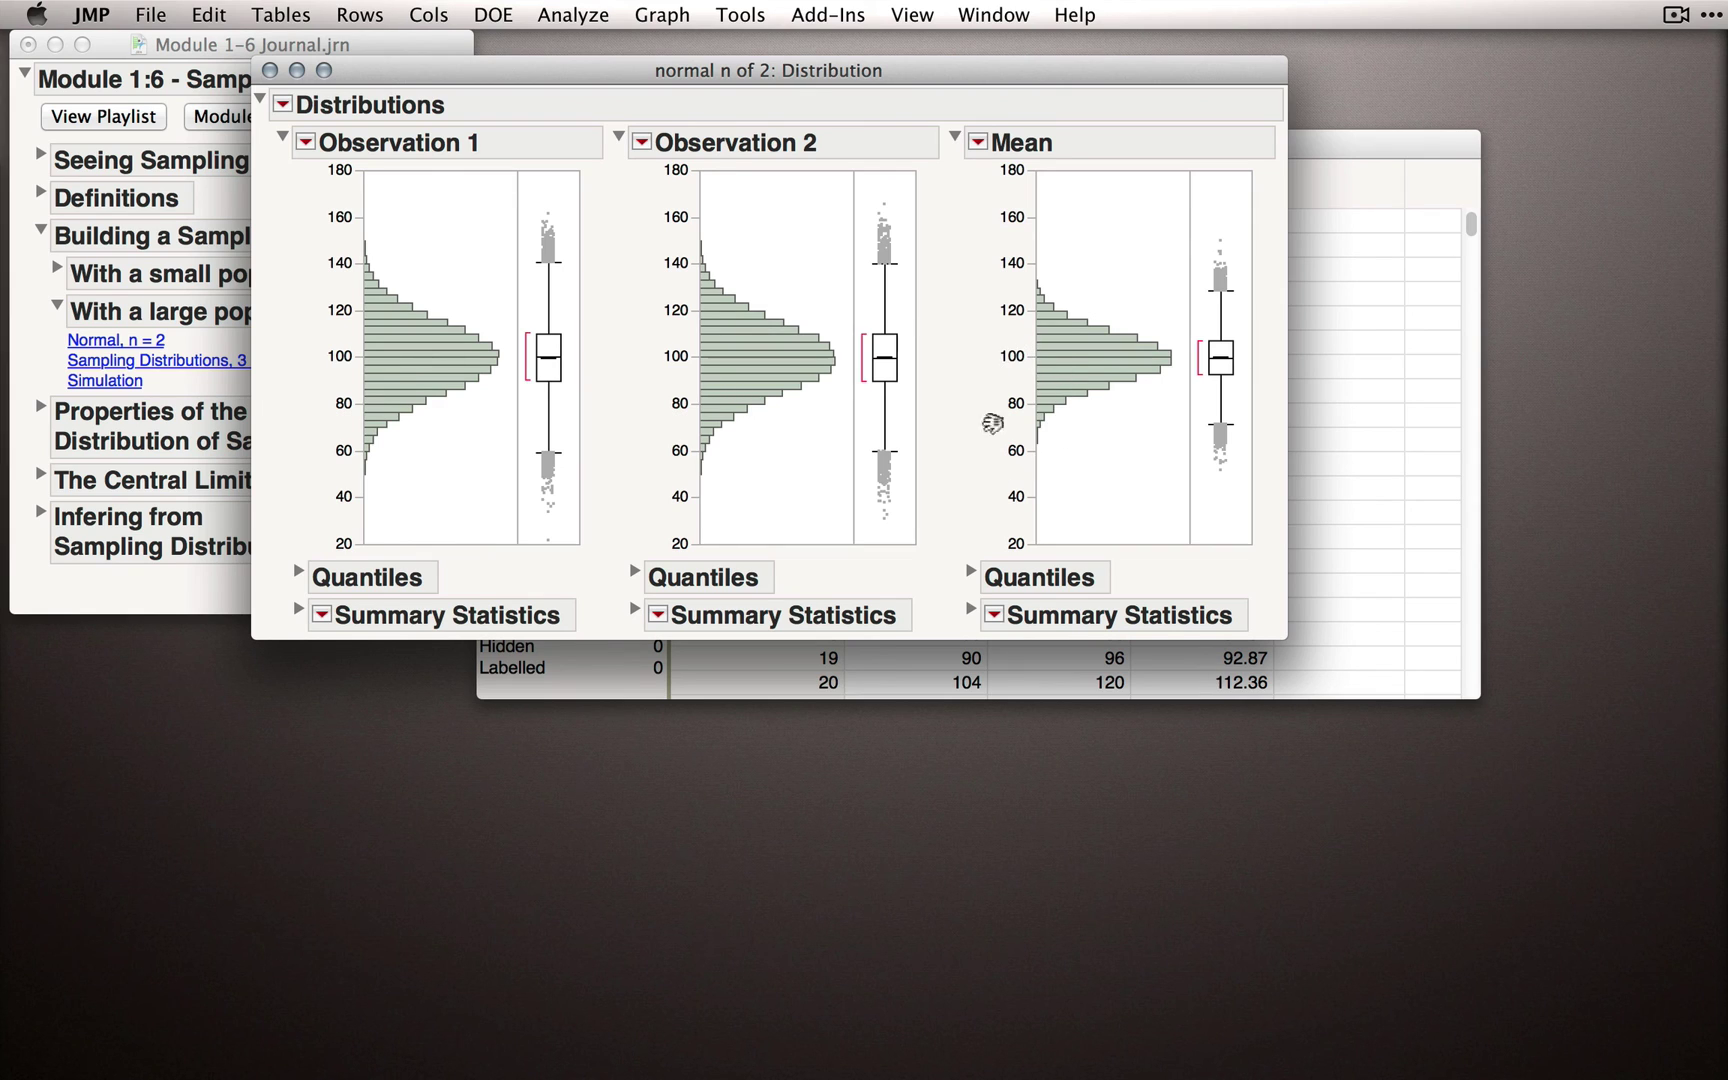
Step: Expand the Summary Statistics for Mean, Observation 2 and Observation 1
click(970, 609)
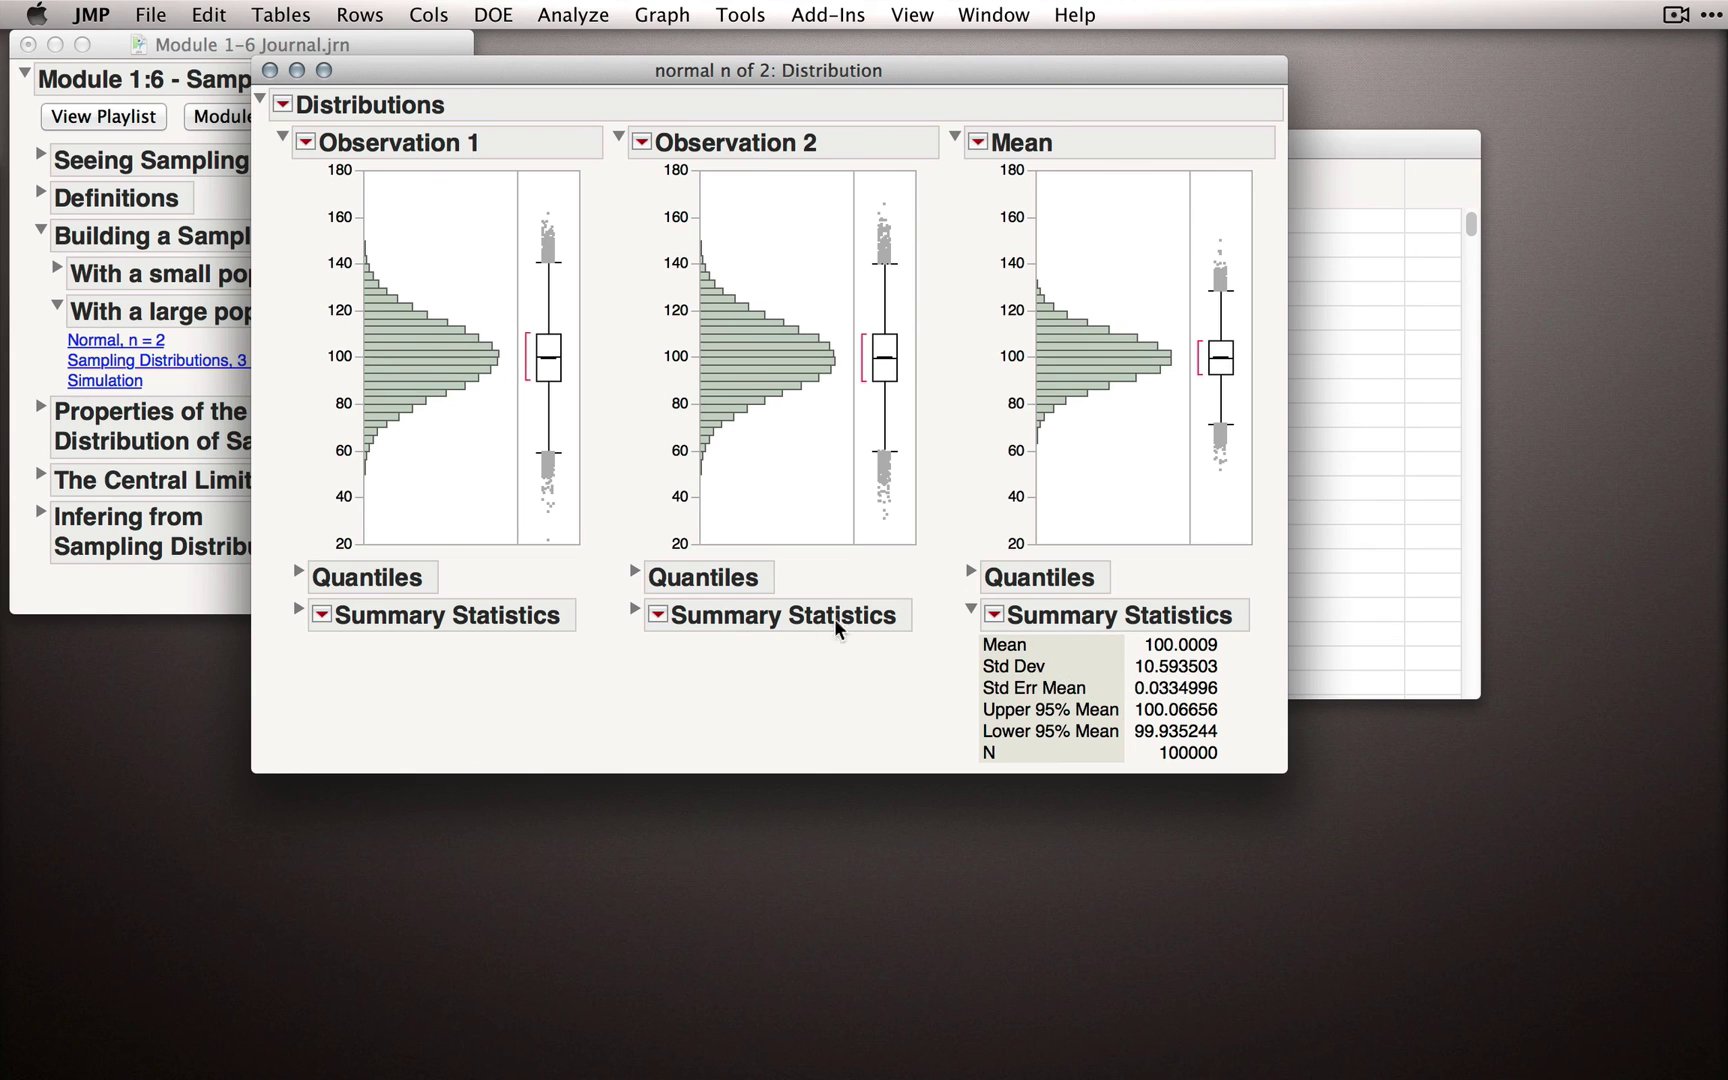
click(636, 609)
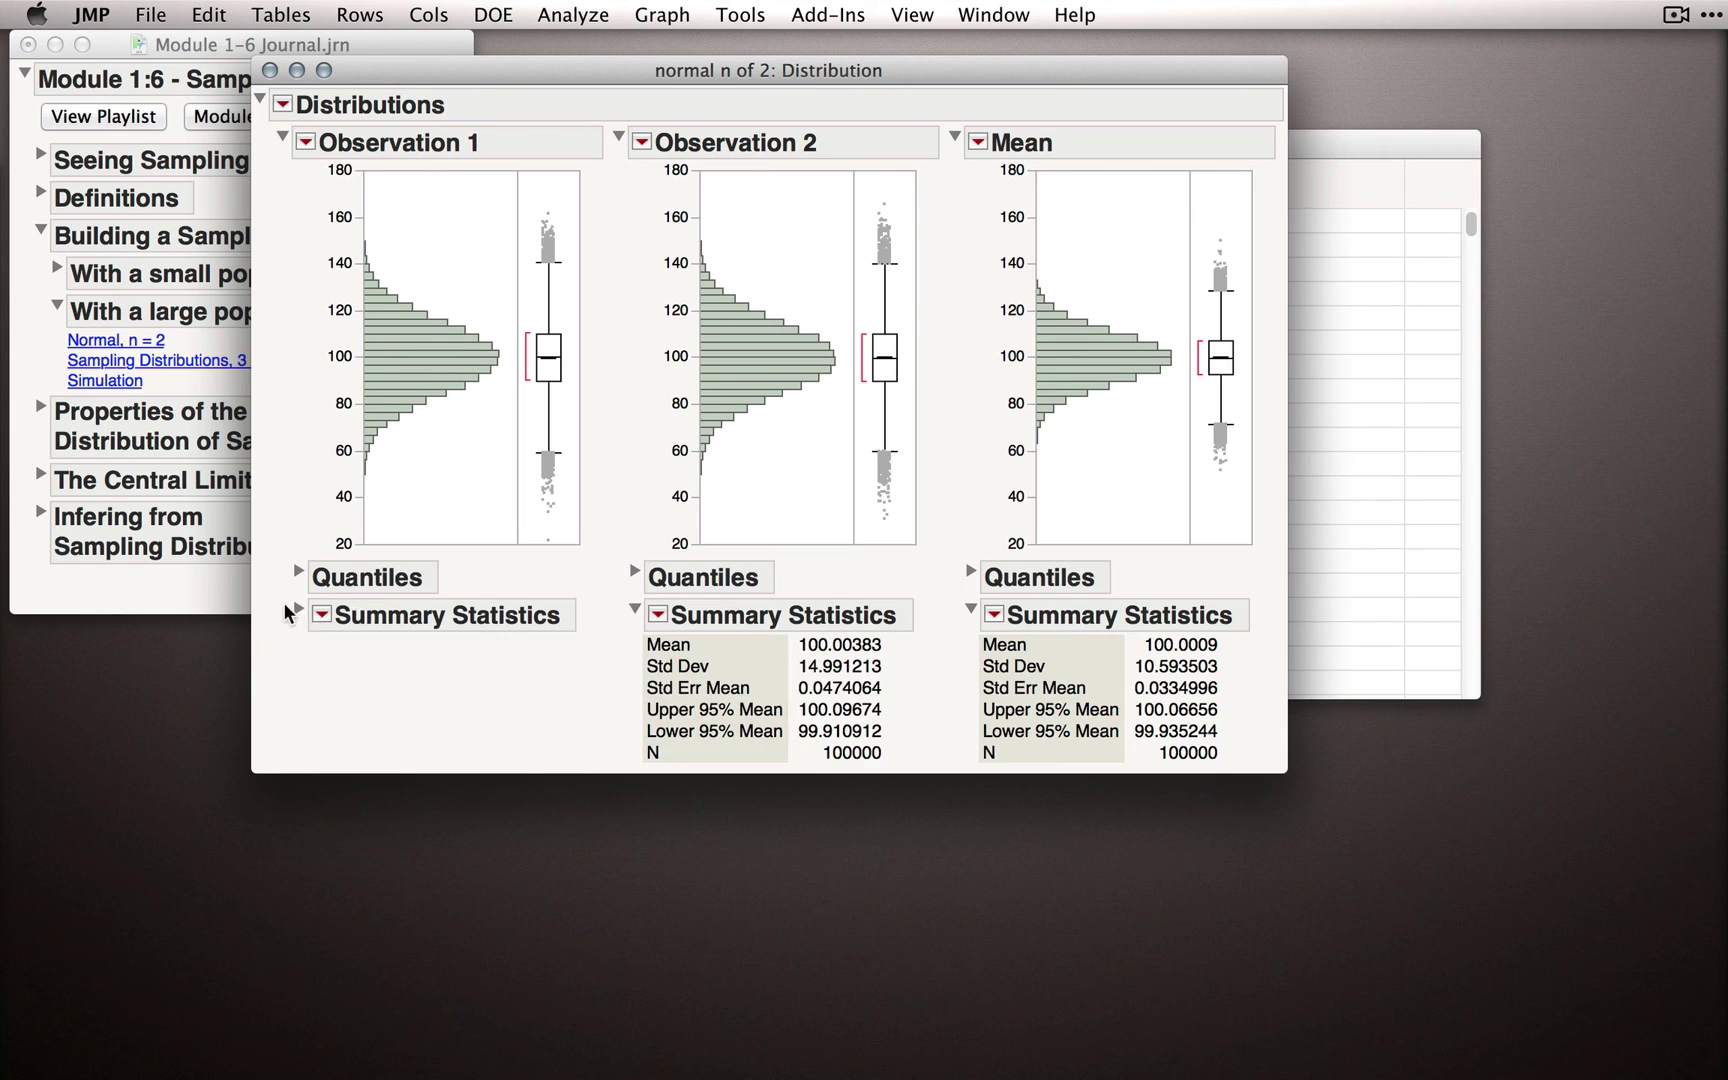
click(297, 609)
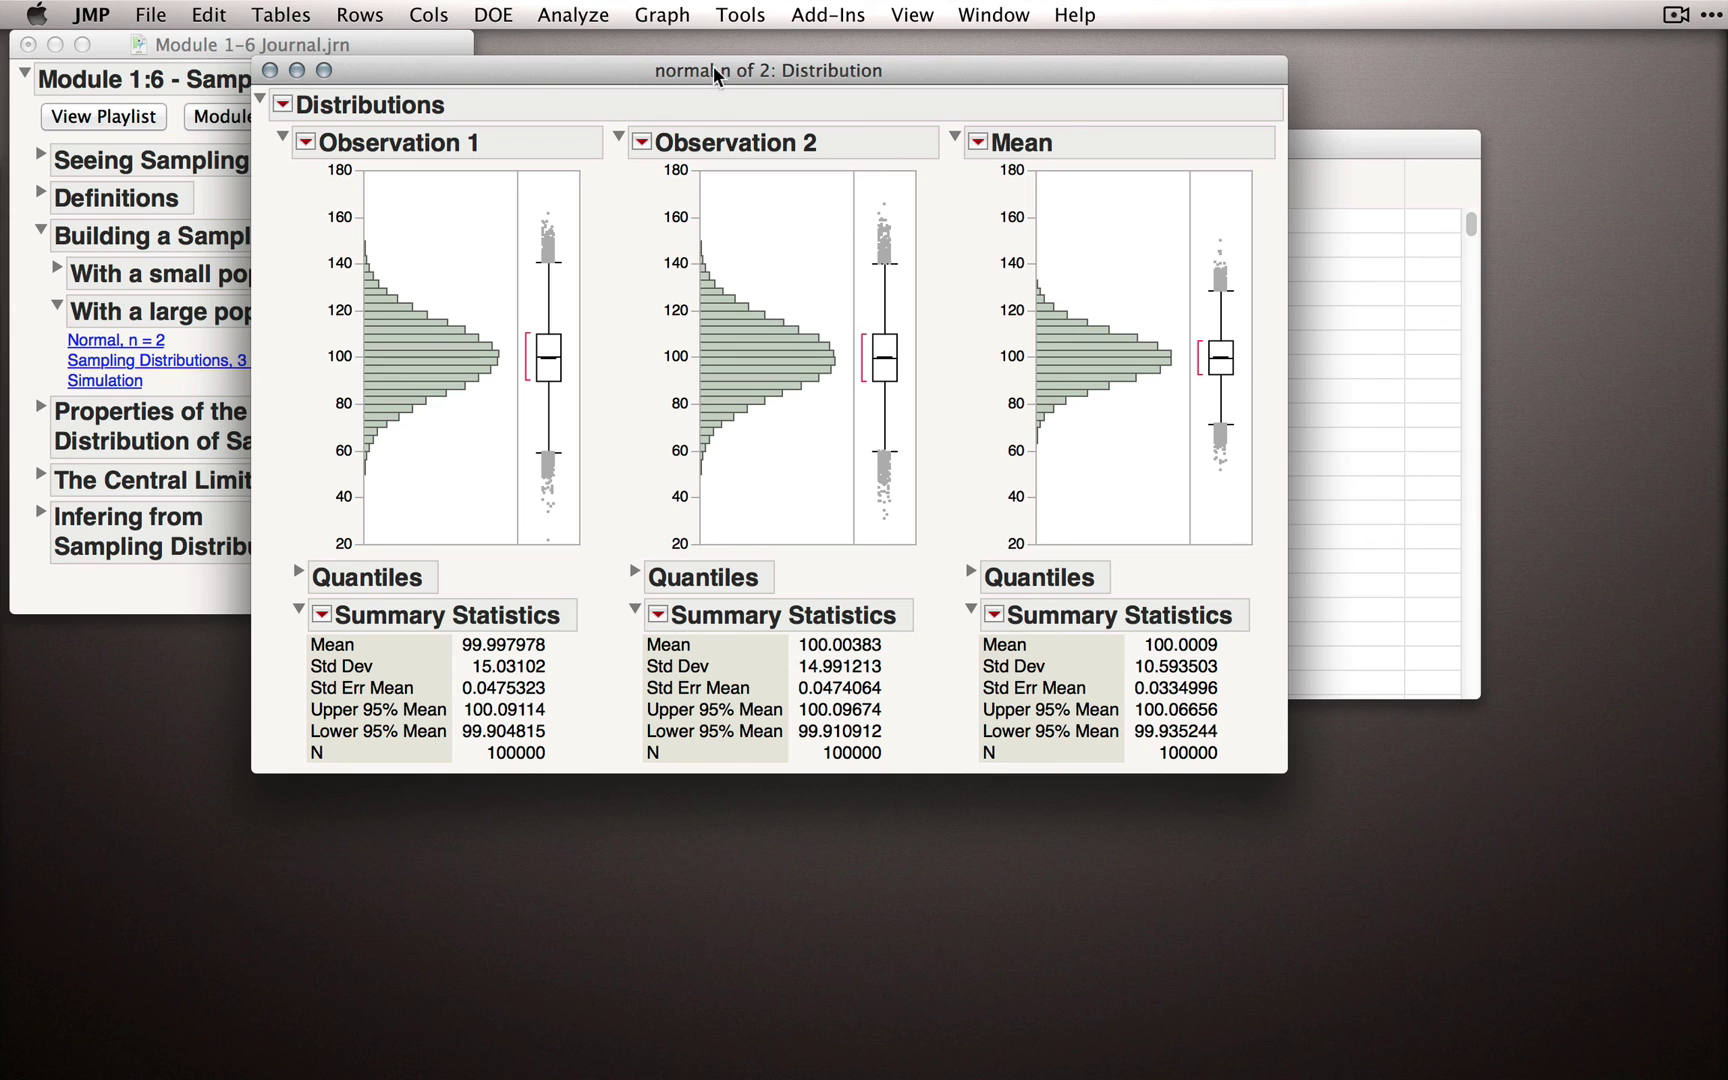
Step: Run Fit Y by X with Observation 1 as the response and Observation 2 as the factor, and reposition the resulting plot window
click(573, 14)
click(605, 73)
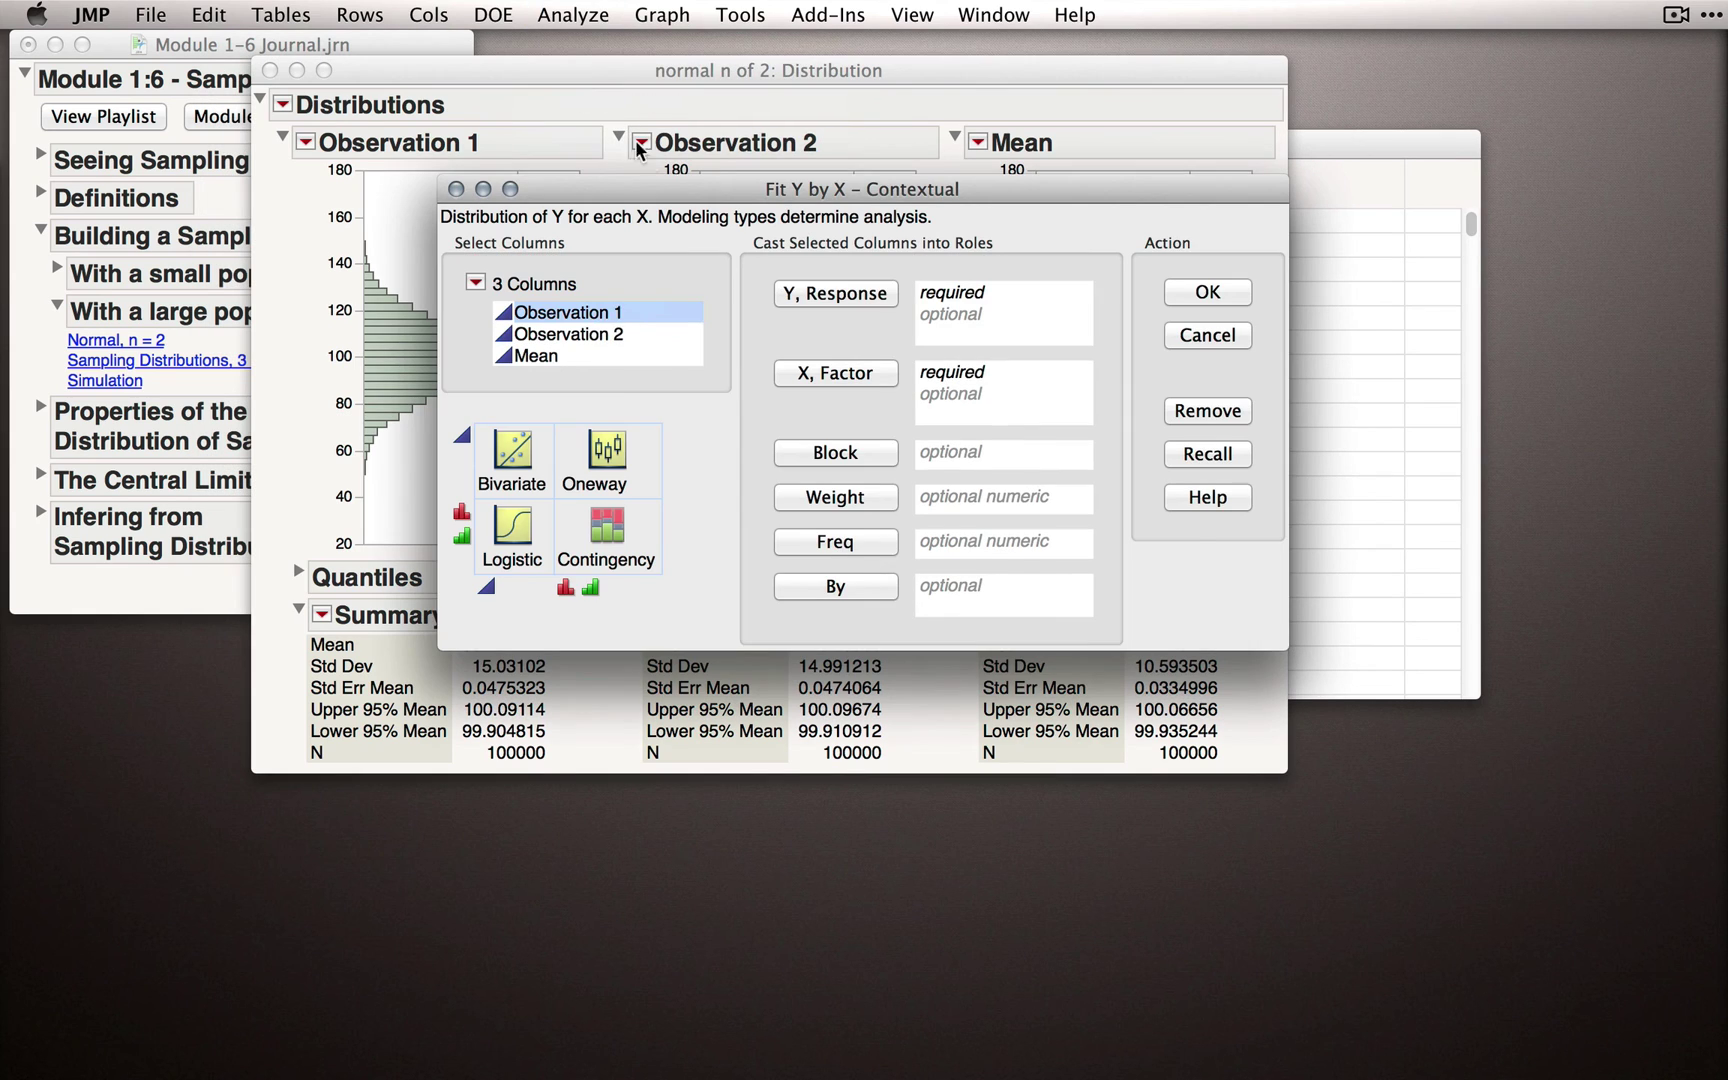
click(830, 293)
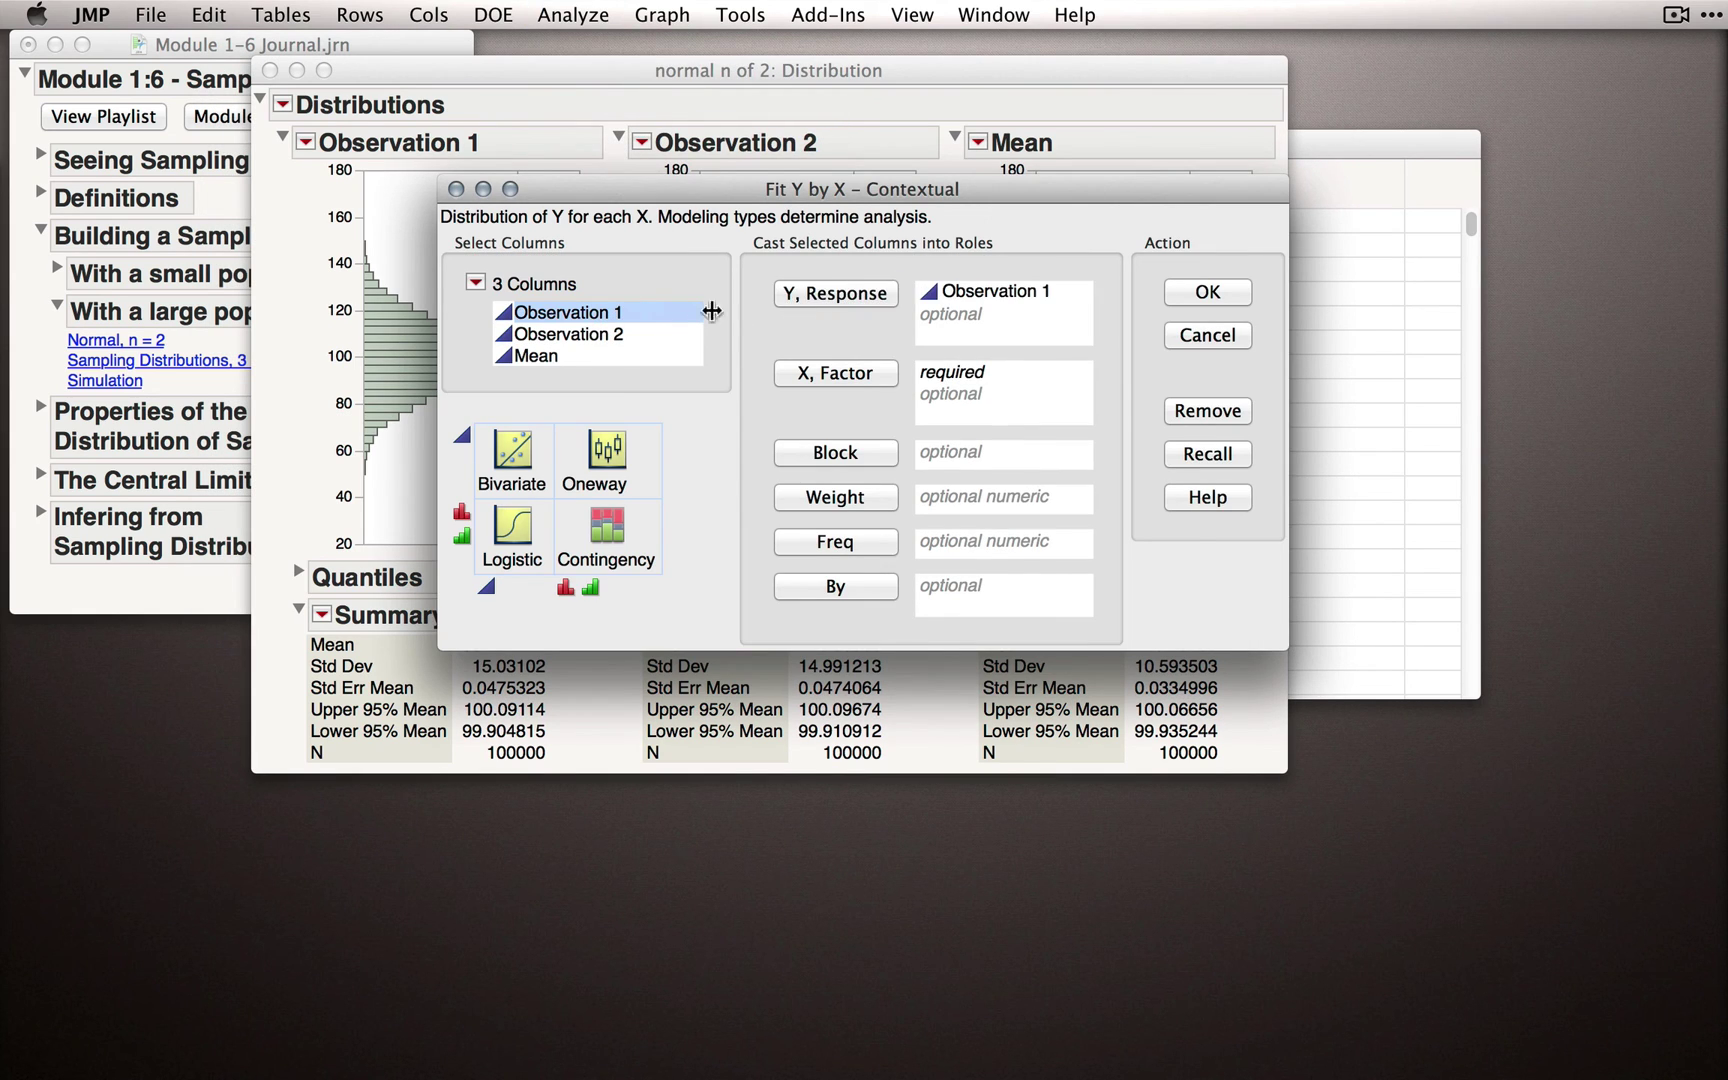
click(636, 336)
click(836, 373)
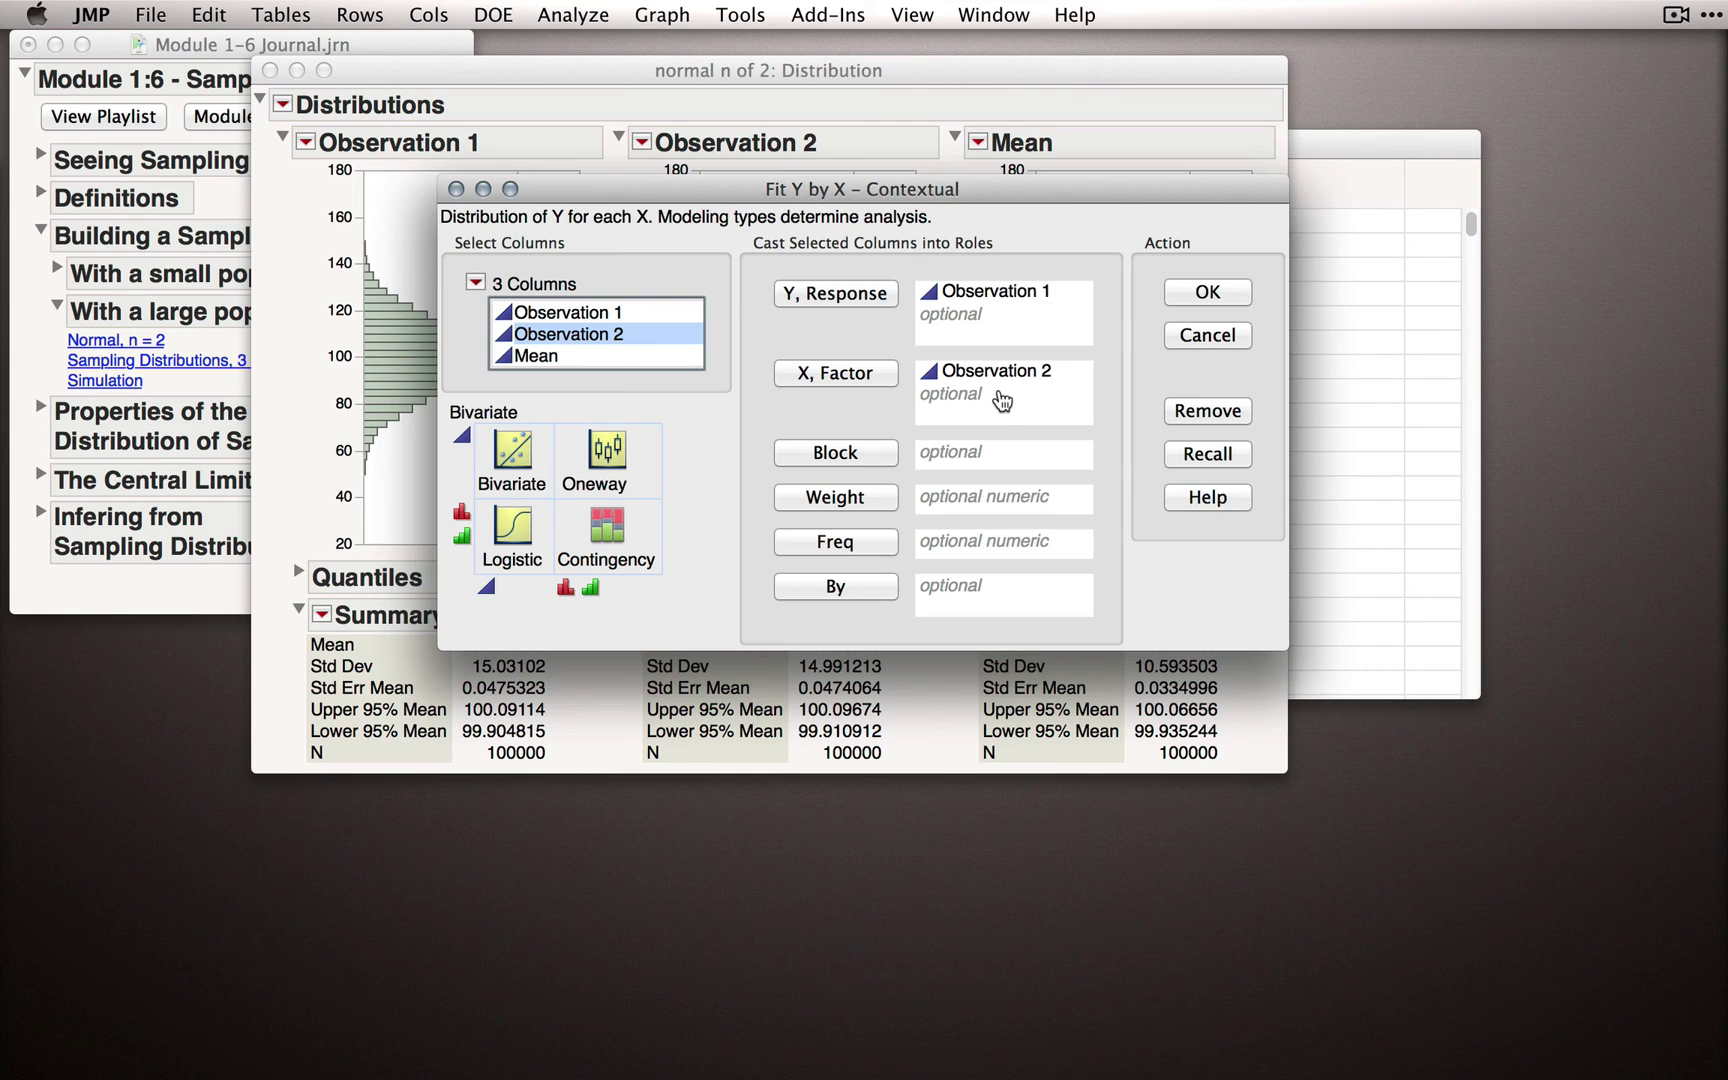
click(1207, 292)
drag(649, 112, 550, 331)
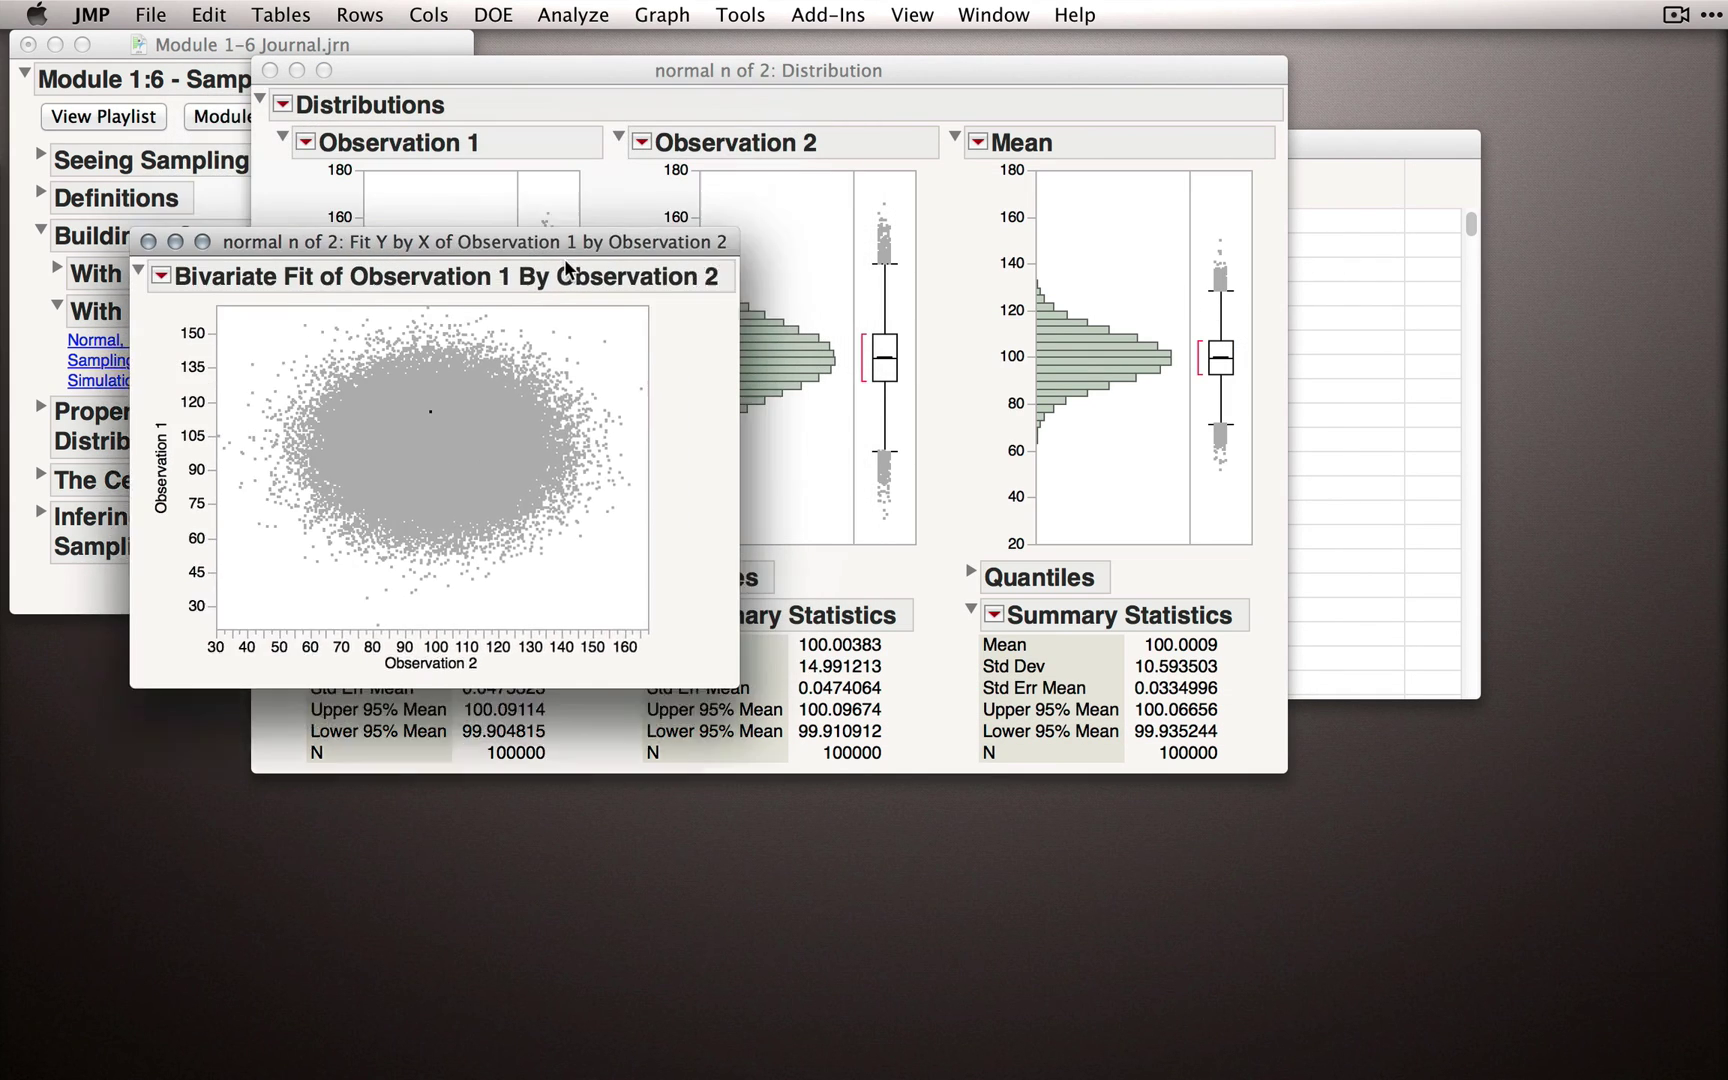
Step: Clear the selected point and set the marker transparency of the Observation 1 by Observation 2 scatterplot to .25
click(562, 665)
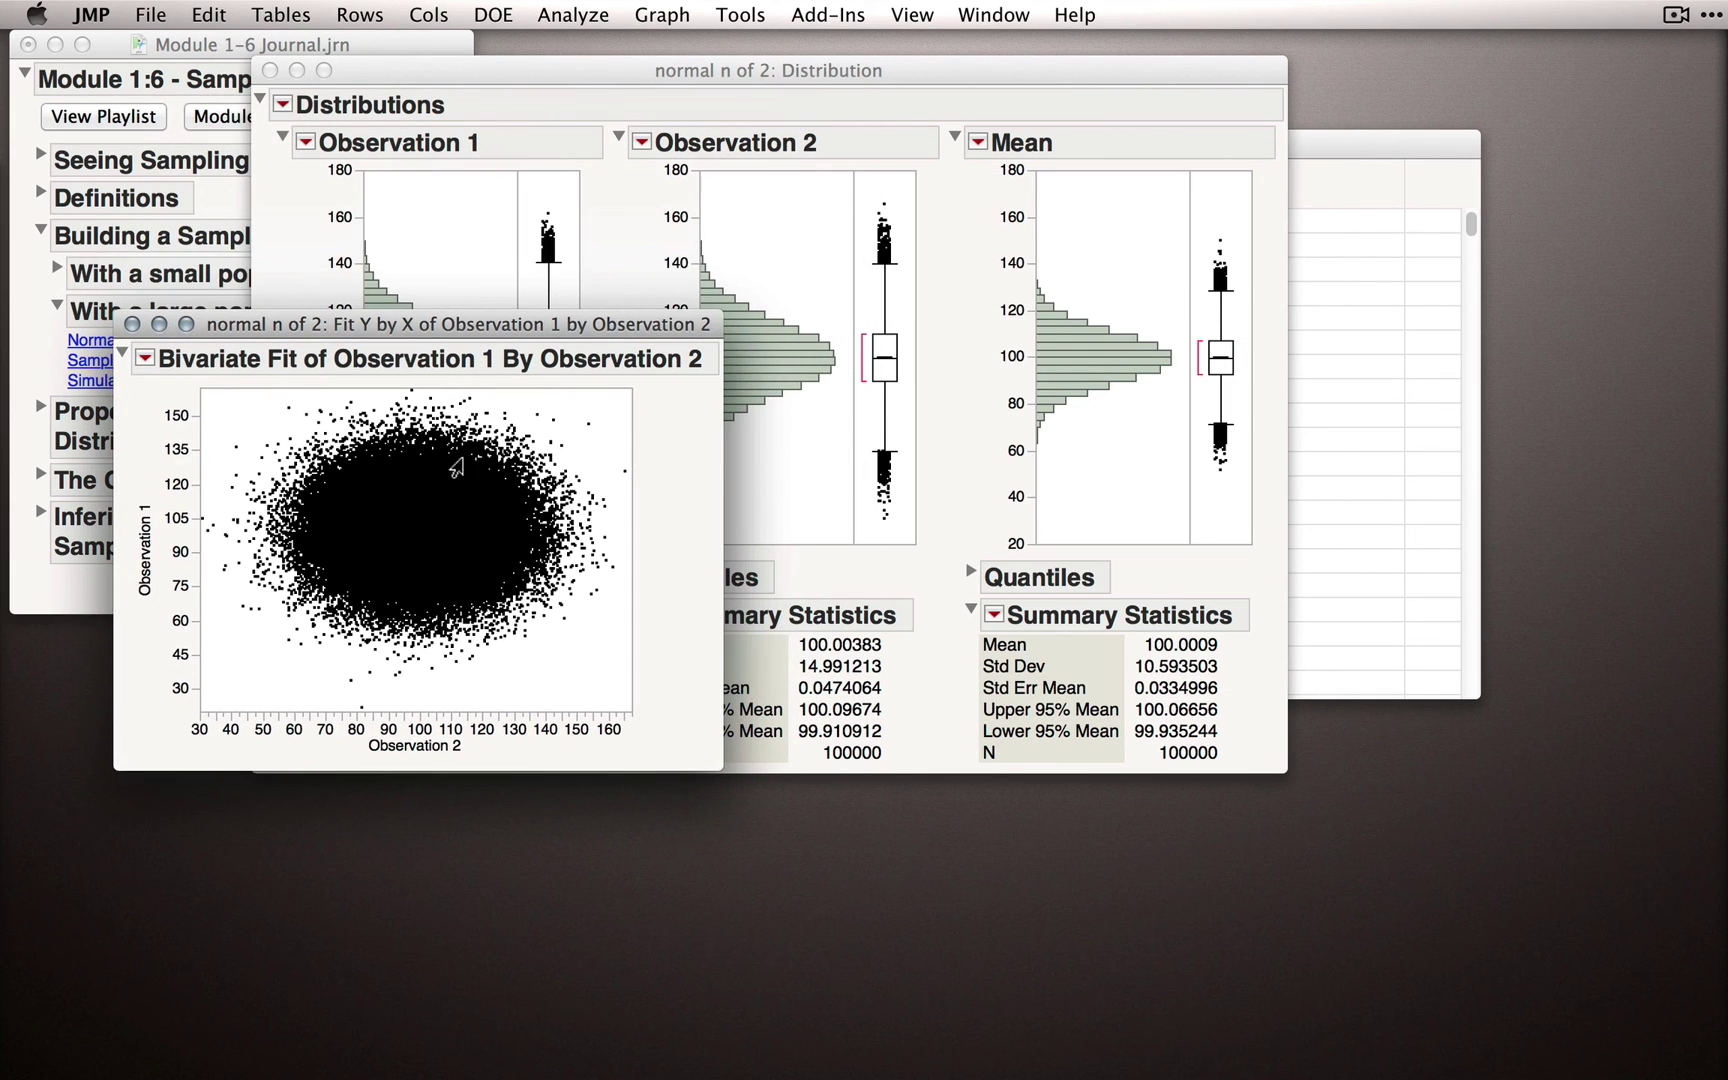
right_click(404, 511)
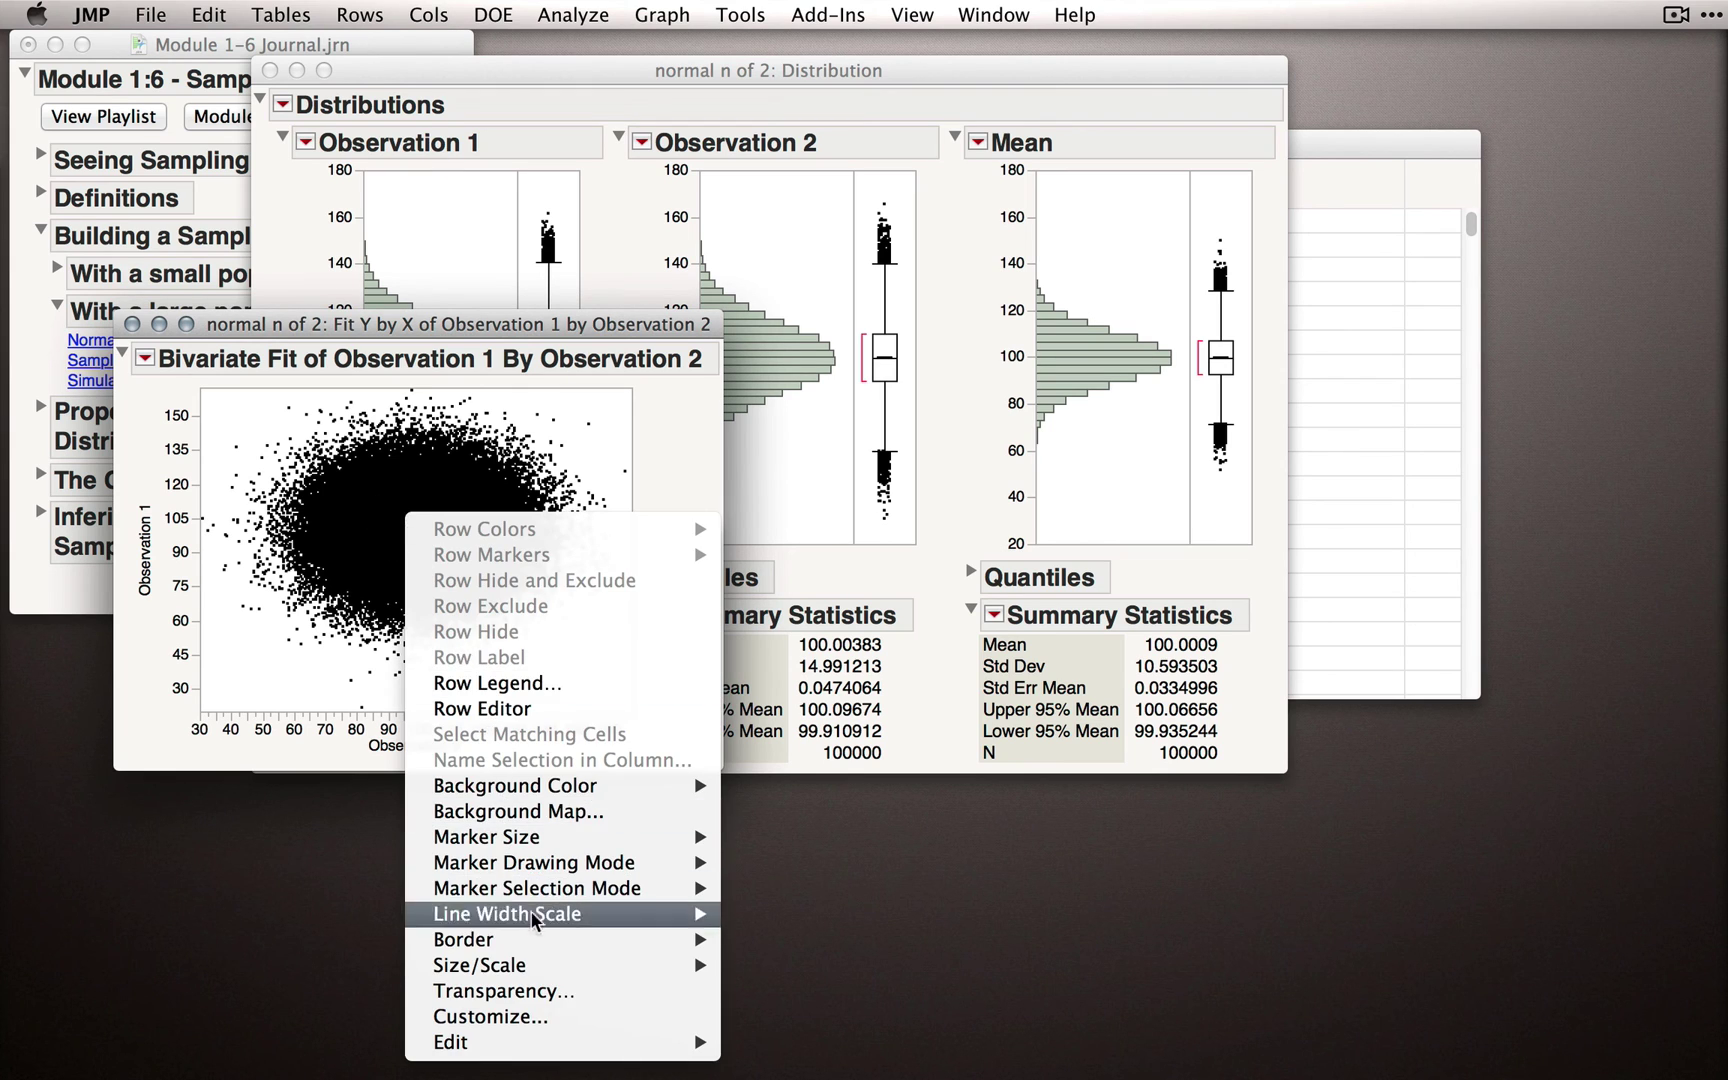
click(559, 989)
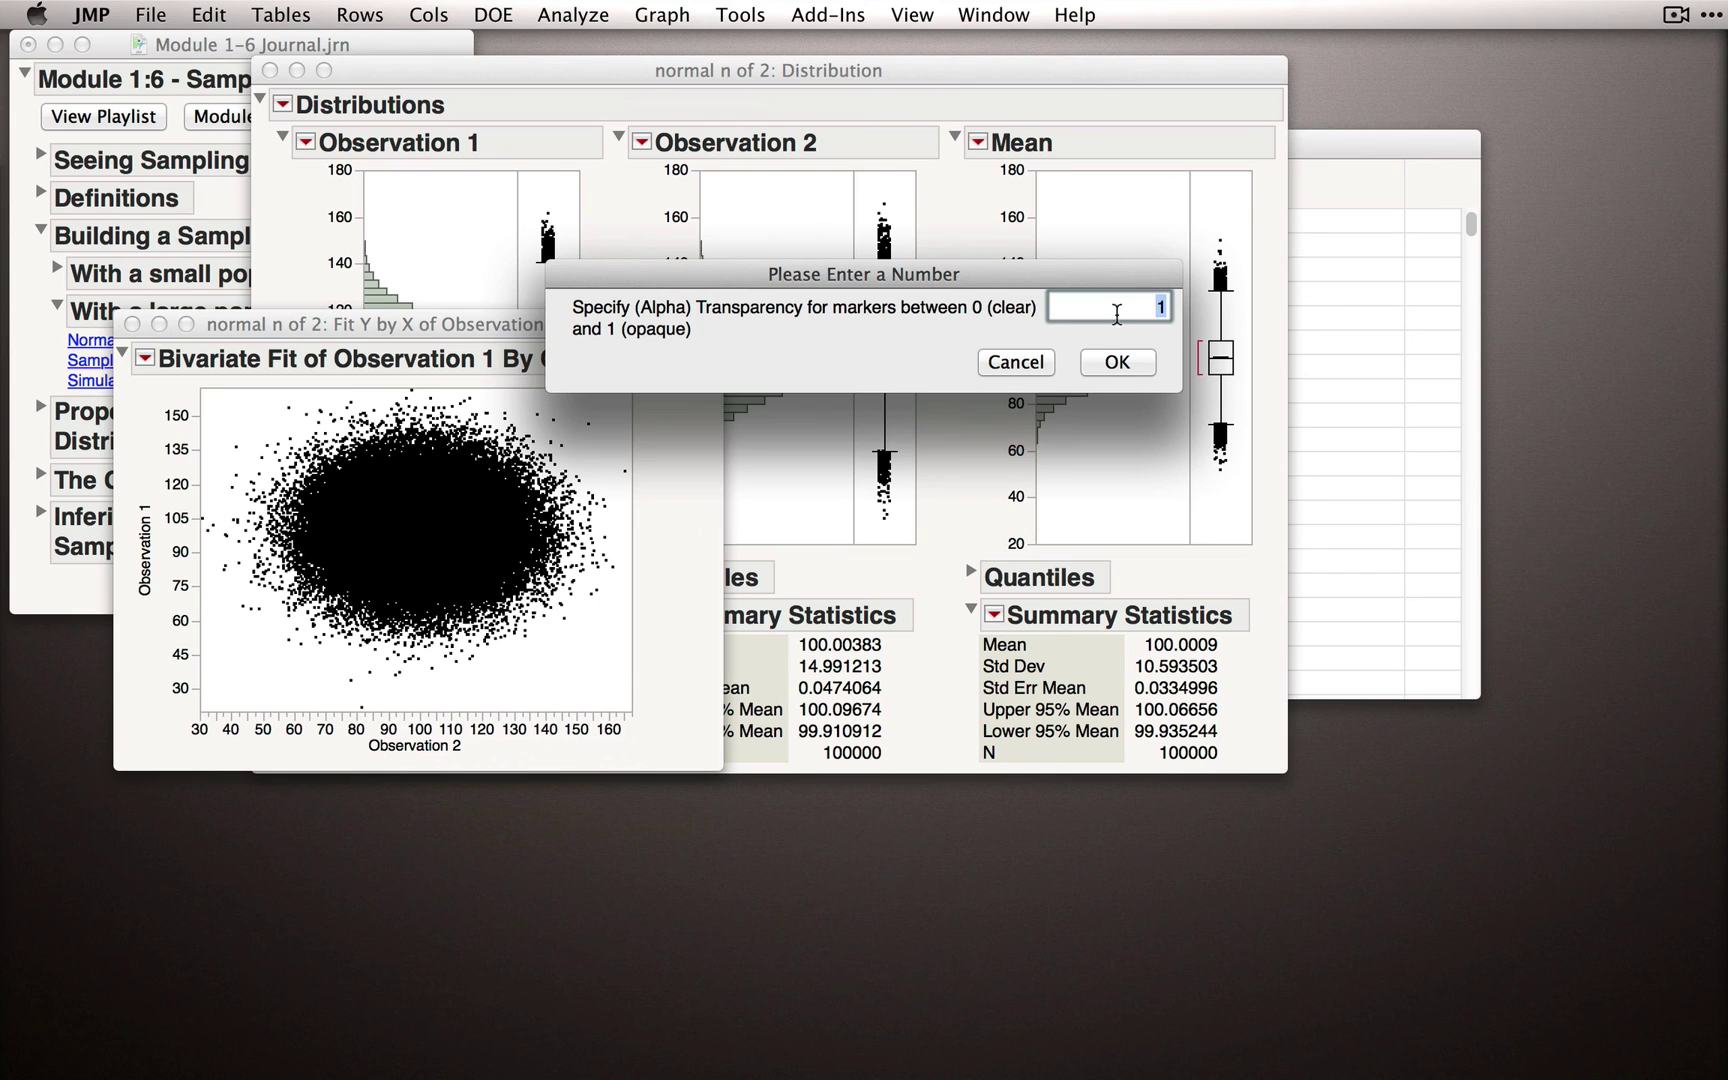
text(.25)
click(1110, 360)
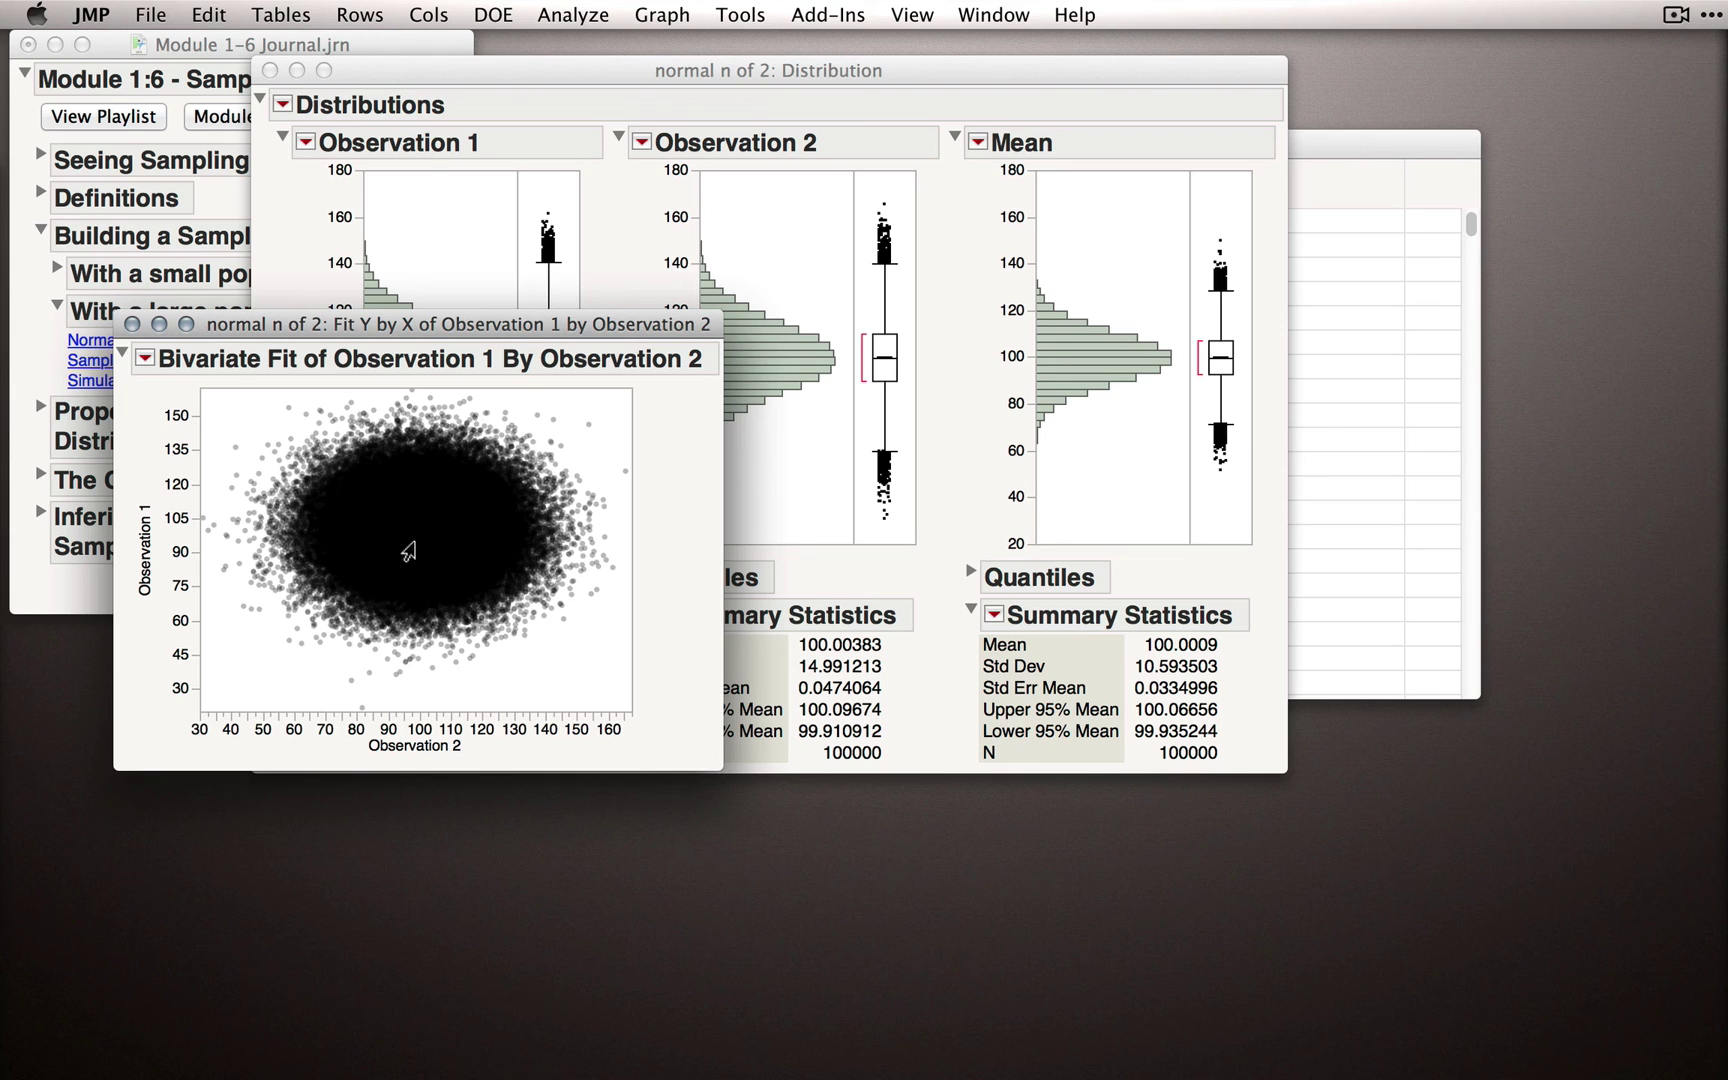
Step: Highlight a rectangle of points at the centre of the scatterplot to compare them in the linked histograms, and clear the selection
drag(373, 490, 468, 557)
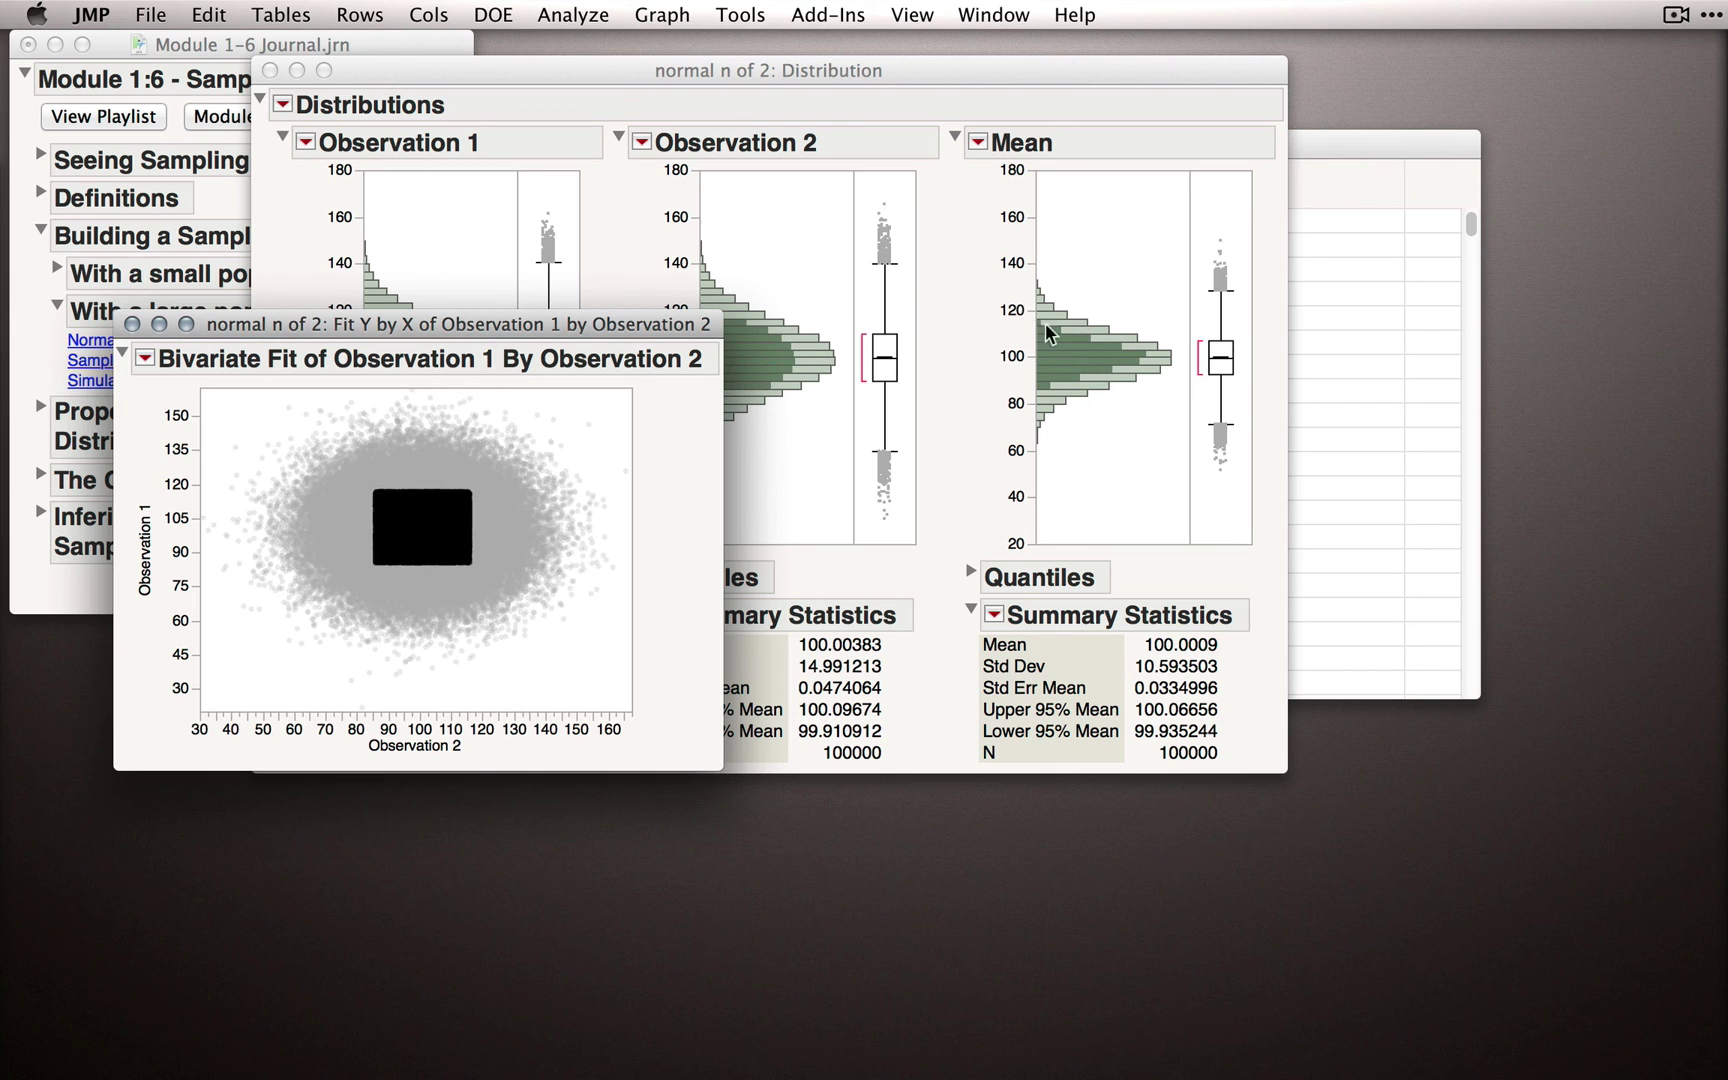
click(573, 661)
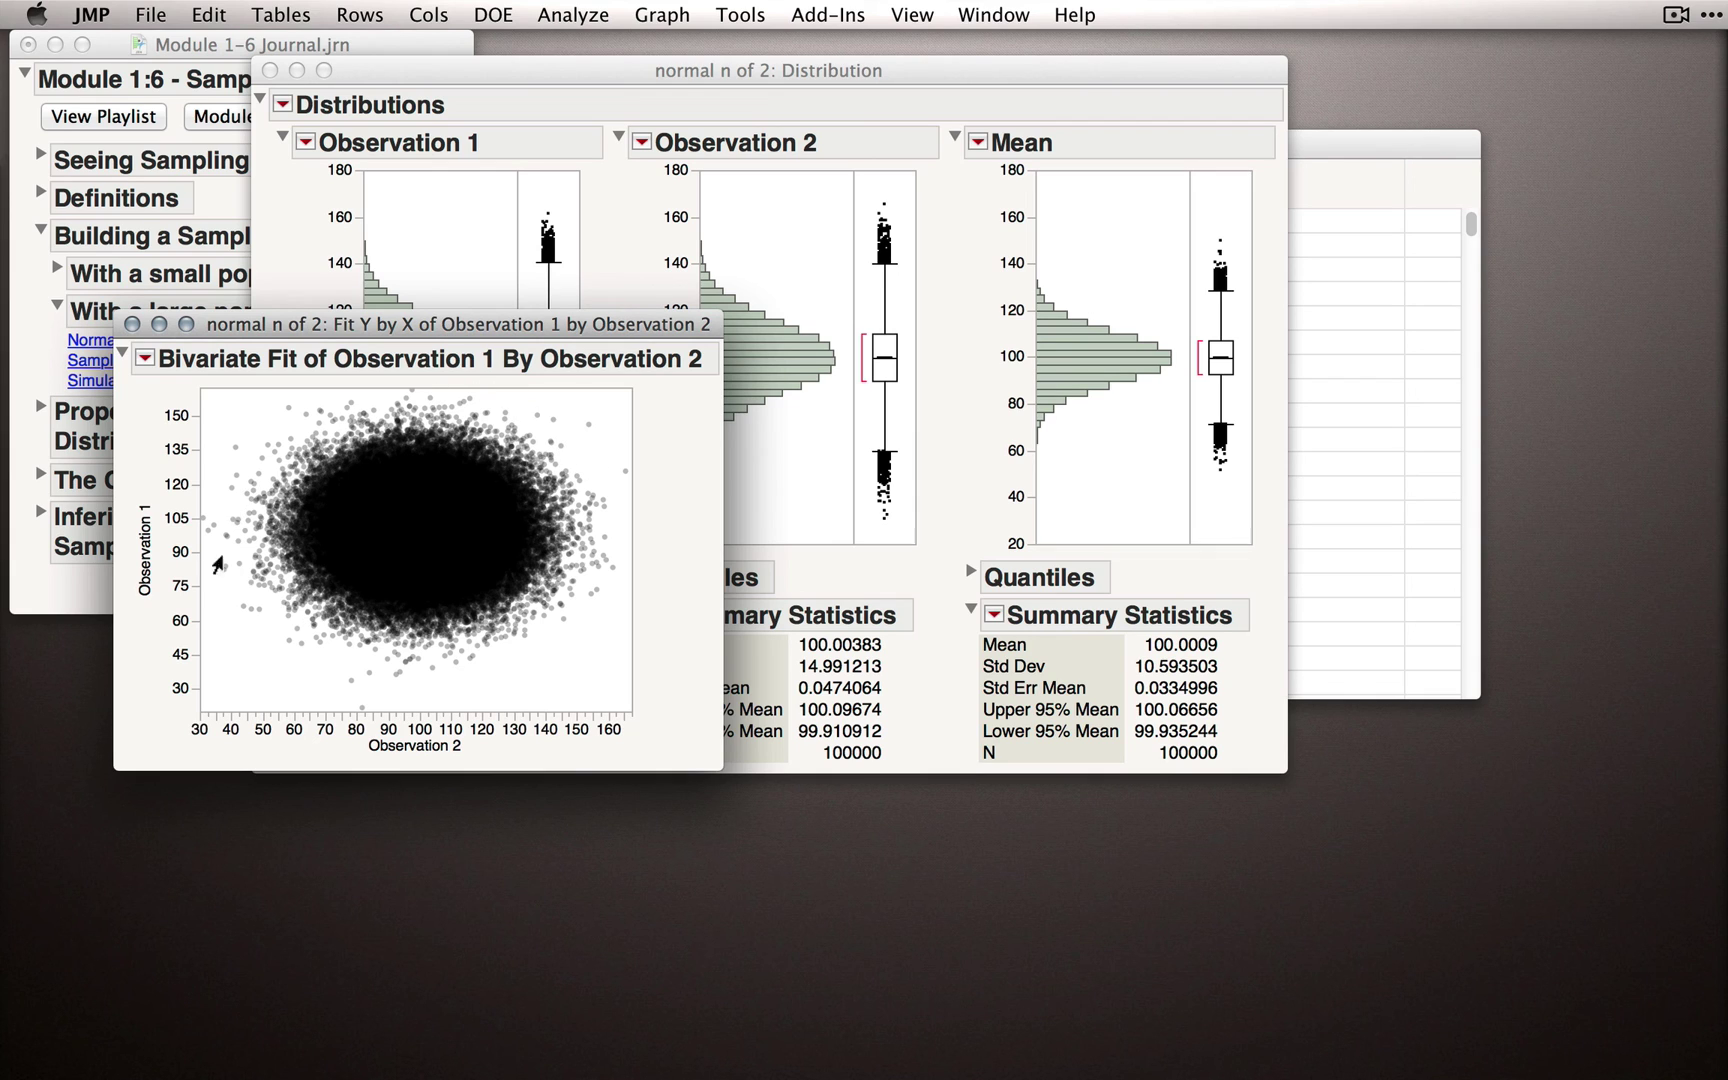
Step: Highlight the lower-tail bars of the Mean histogram and examine the matching samples in the bivariate scatterplot
click(1056, 455)
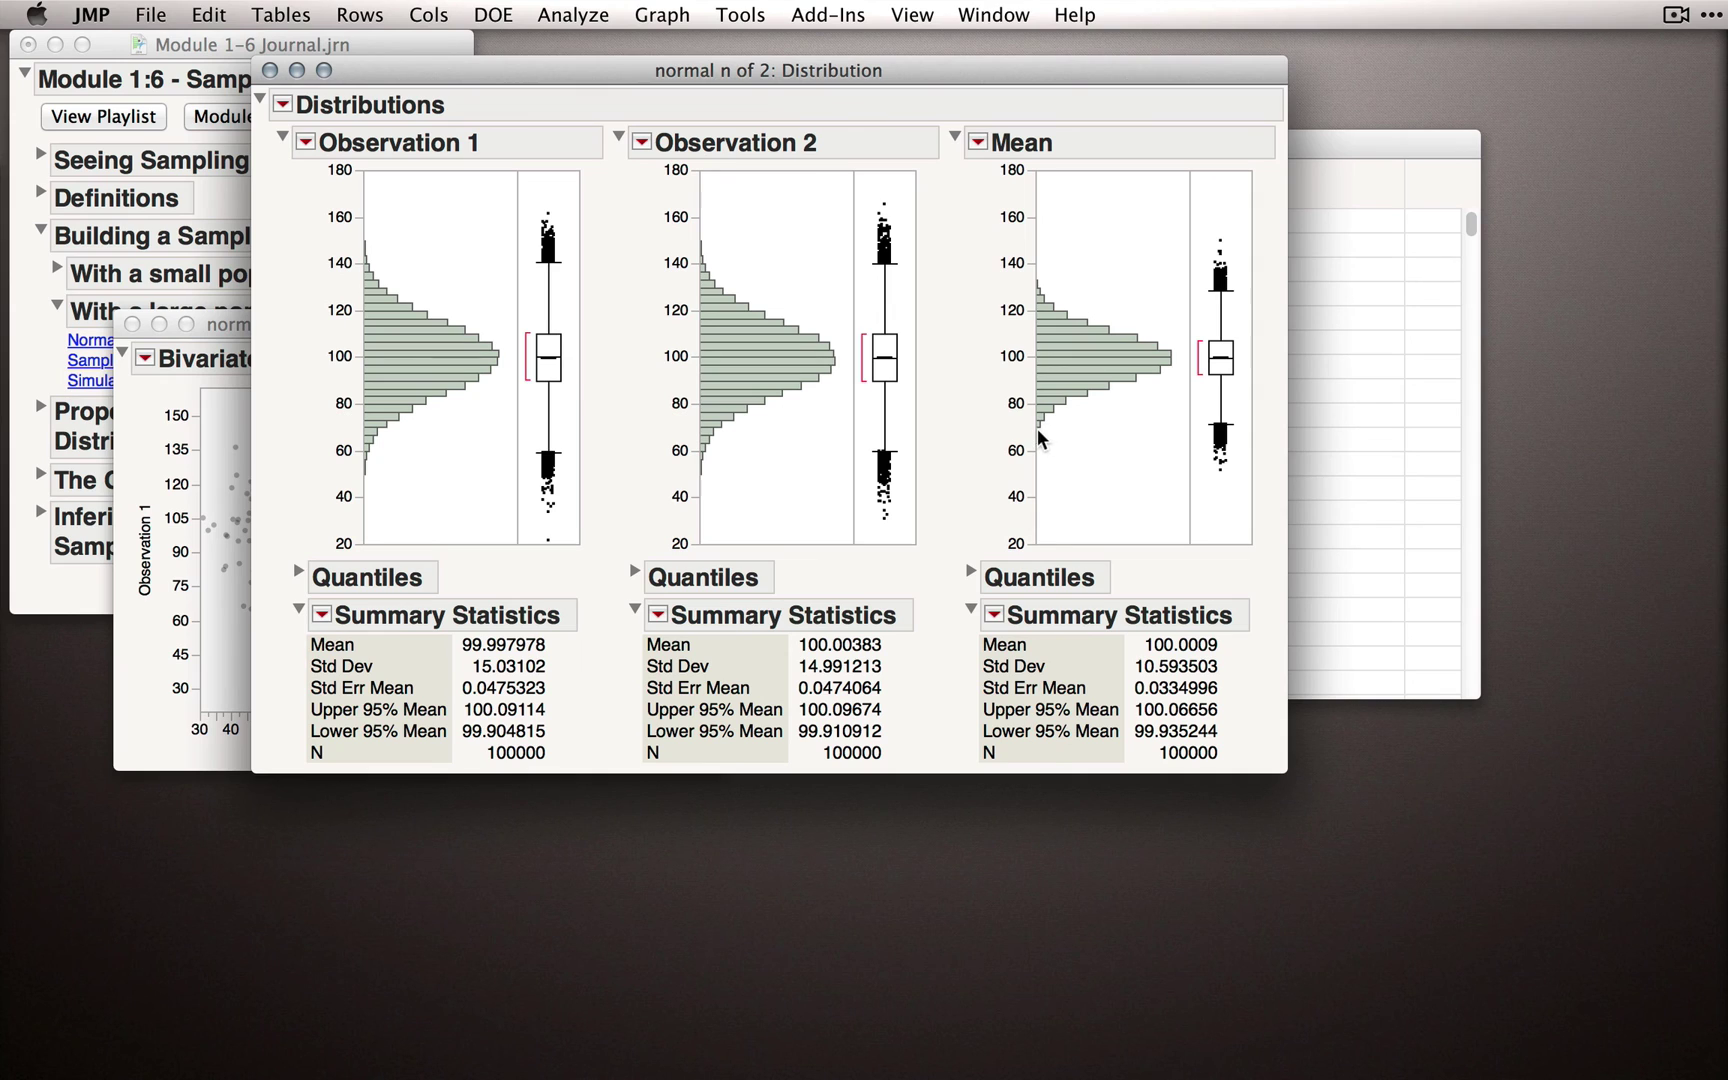
drag(1050, 466, 1034, 414)
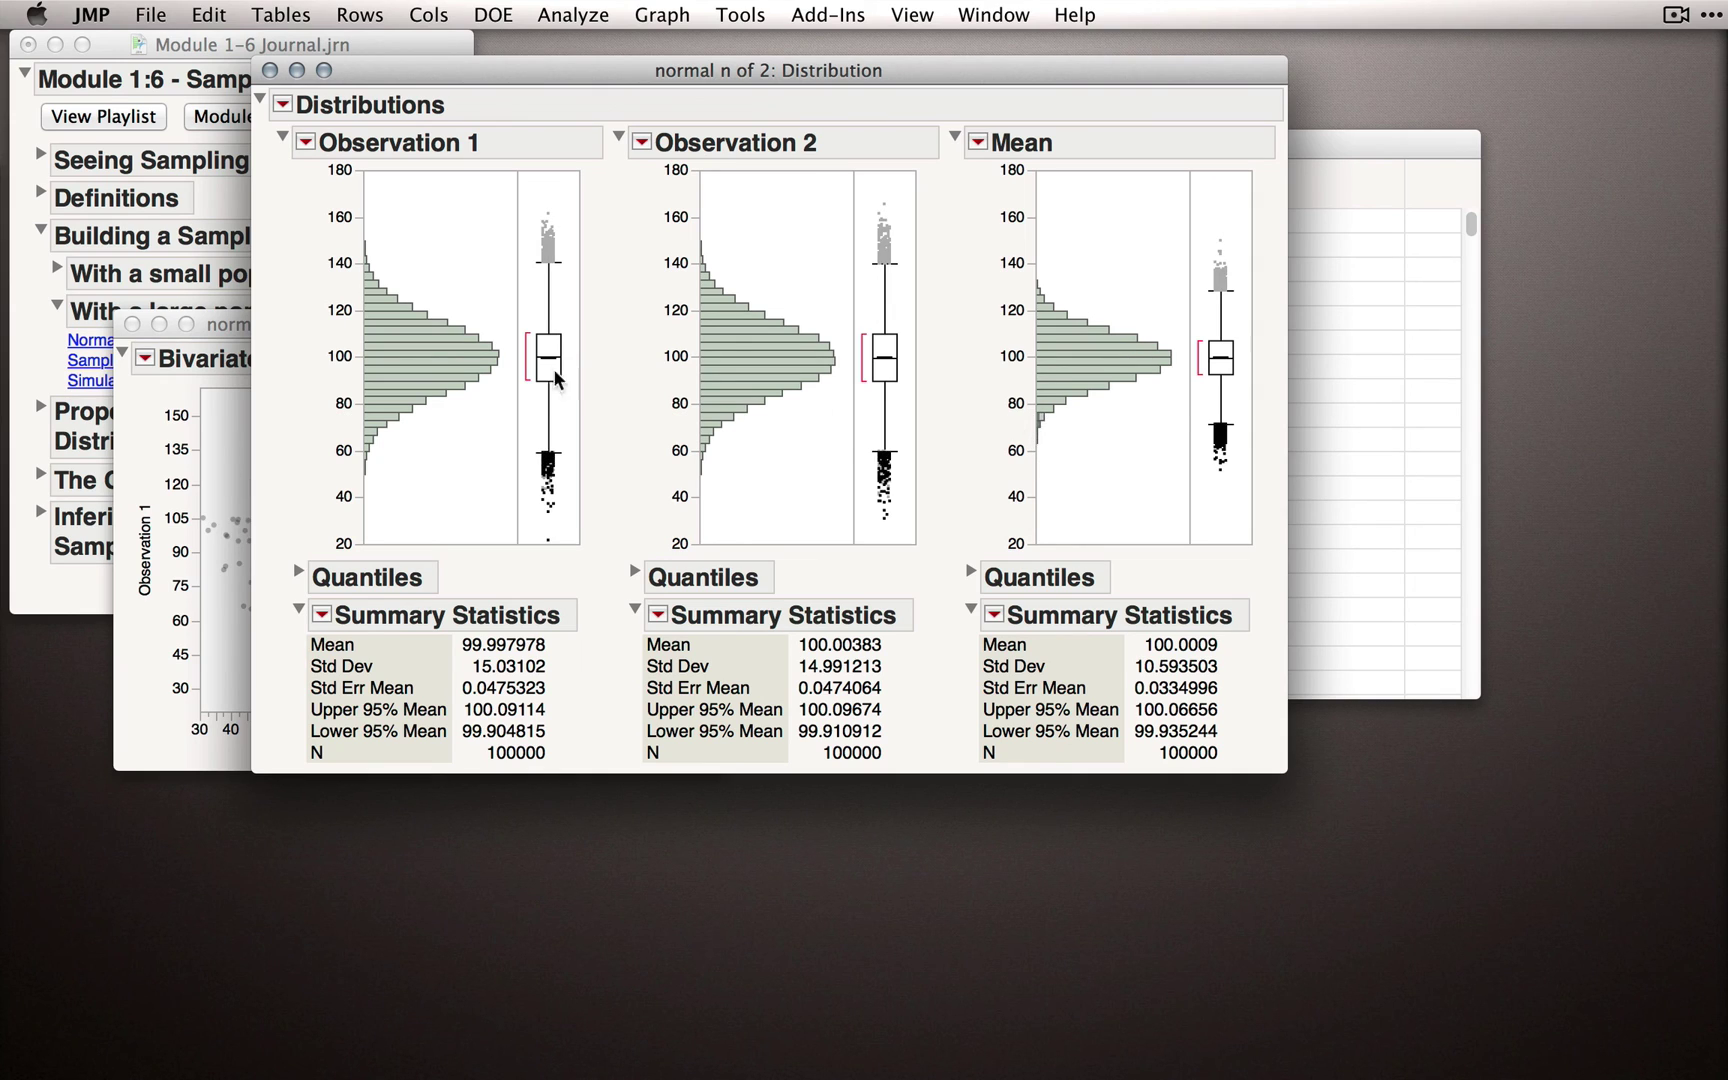
click(230, 325)
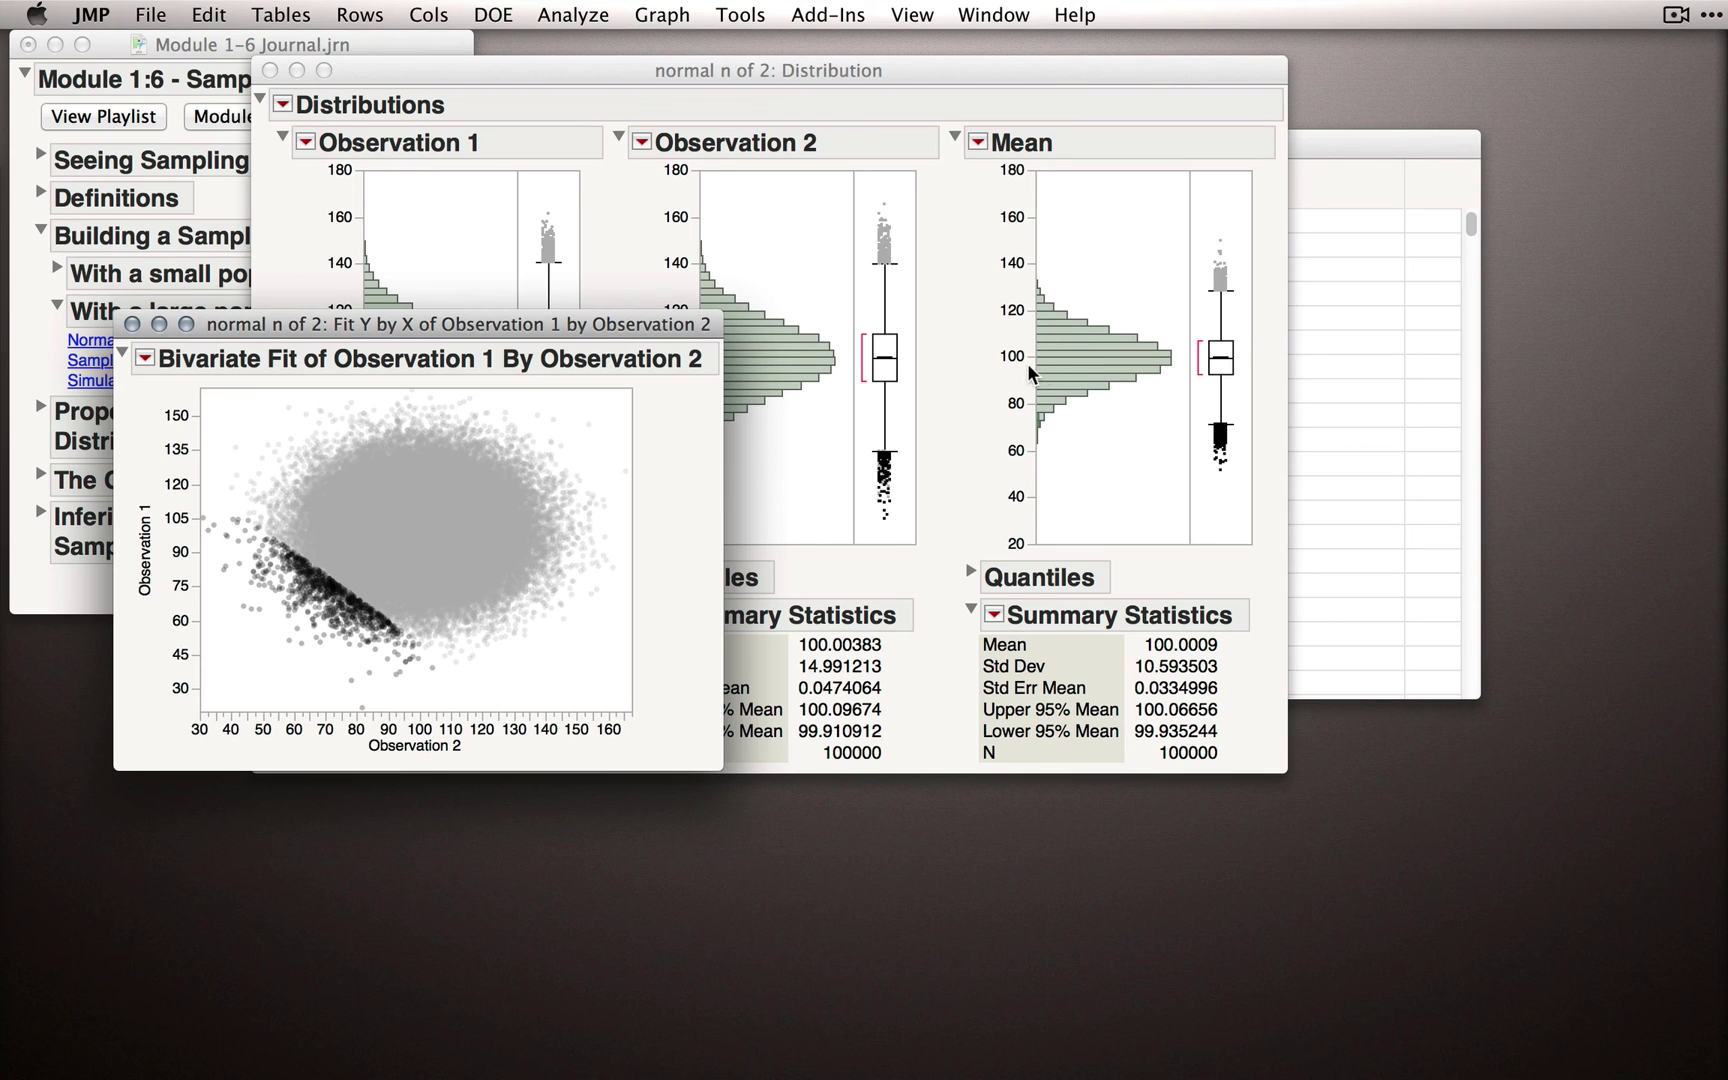
Step: Clear the row selection and add Nonpar Density contours to the bivariate fit of Observation 1 by Observation 2
click(545, 648)
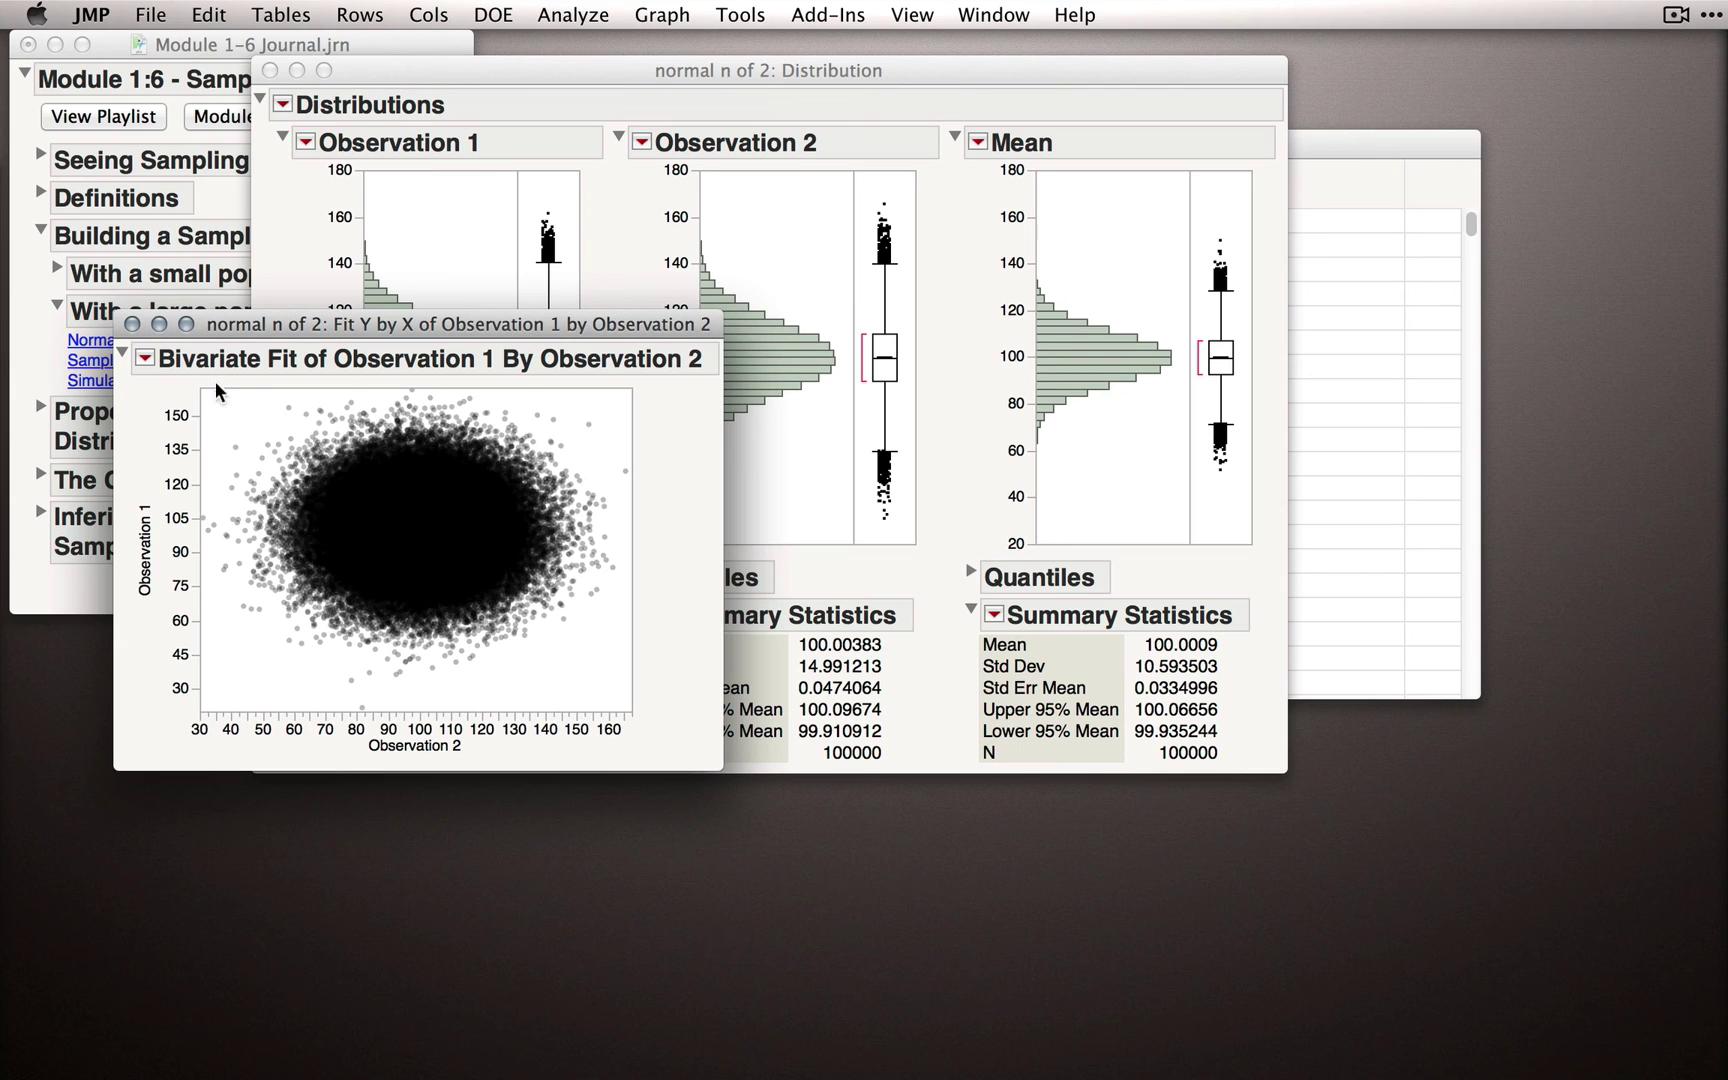
click(145, 358)
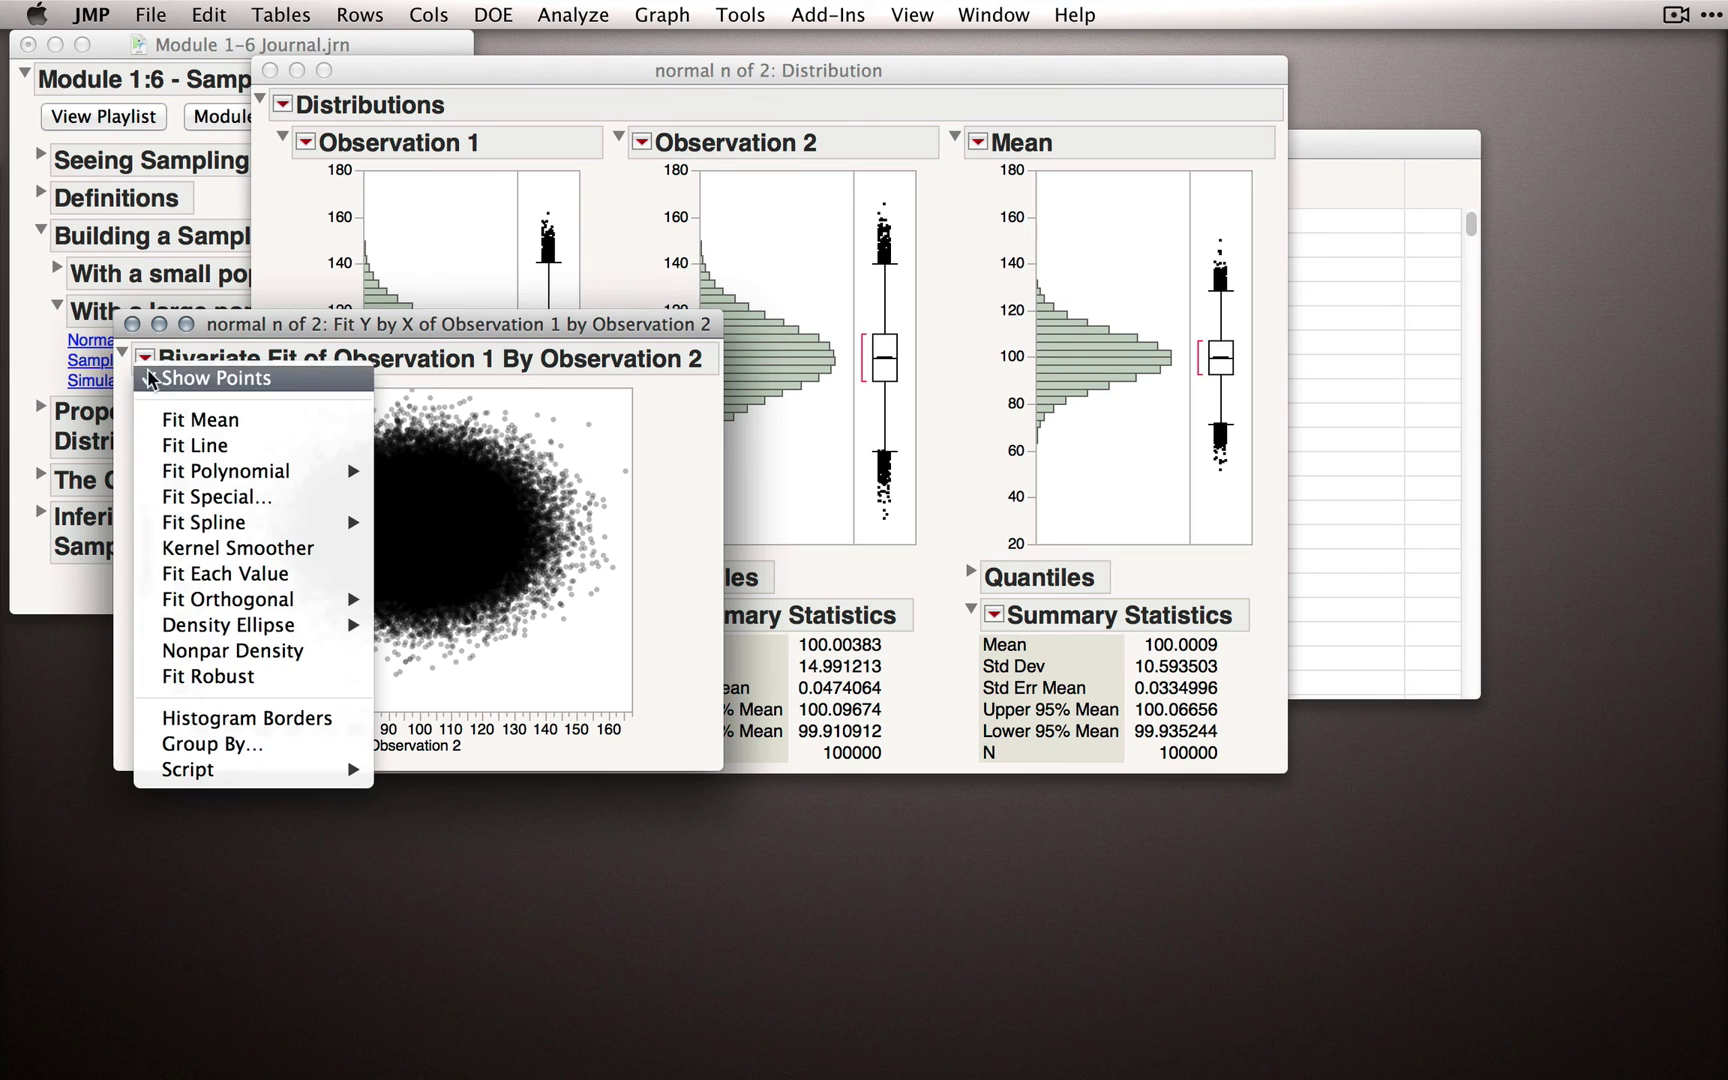
click(232, 650)
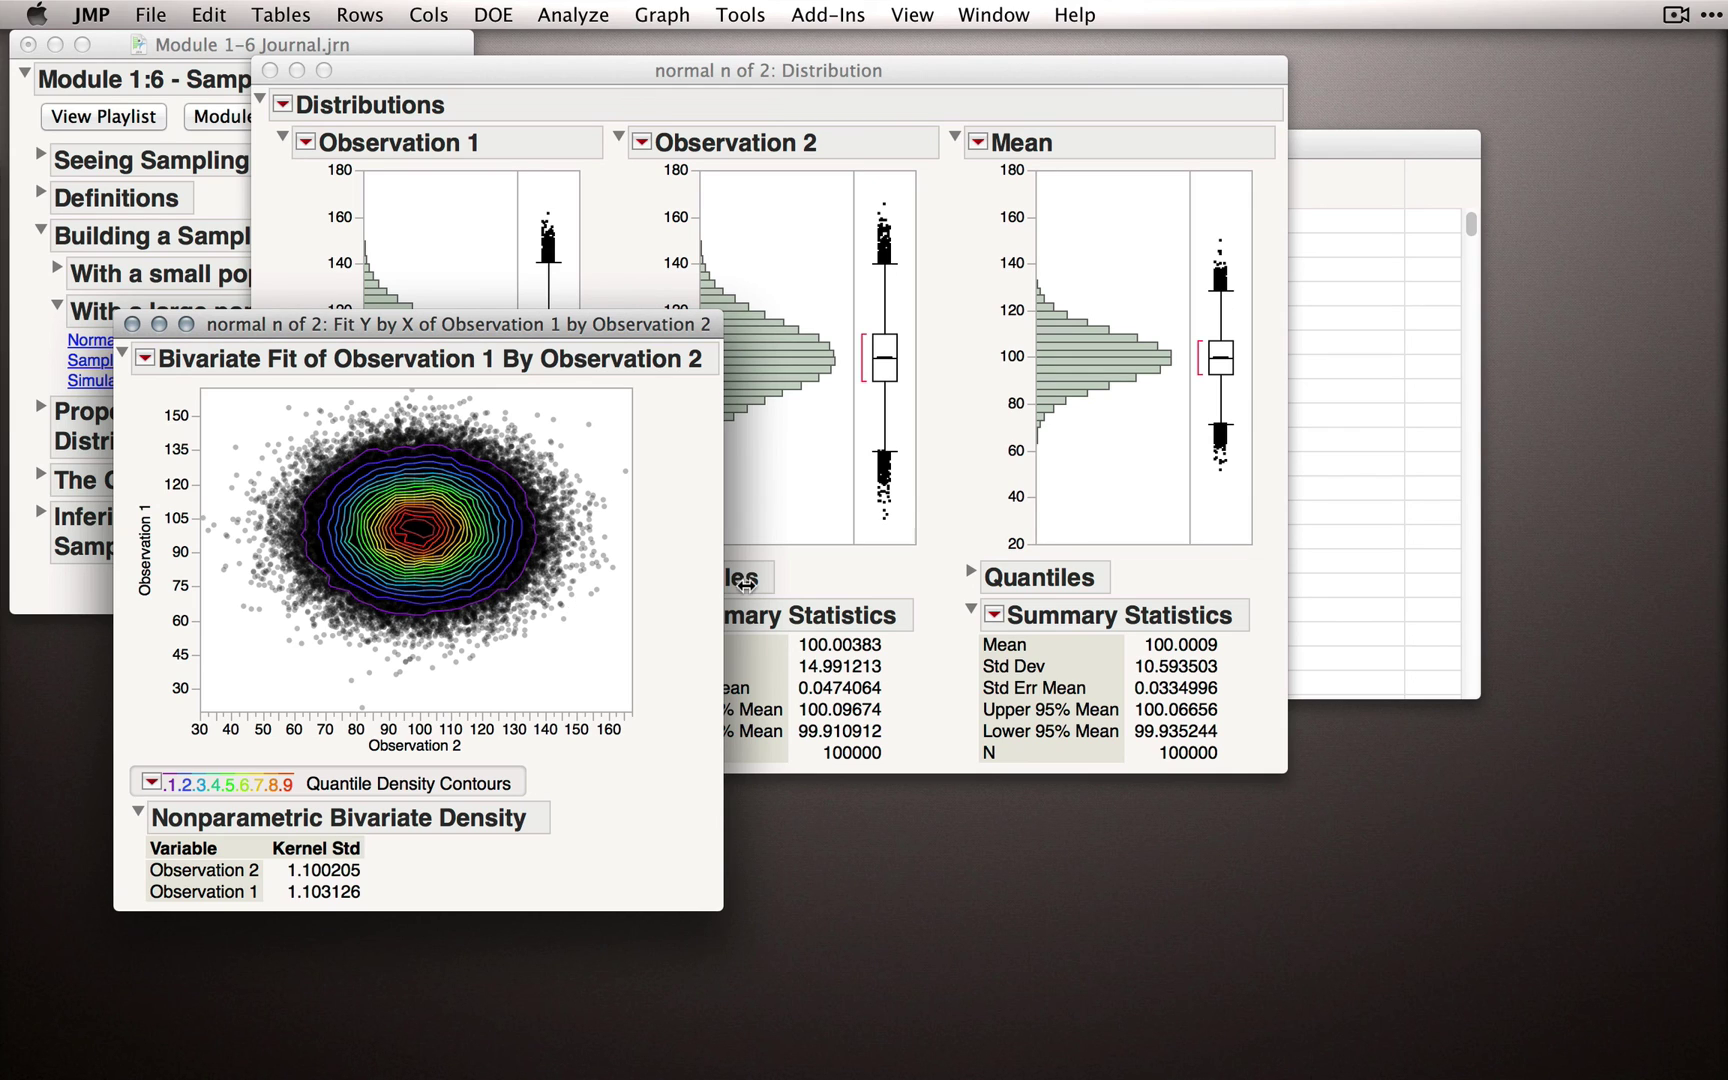
Step: Highlight lower-tail bars of the Mean histogram and examine where those samples lie relative to the scatterplot's density contours
click(1048, 433)
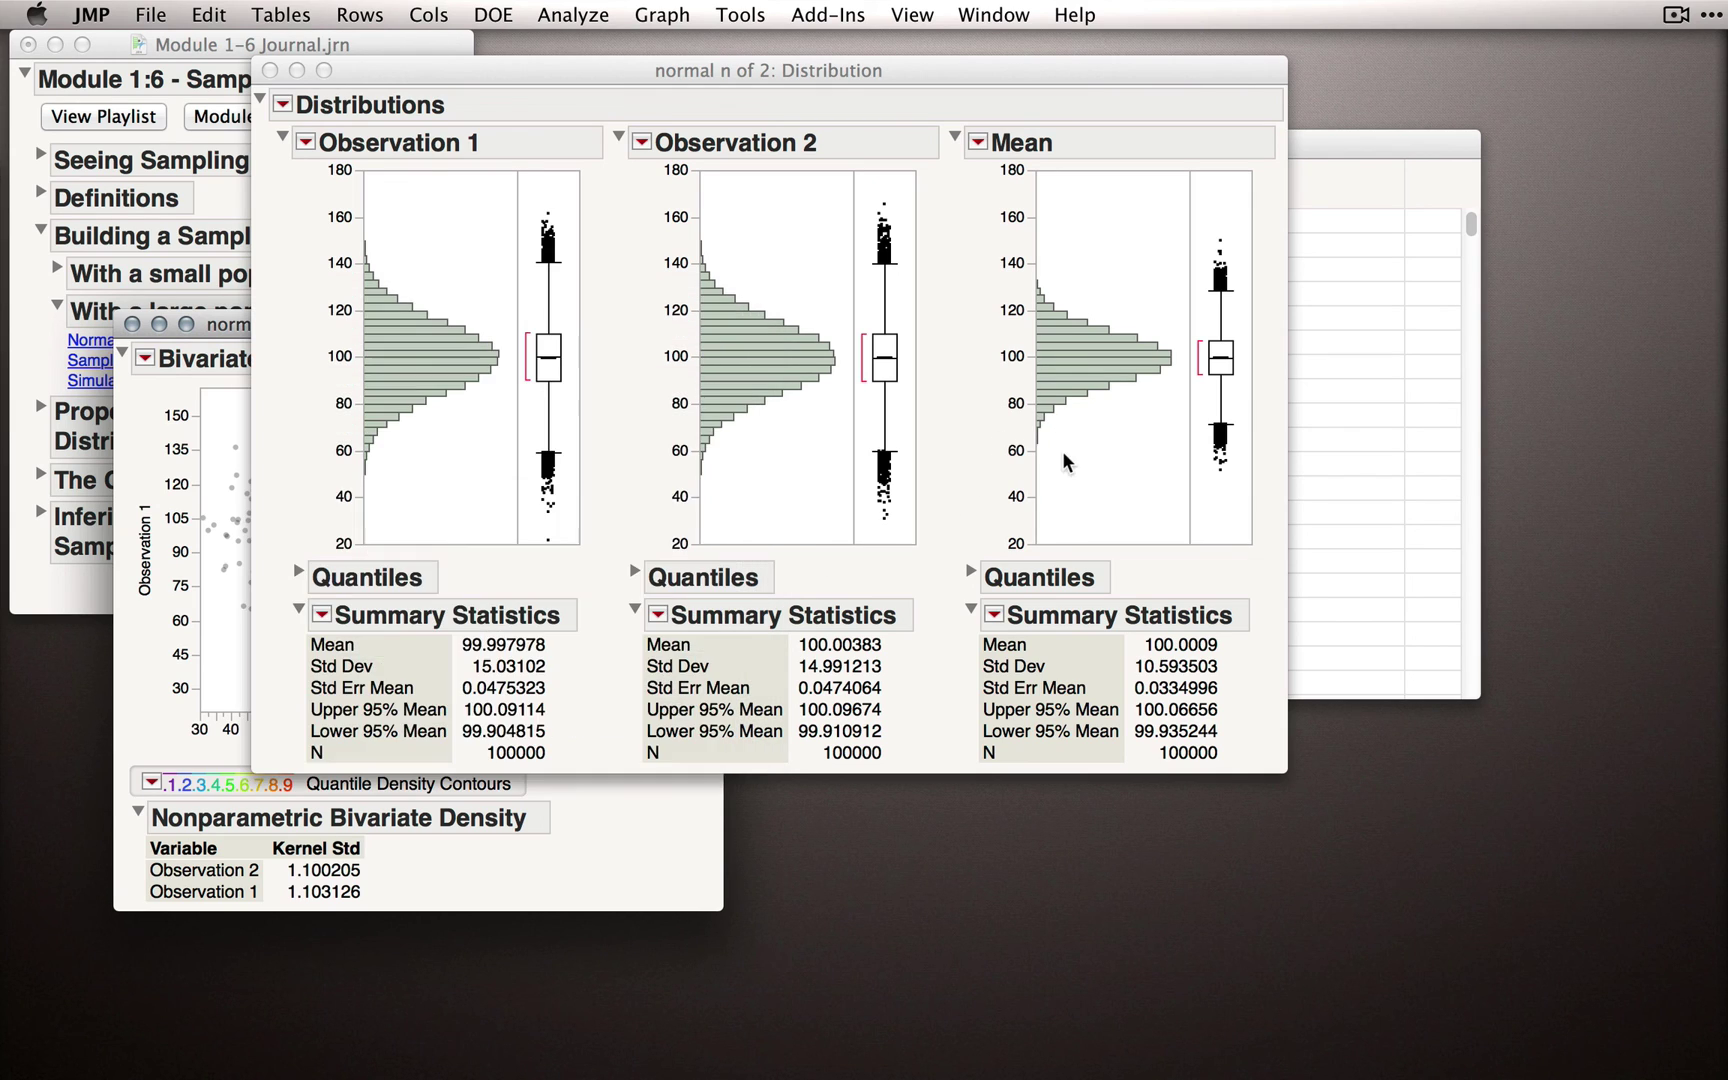
click(1036, 421)
click(1036, 415)
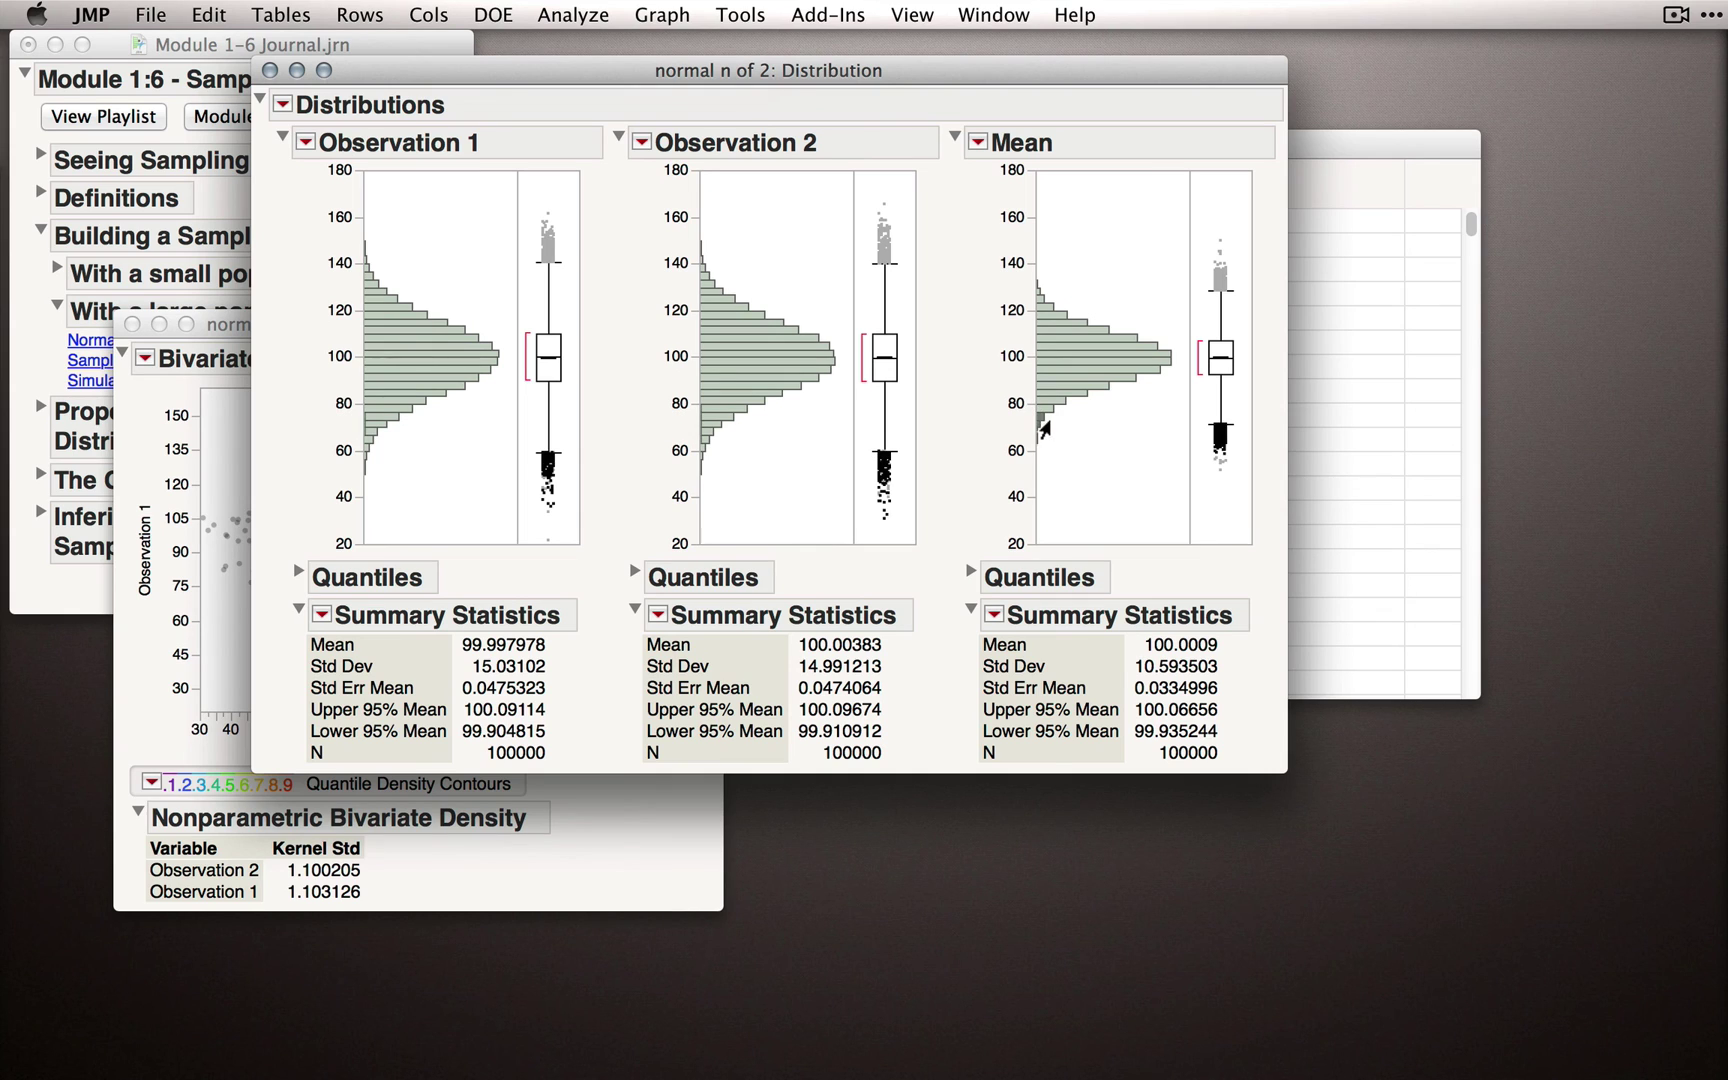
click(222, 328)
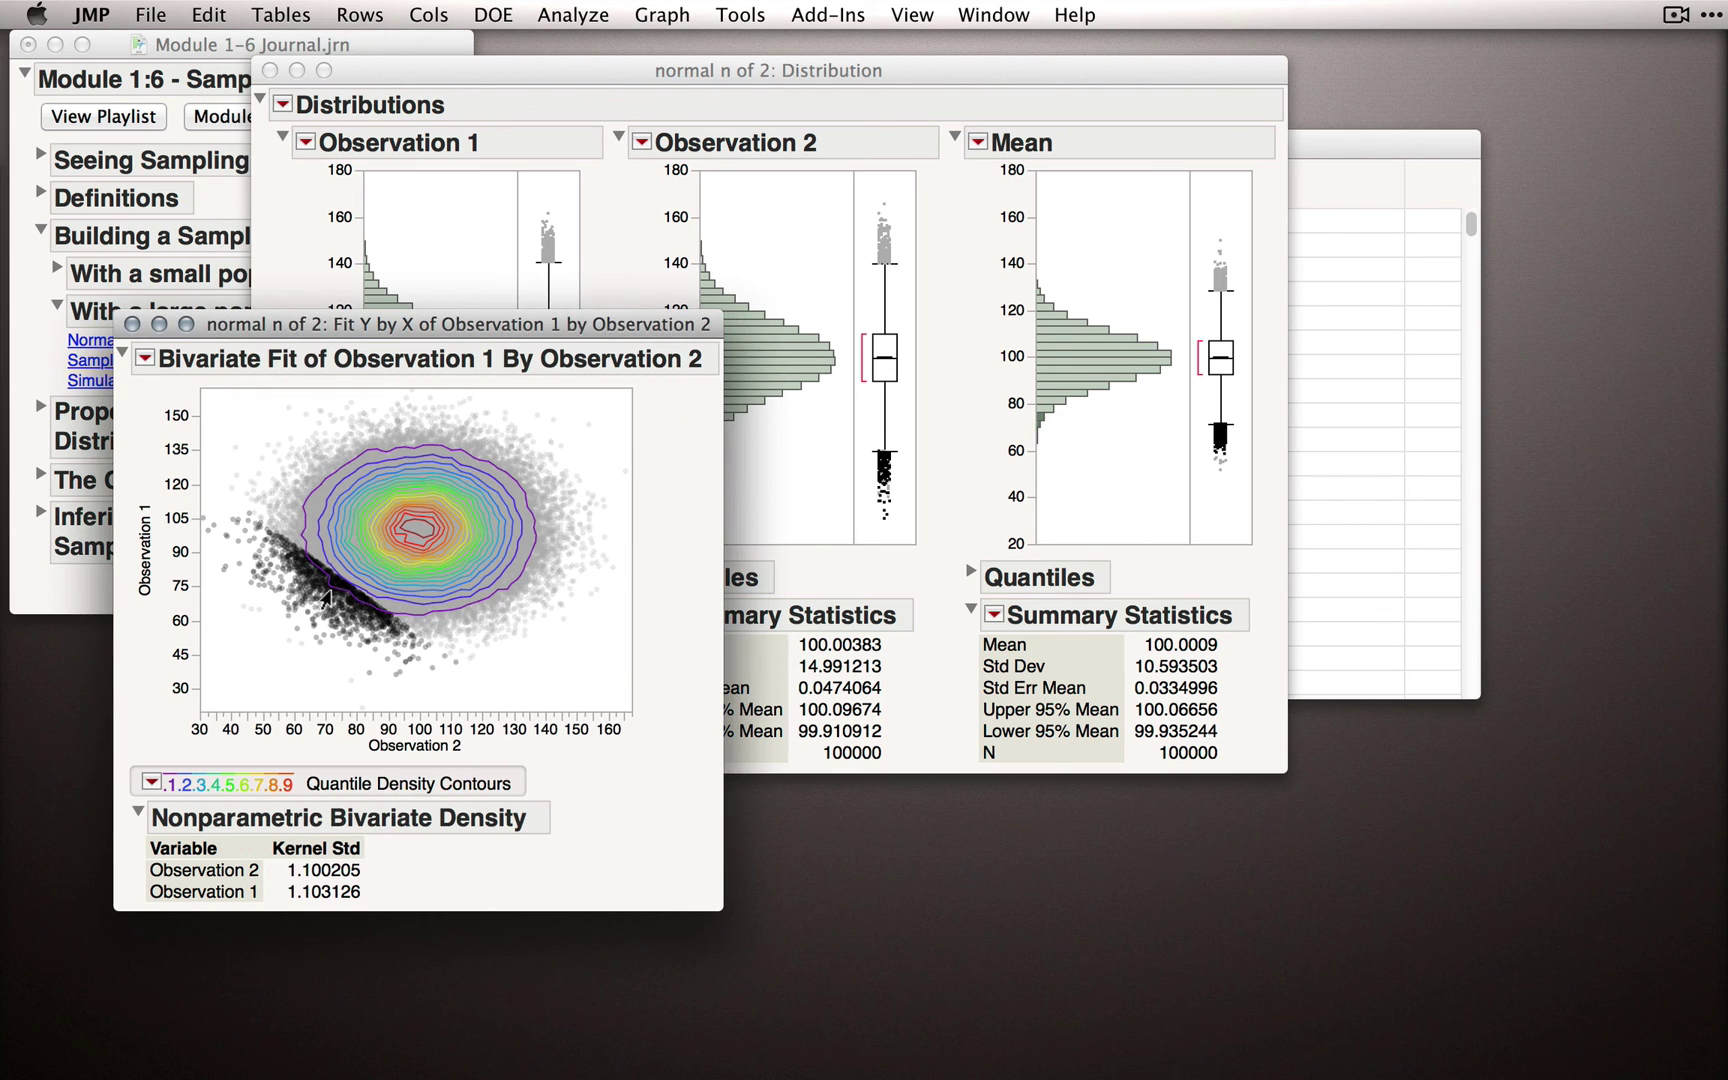
mouse_move(391, 622)
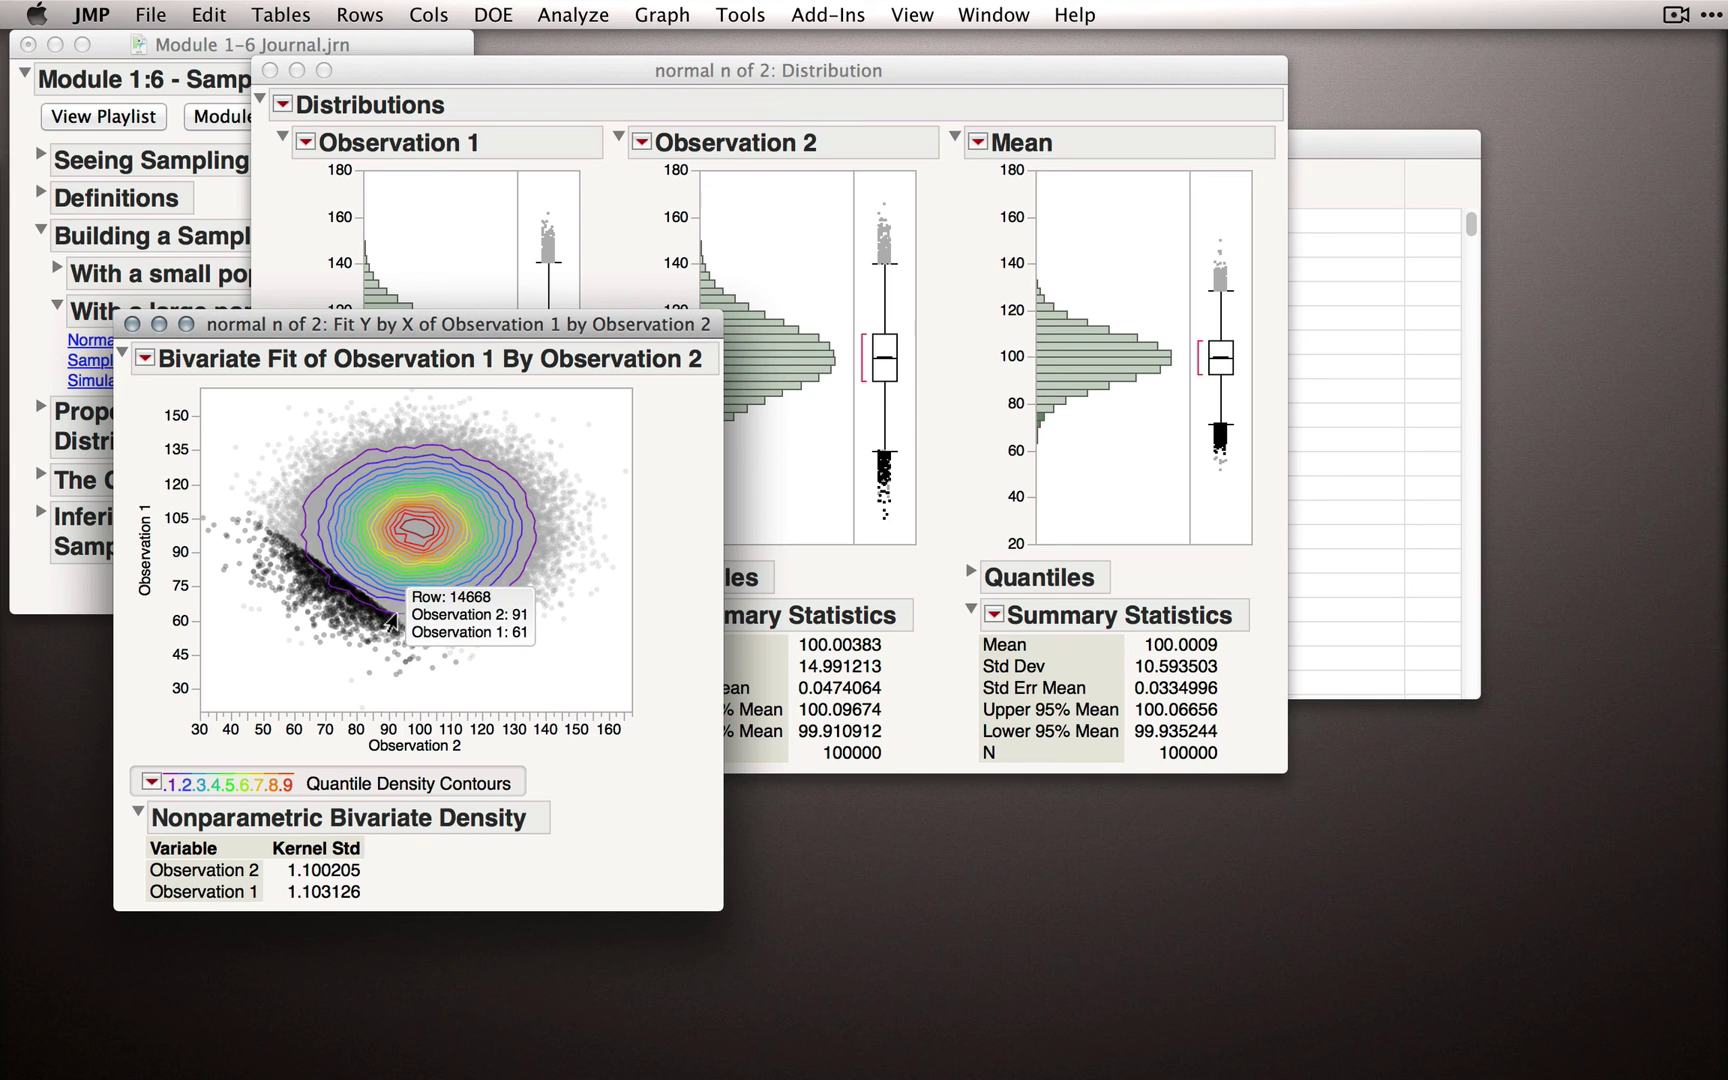
Step: Save the density grid of the quantile density contours to a new data table and move that table clear of the reports
click(153, 786)
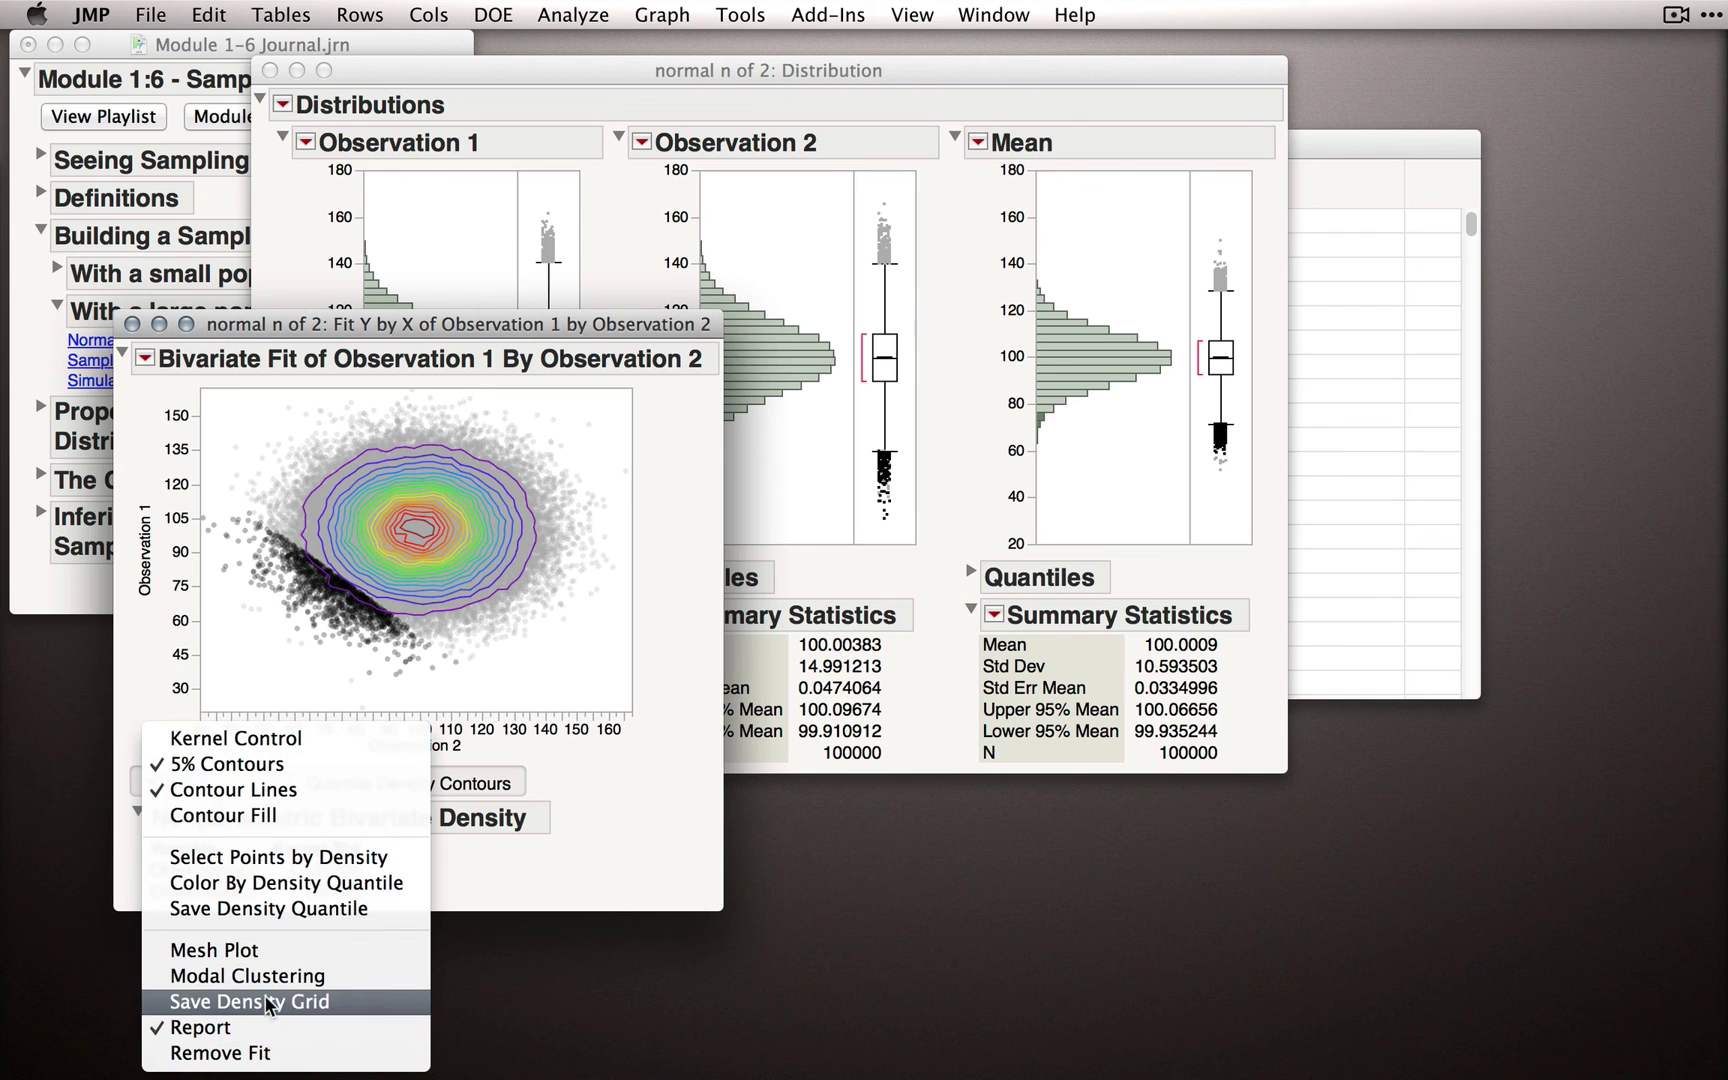
click(269, 1000)
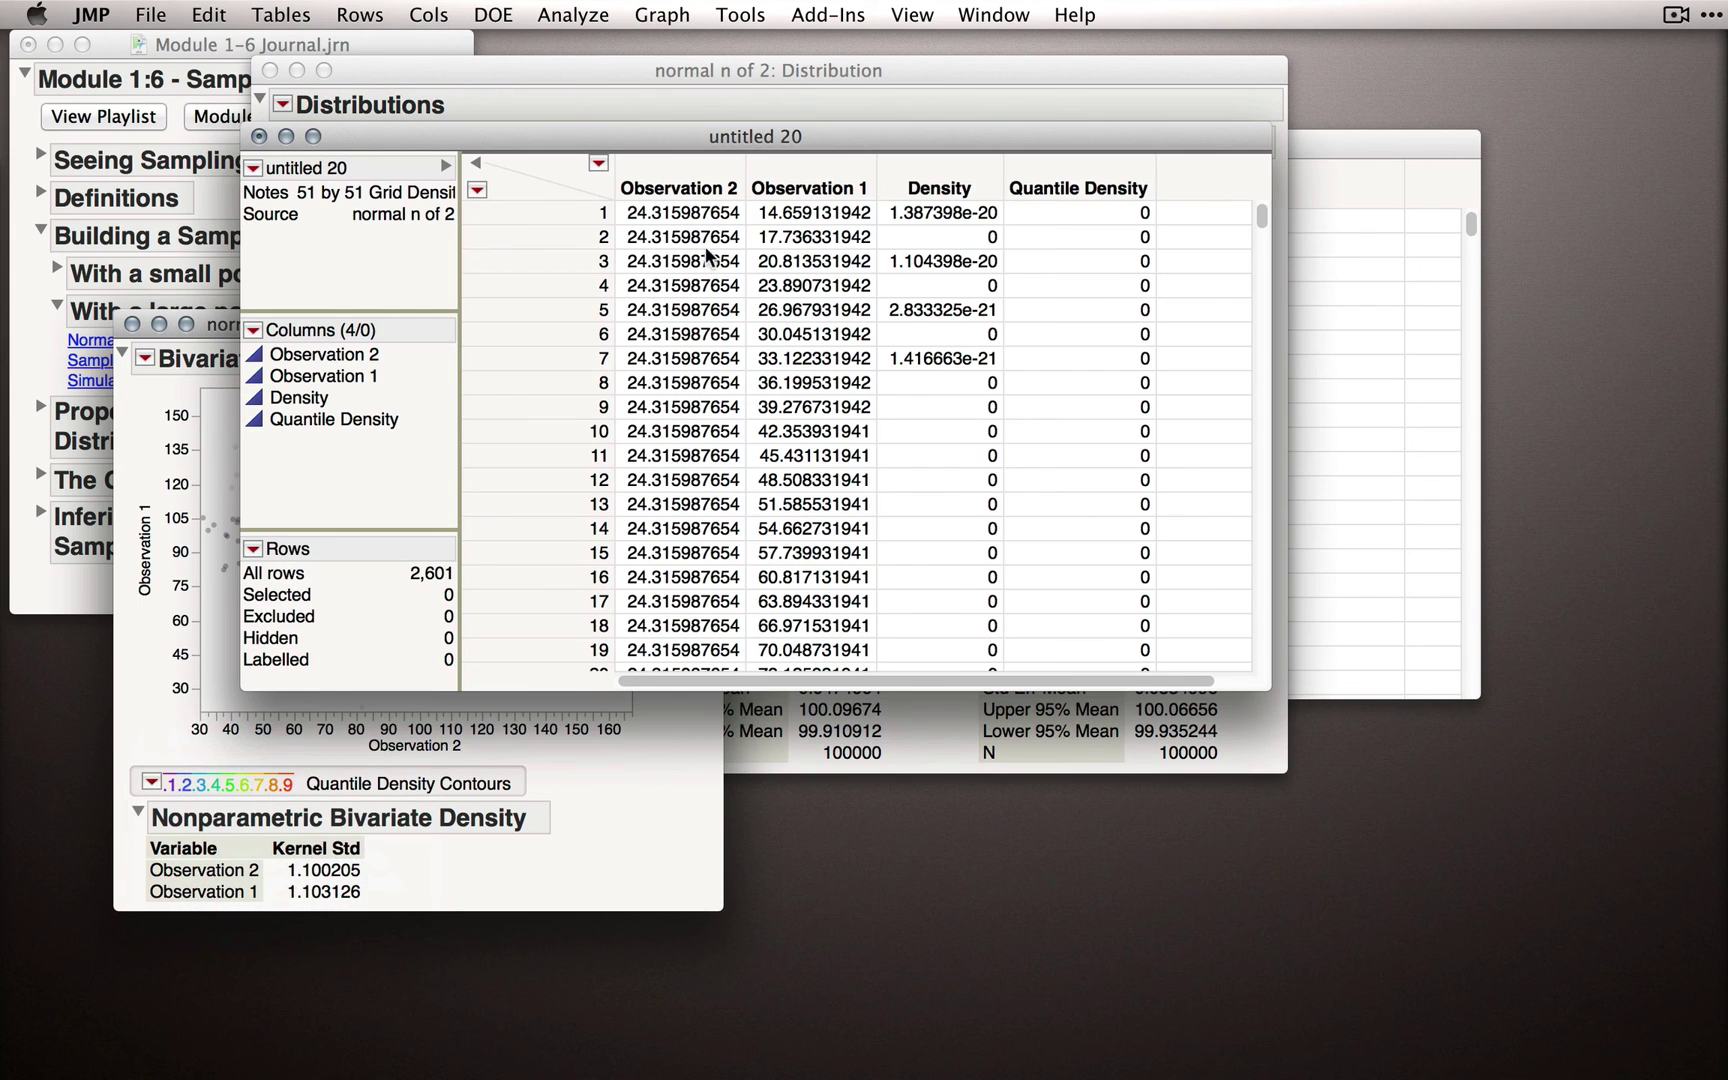
drag(677, 155, 673, 424)
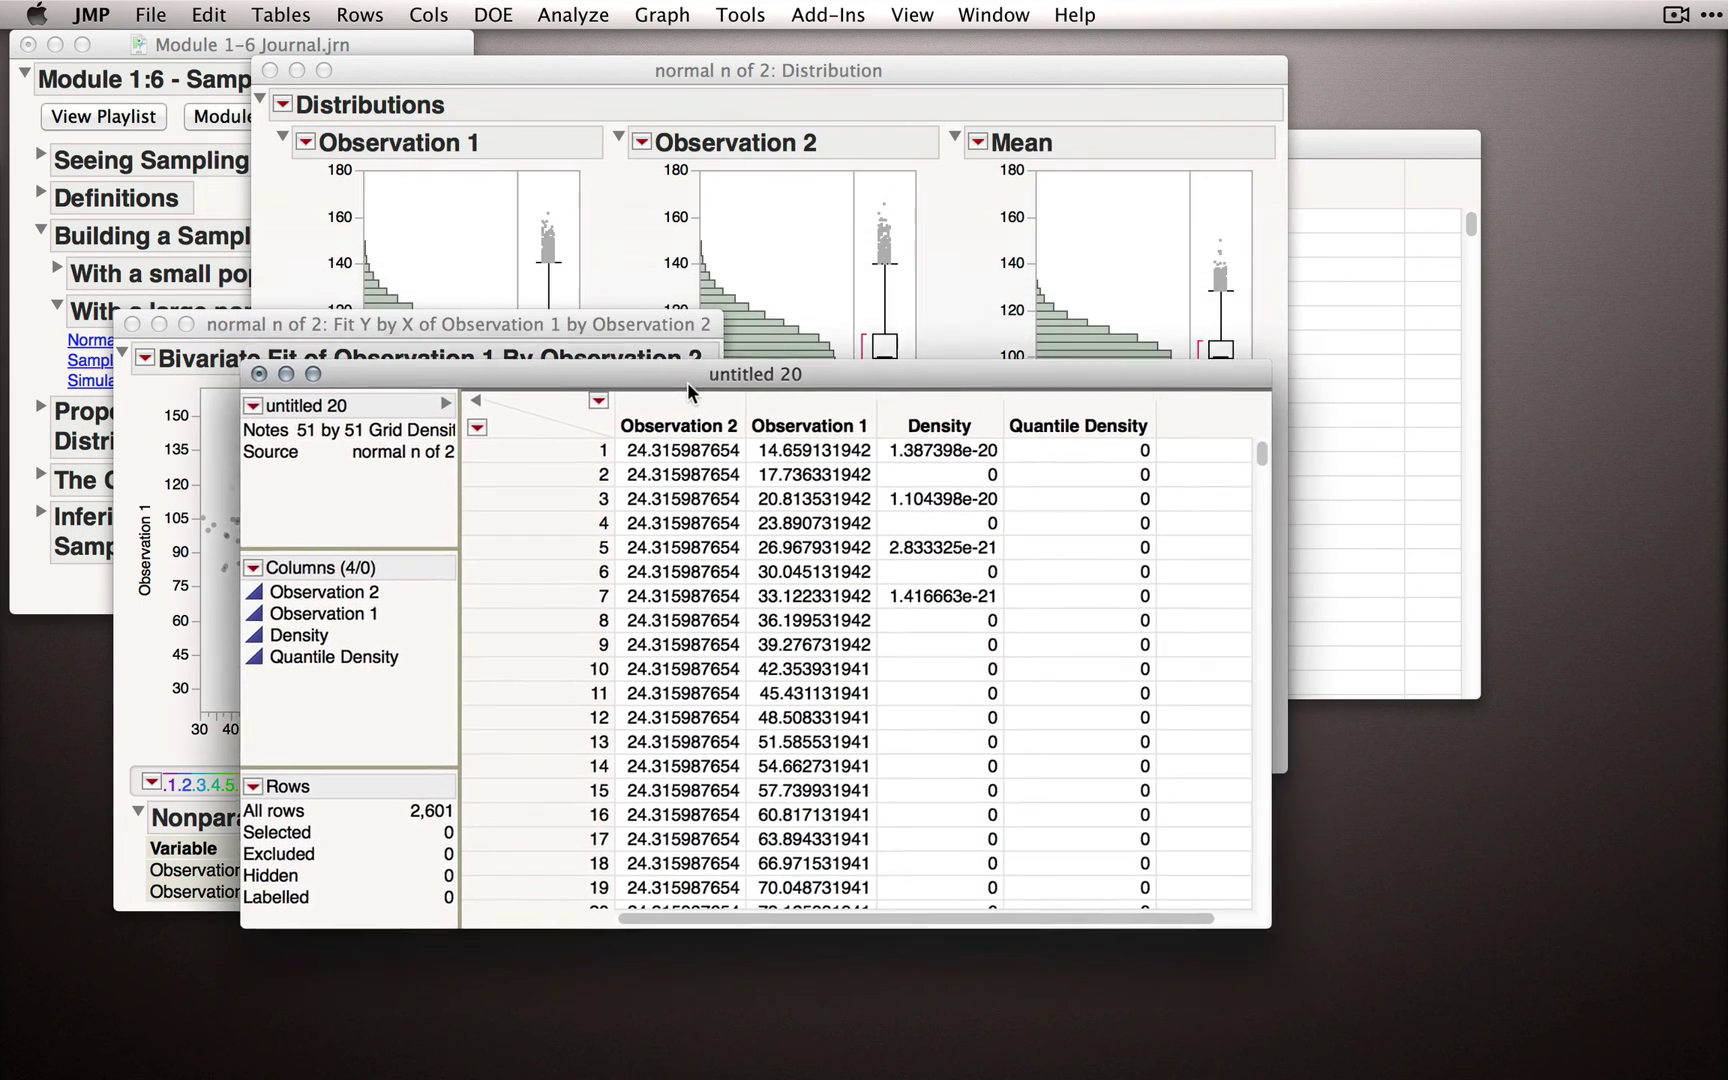
Step: Create a Surface Plot of Observation 2, Observation 1 and Density from the grid table, with Observation 1 as the Y variable
click(641, 16)
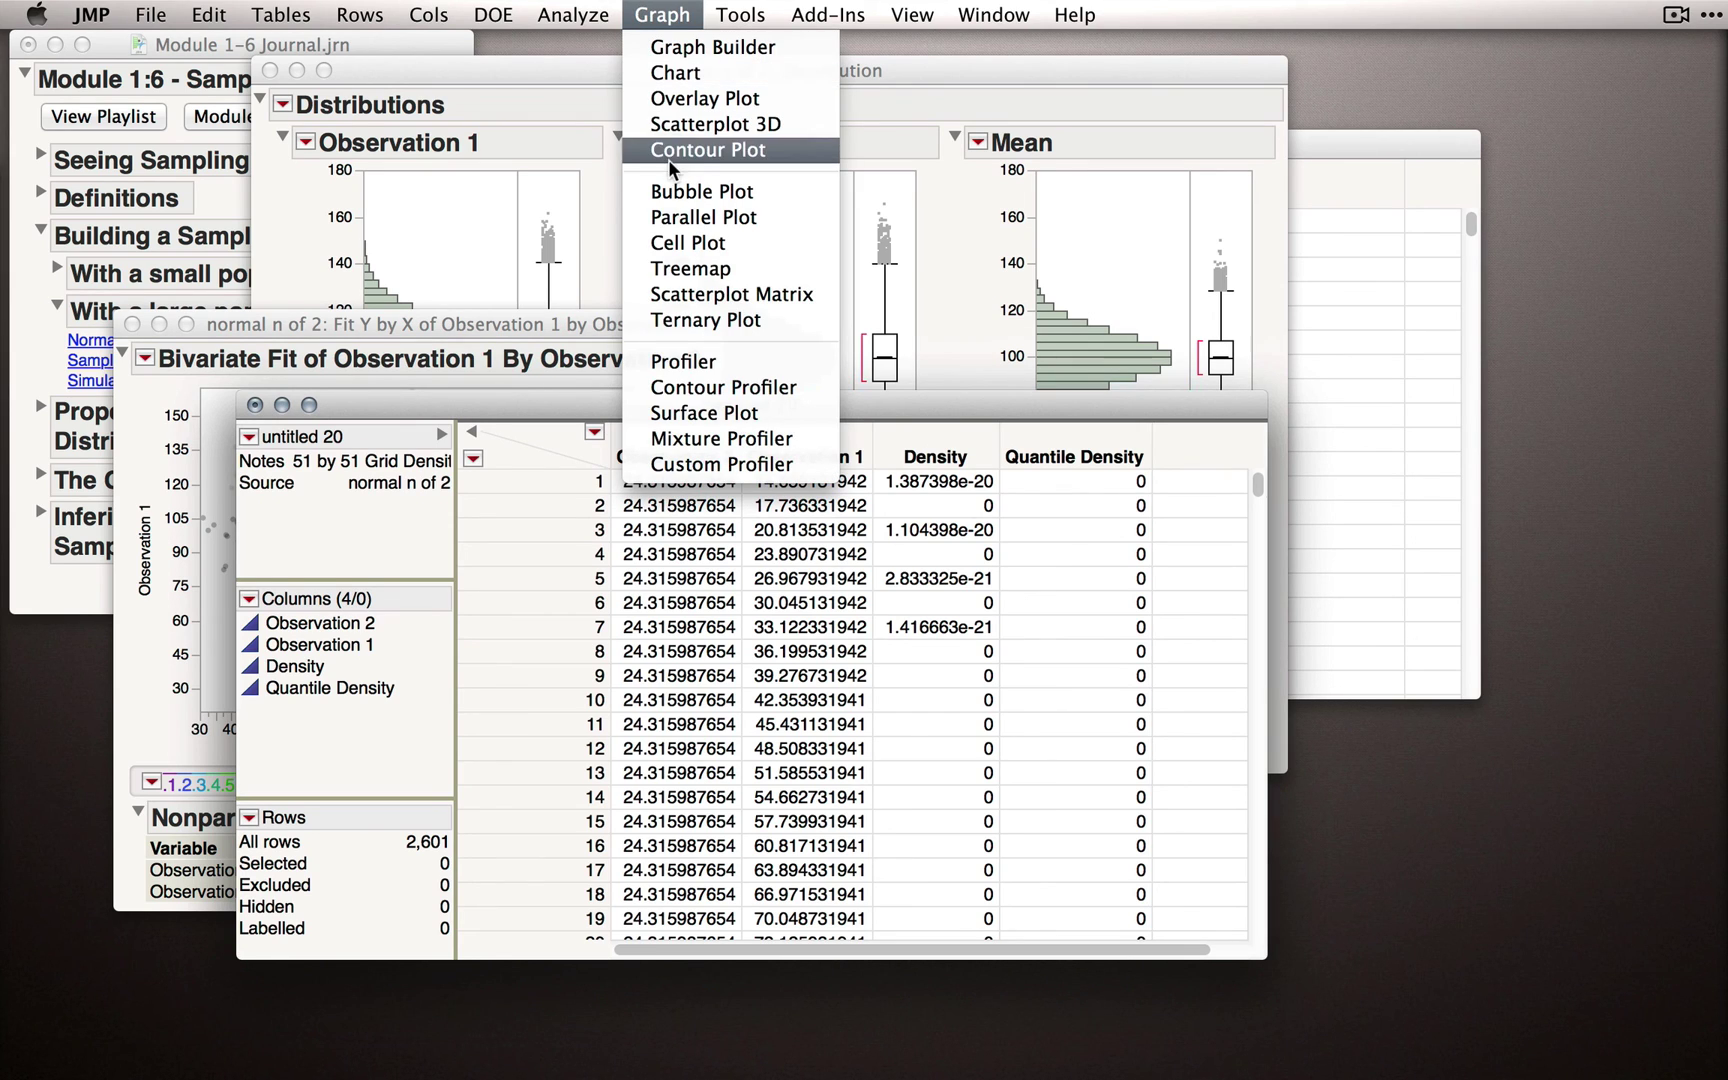
click(712, 412)
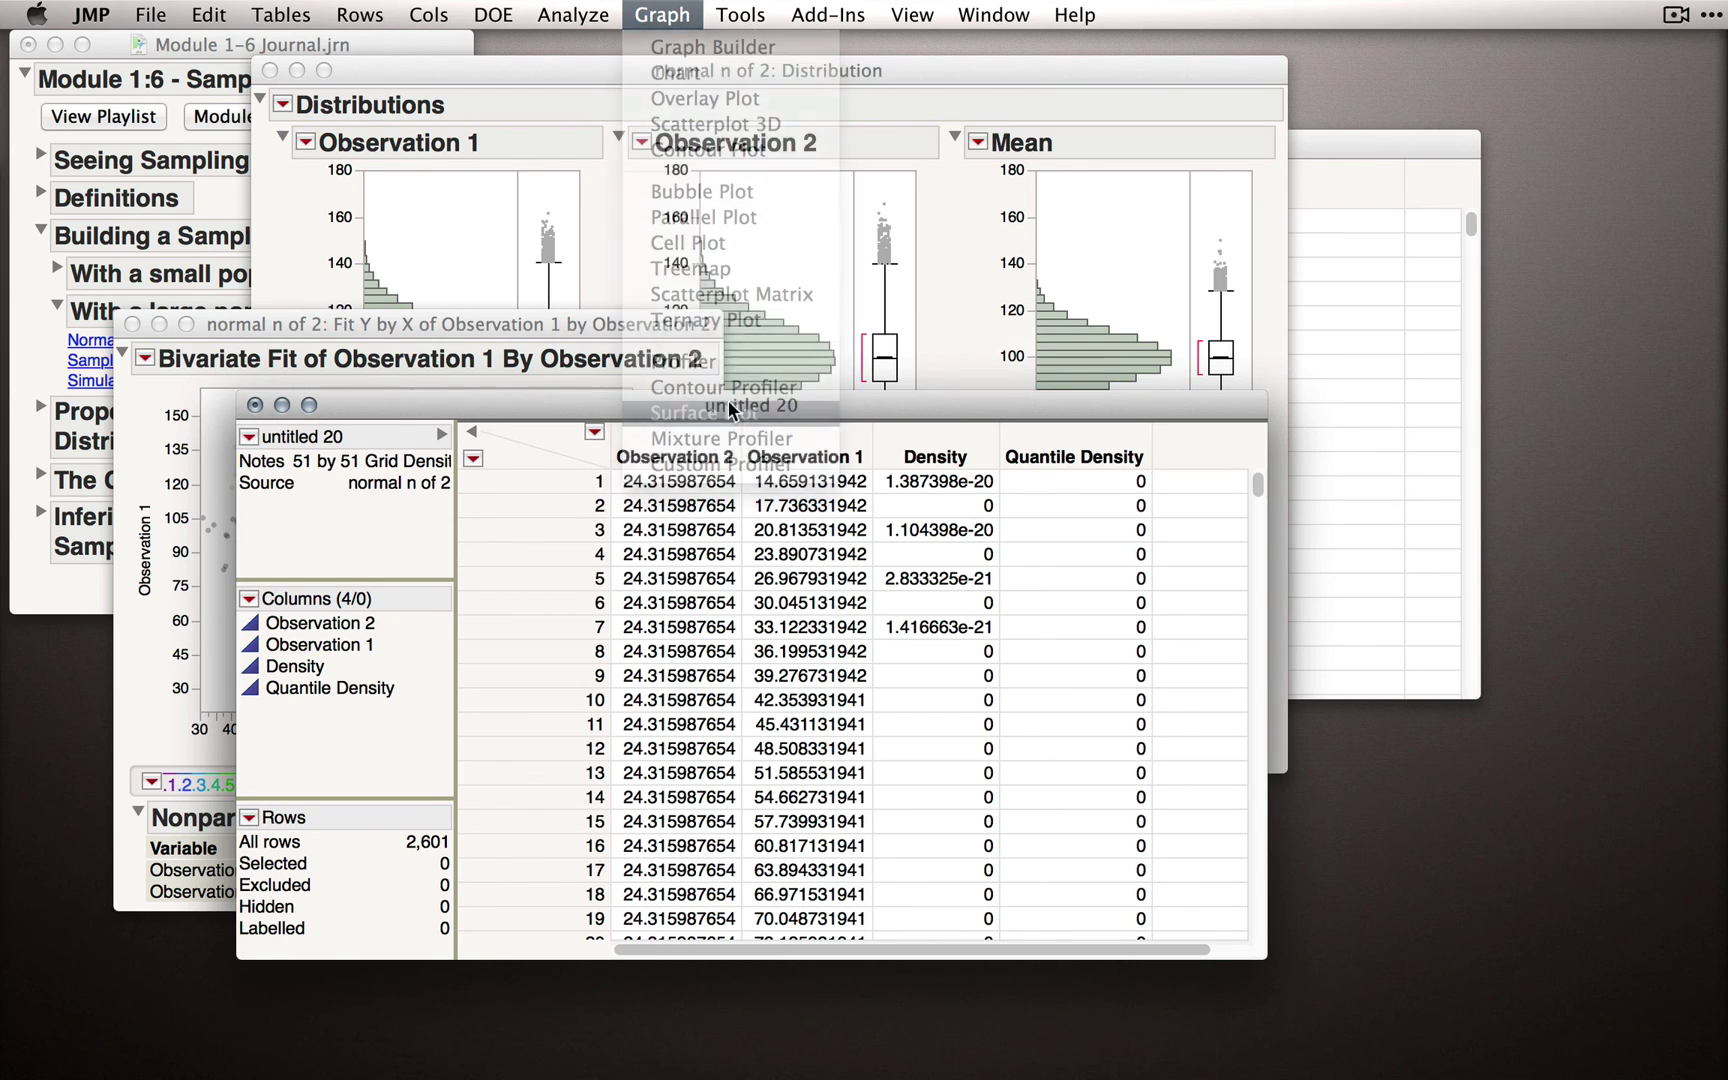
drag(626, 339, 732, 373)
click(847, 318)
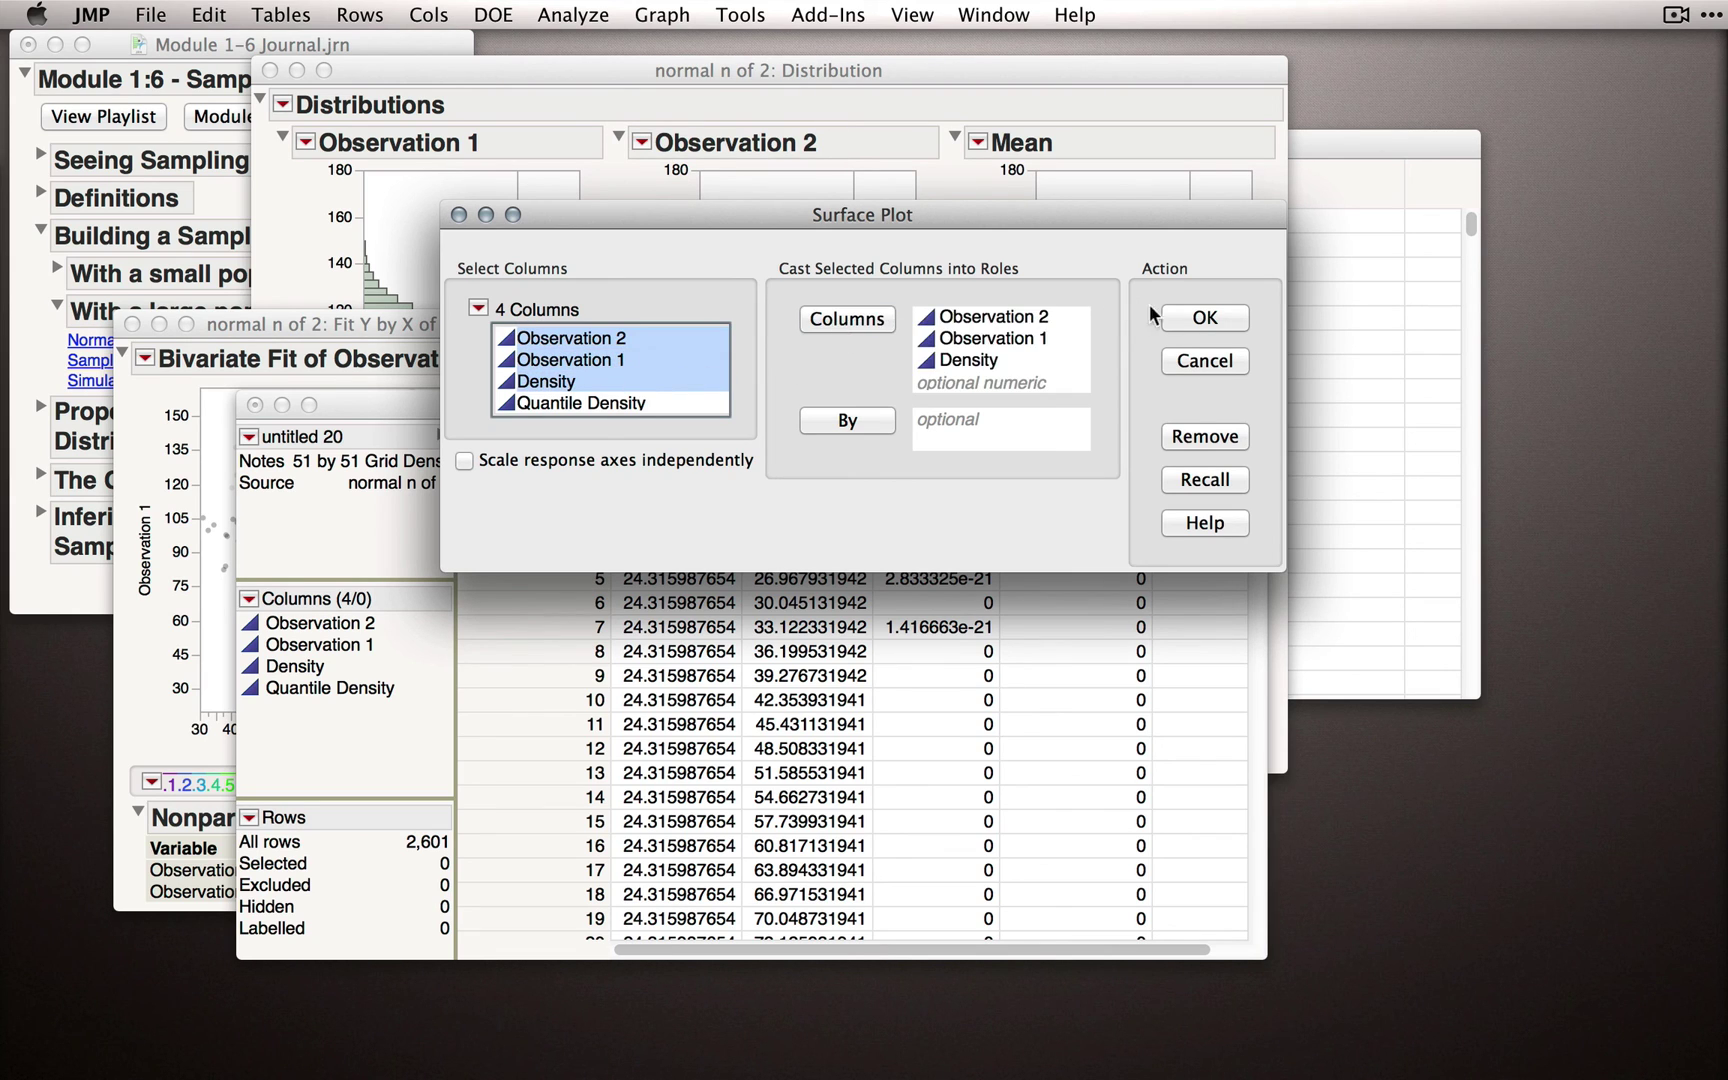
click(1183, 317)
click(1036, 288)
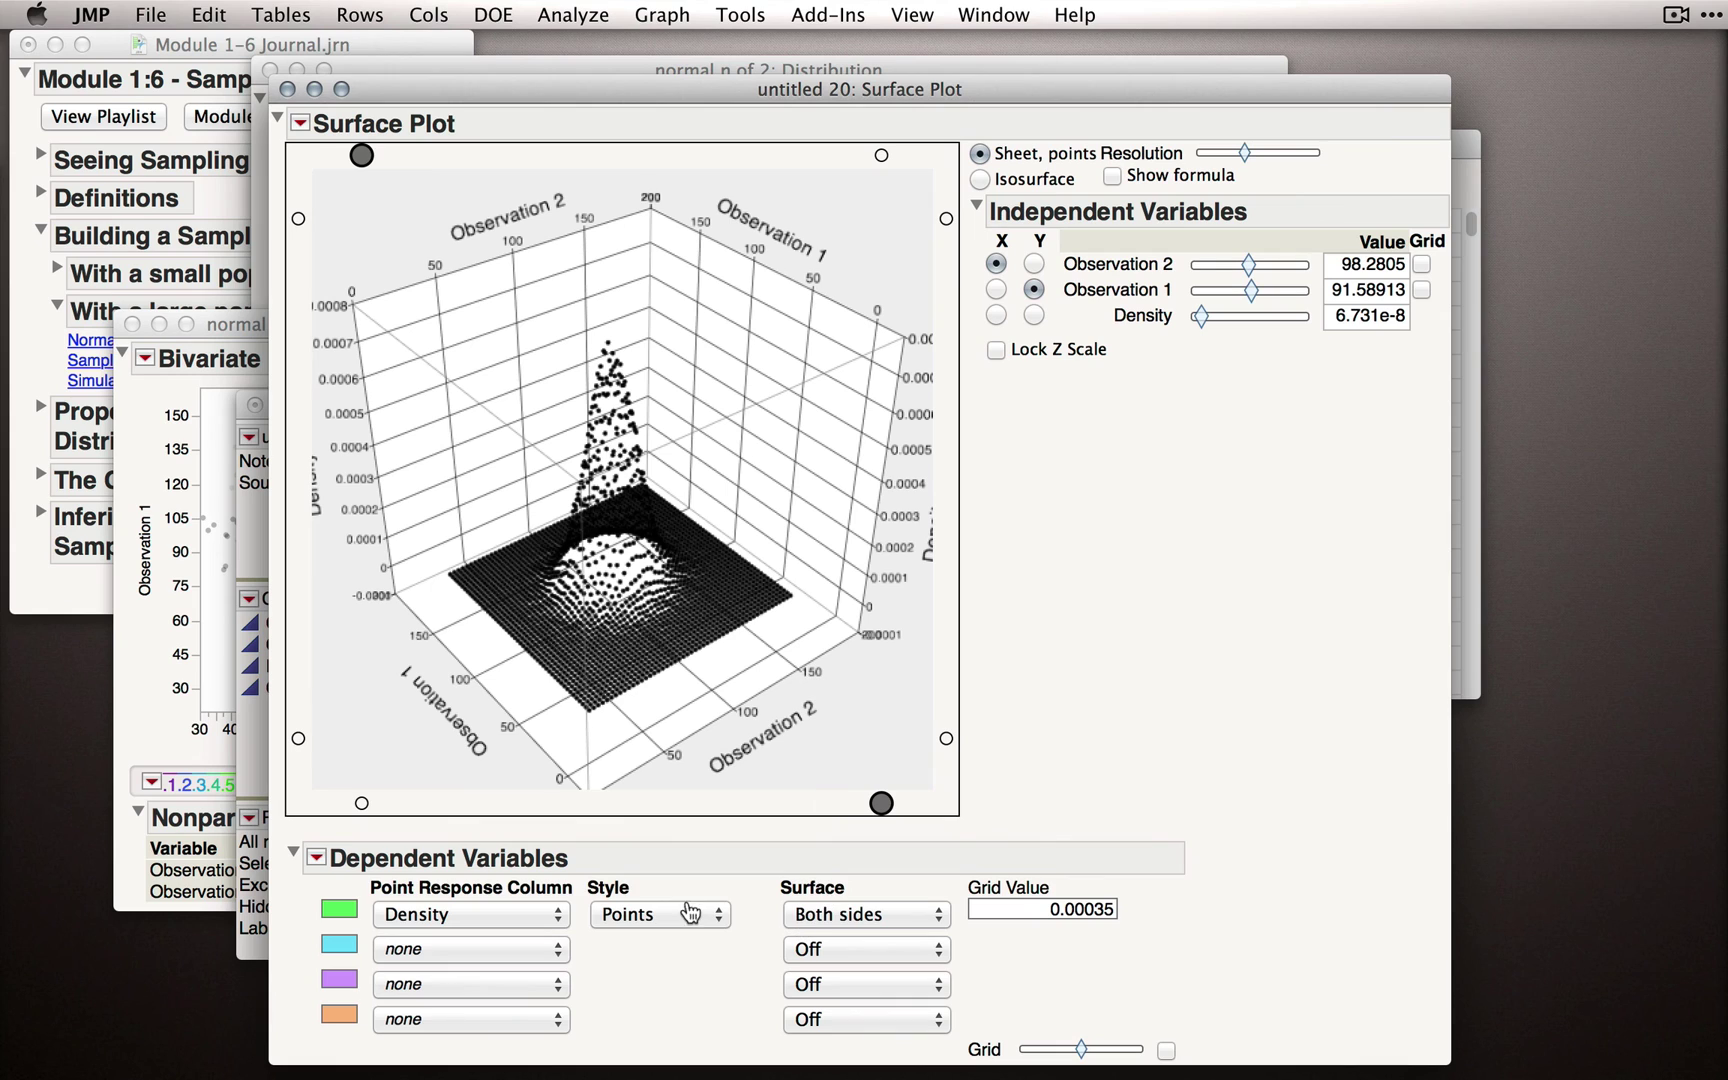
Step: Try the Surface style for the Density response, switch it to Mesh, and examine the joint density from several angles
click(655, 914)
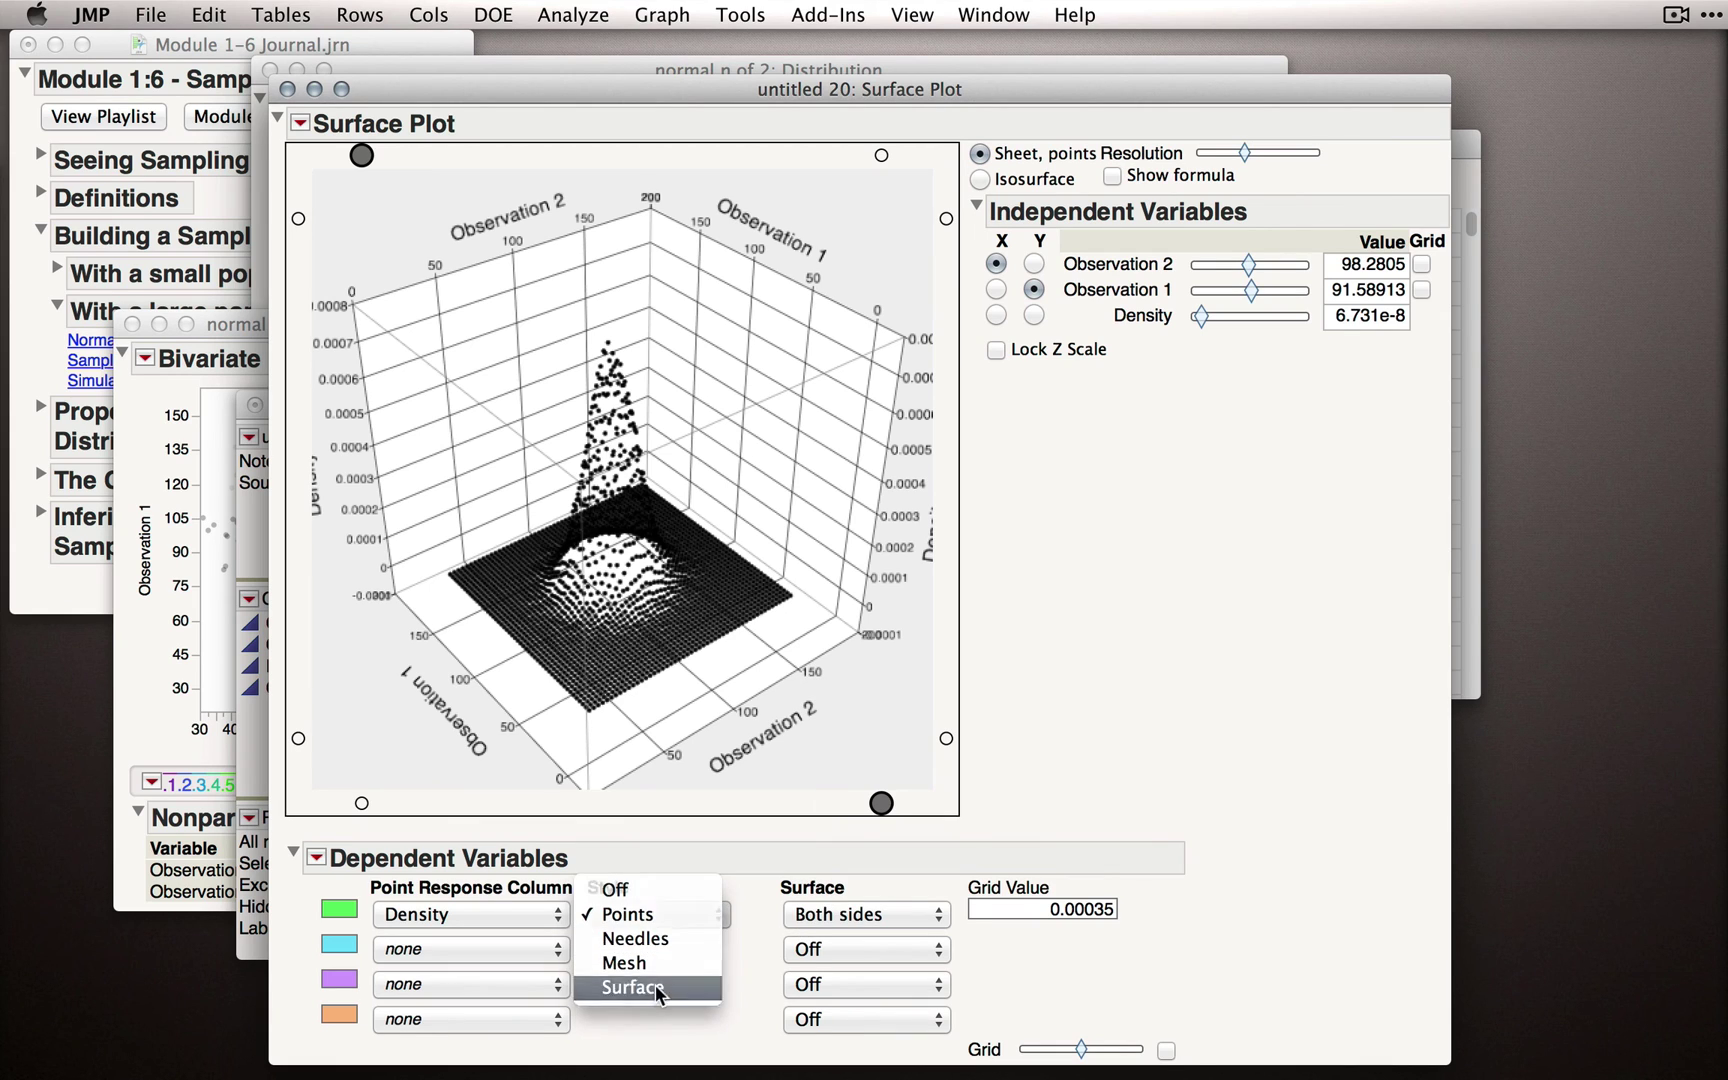
click(652, 987)
click(660, 914)
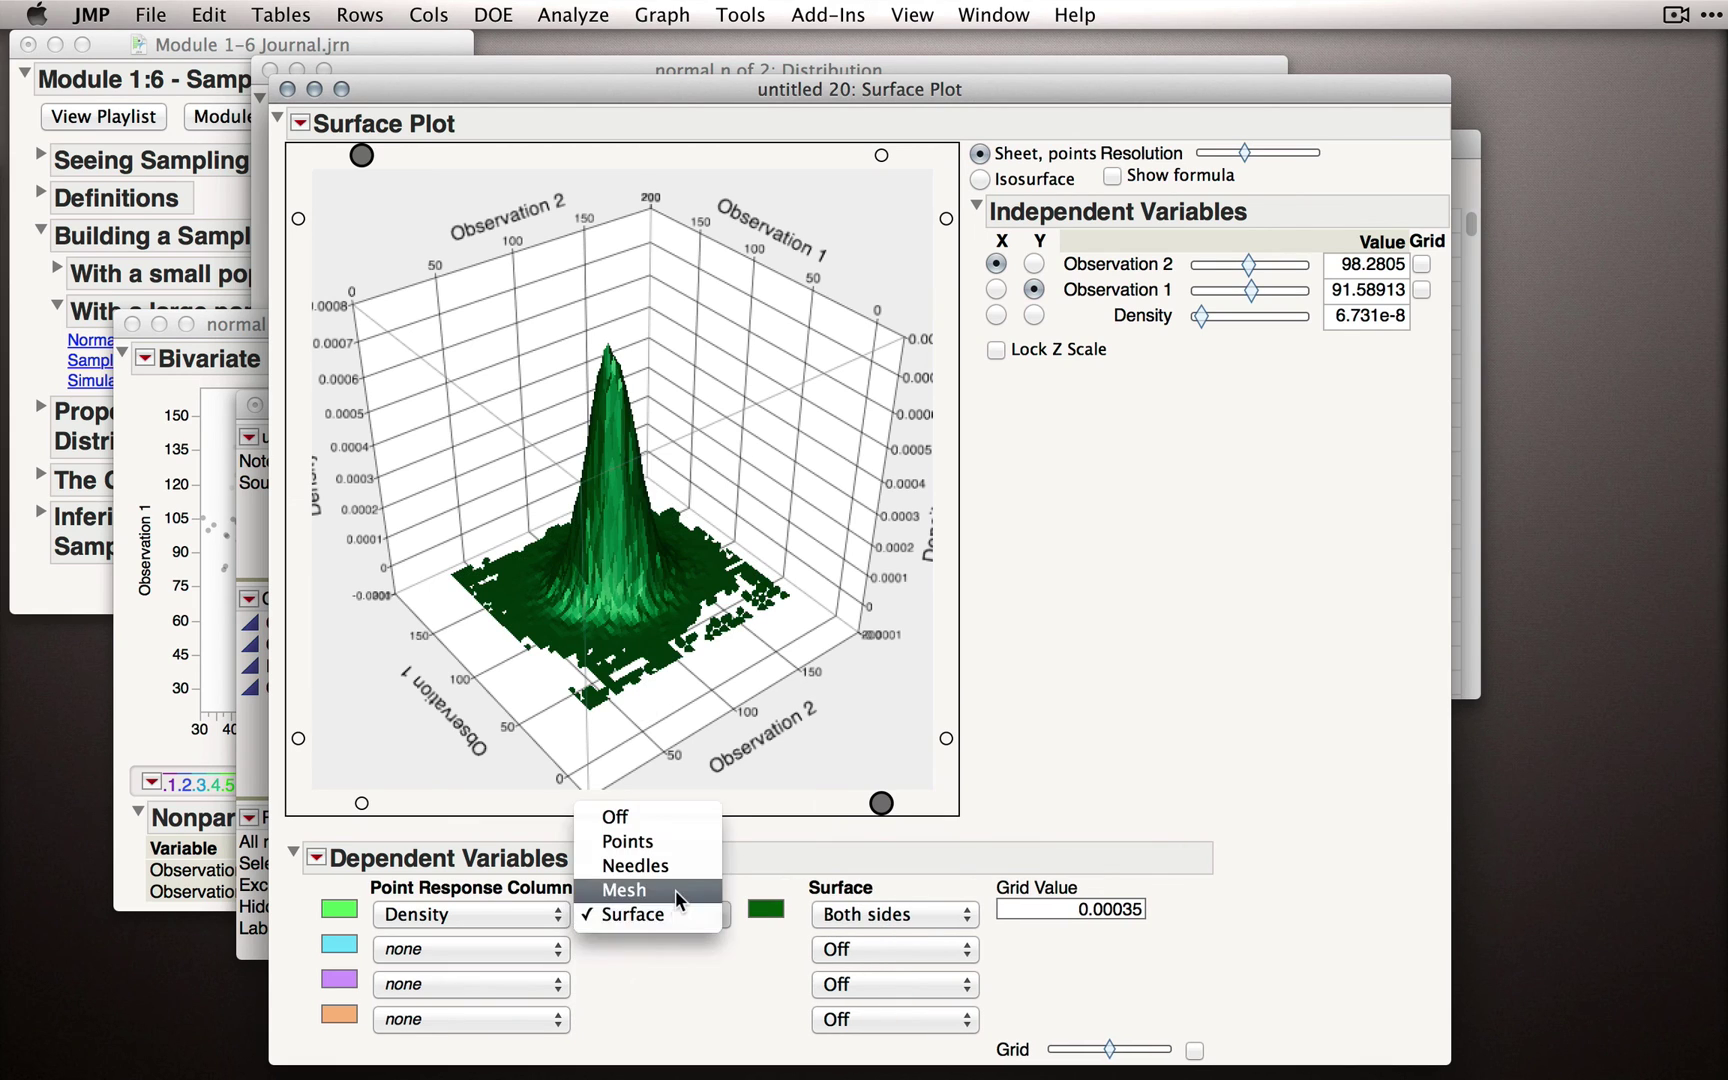
click(675, 890)
mouse_move(524, 672)
mouse_down()
mouse_move(716, 657)
mouse_move(518, 663)
mouse_move(699, 688)
mouse_move(747, 665)
mouse_move(551, 667)
mouse_up()
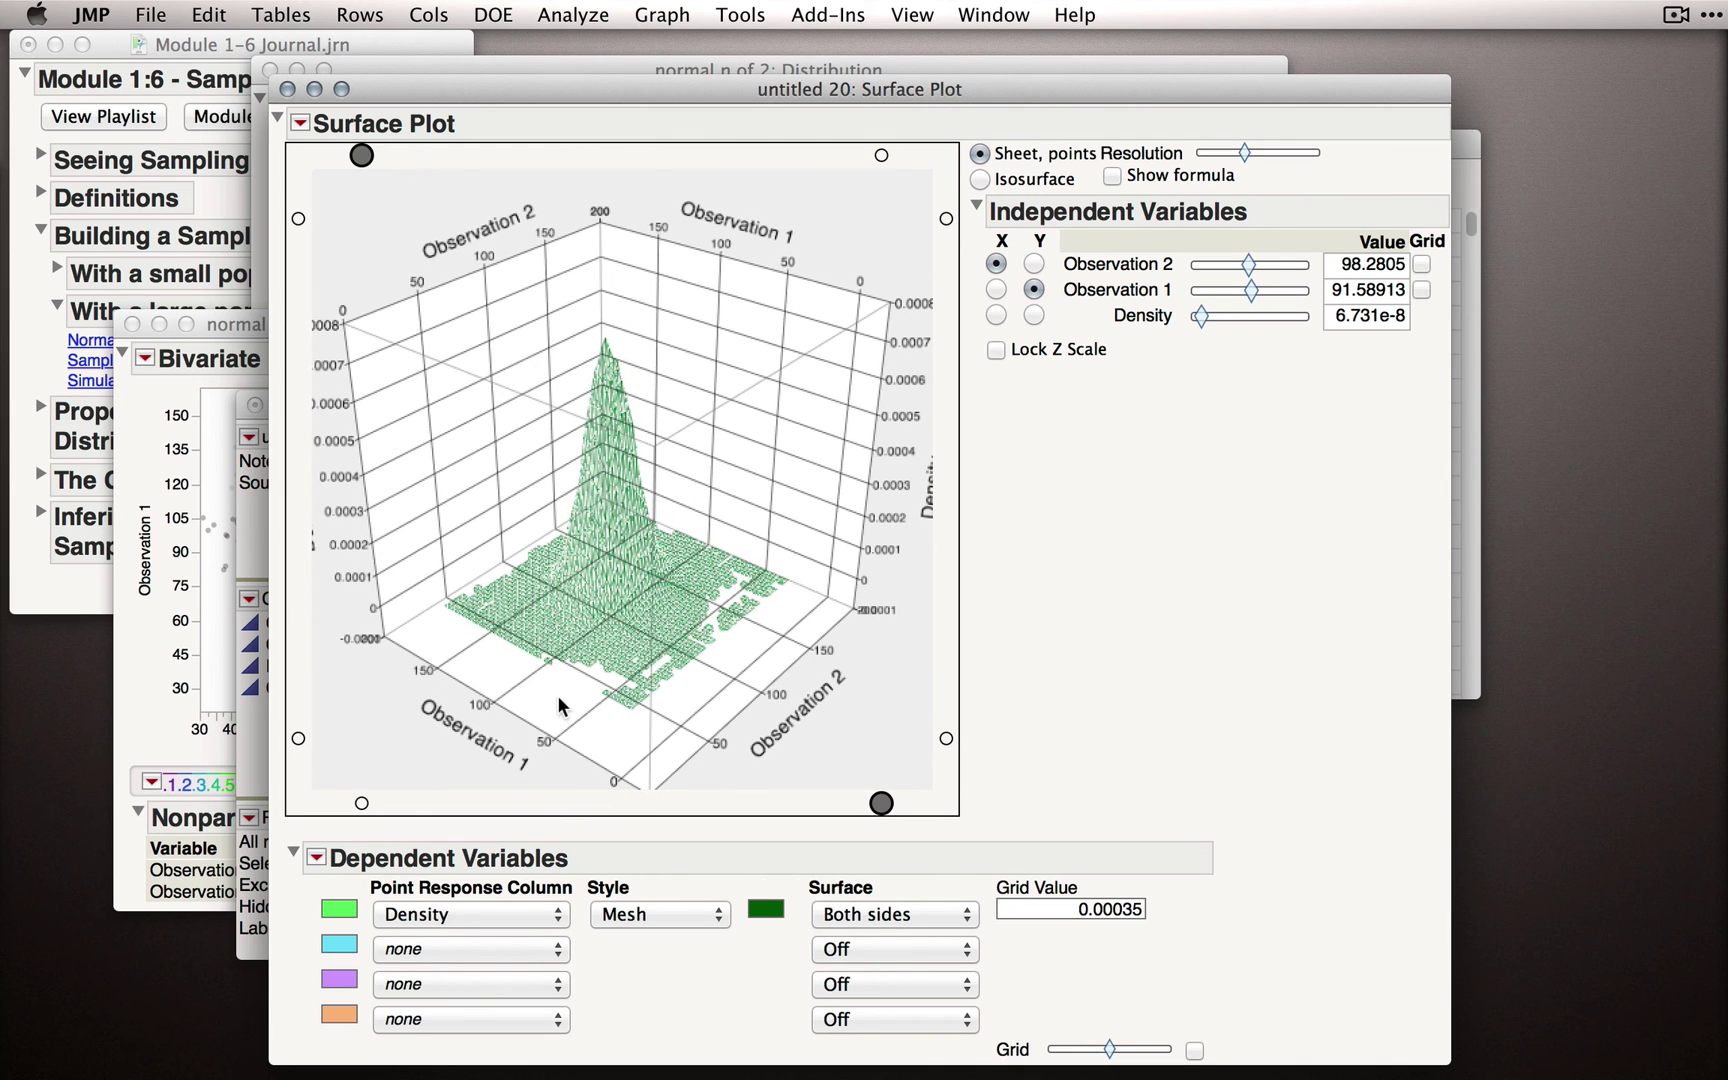
drag(554, 695, 589, 695)
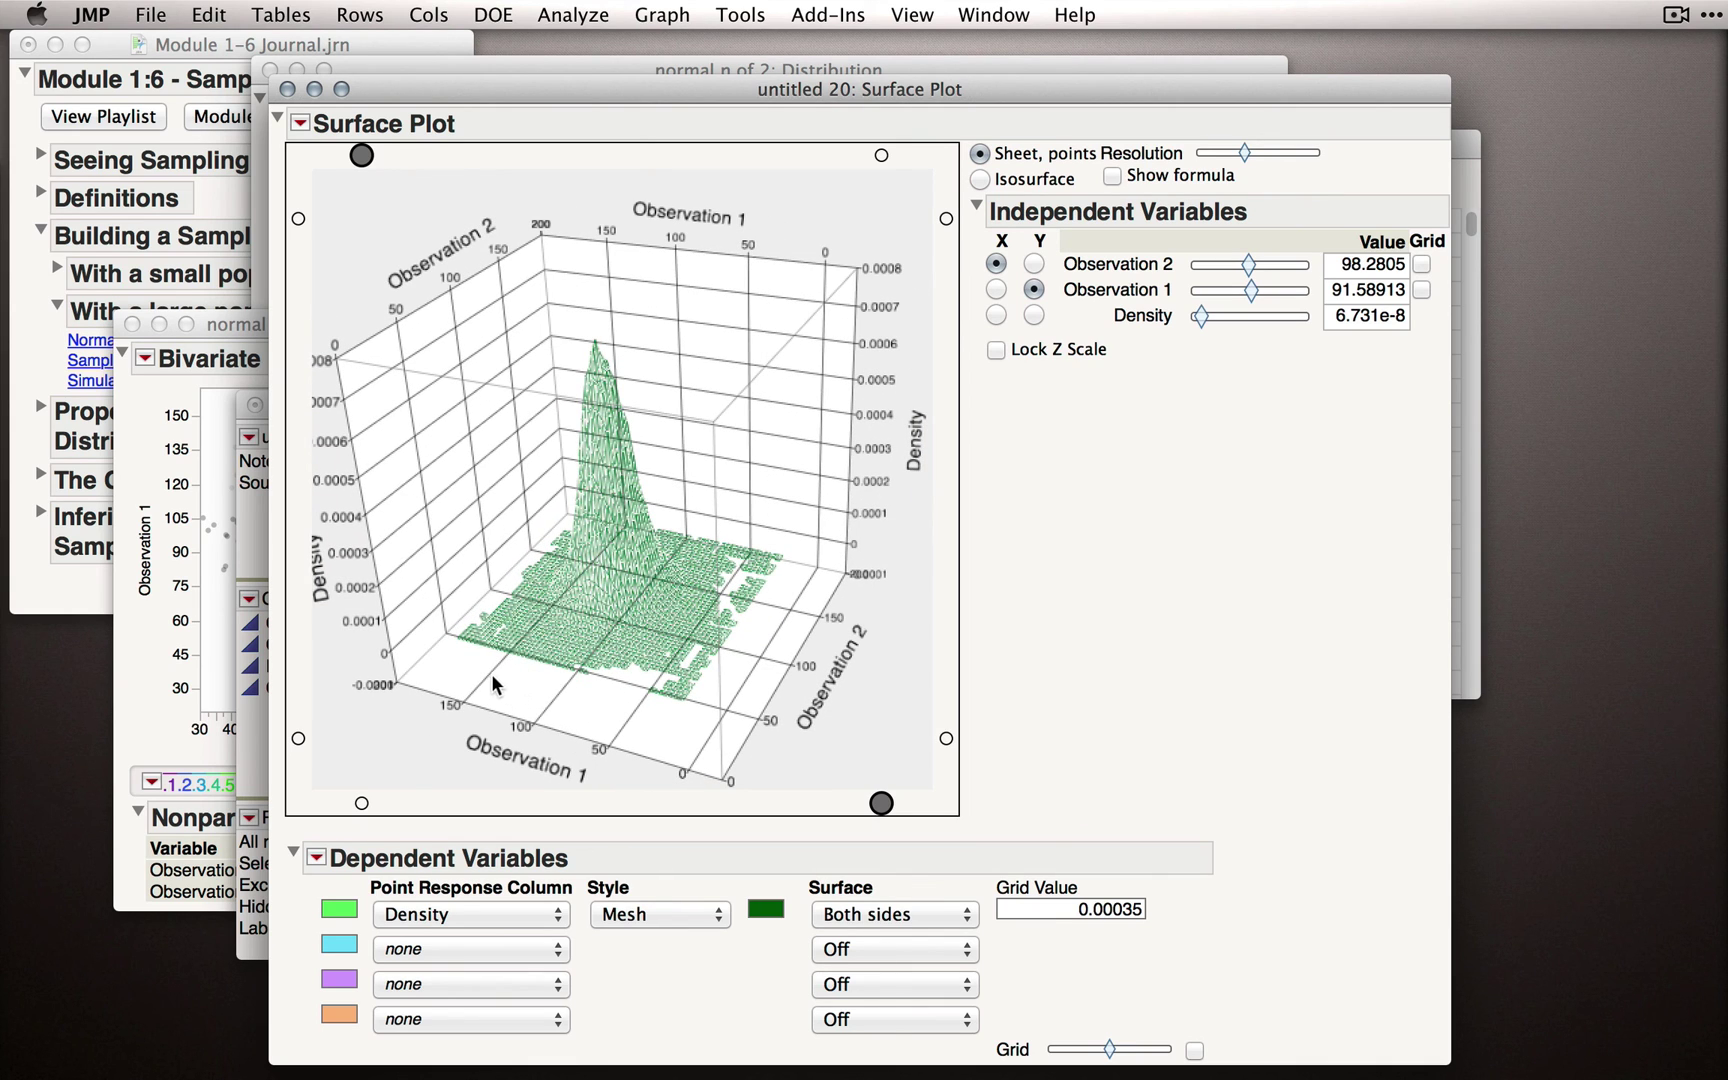
drag(494, 671, 458, 666)
Step: Close the surface plot and discard the density grid table
click(287, 89)
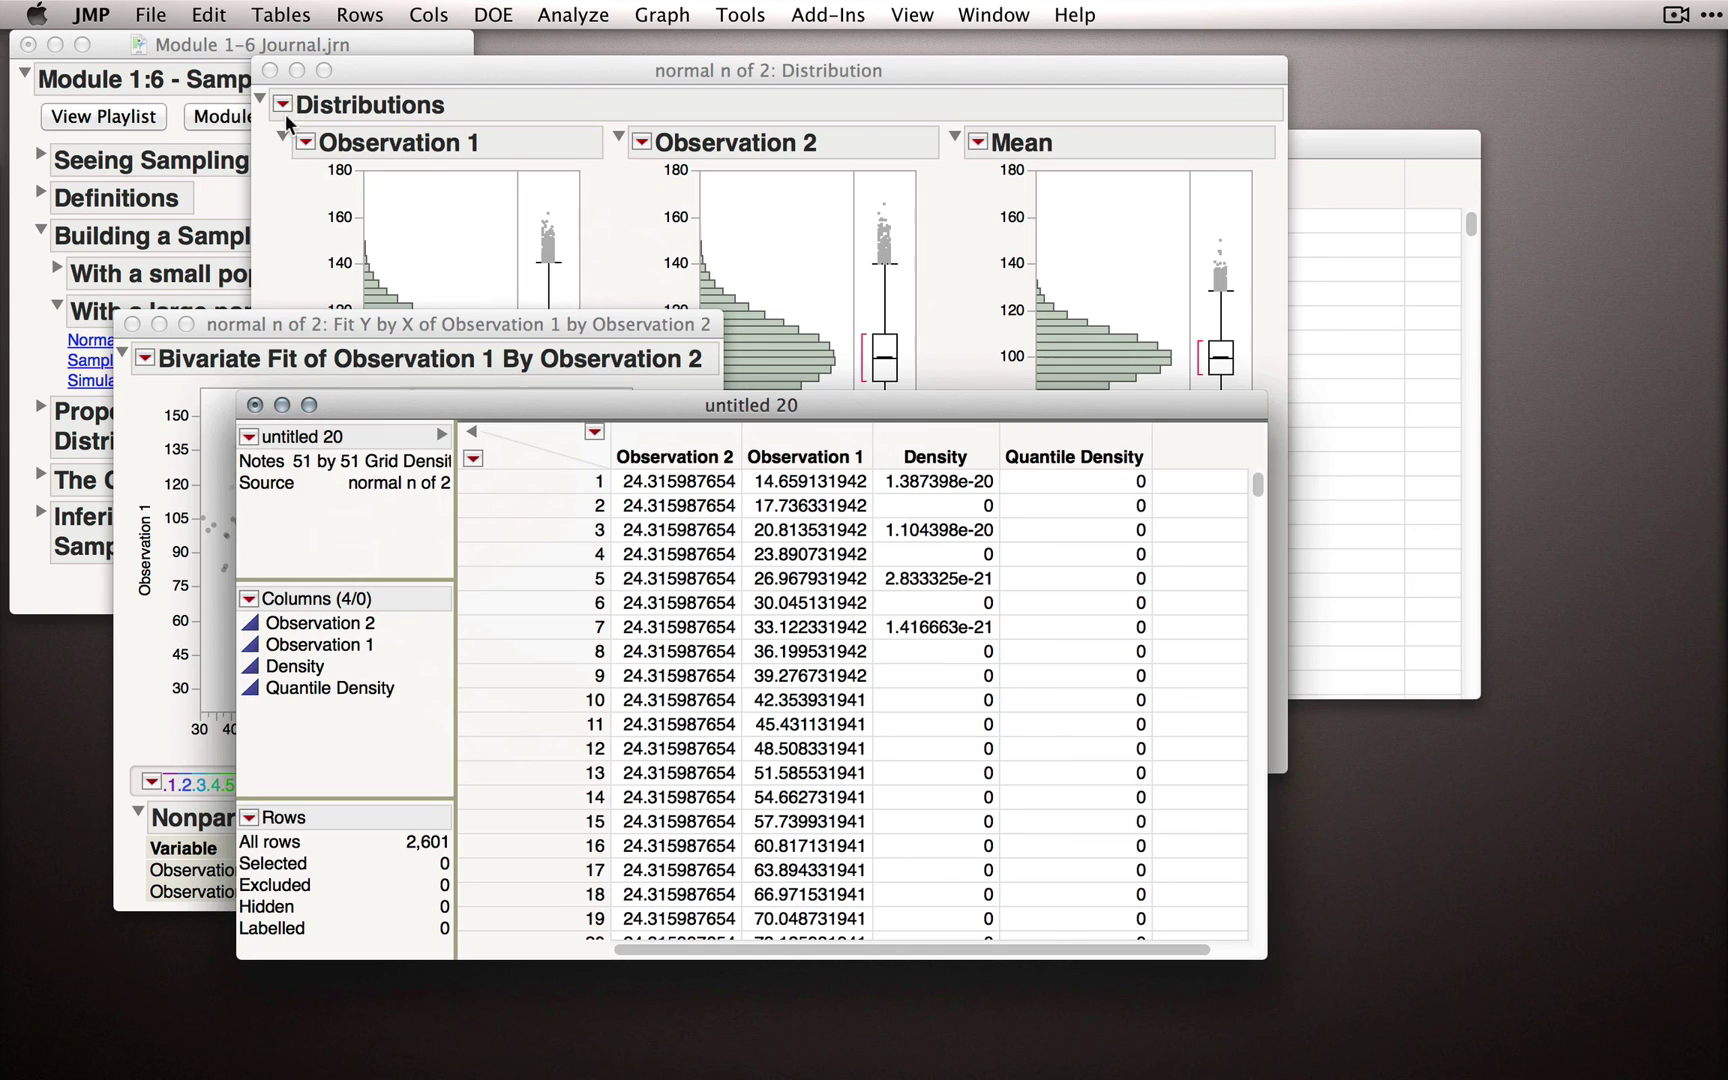
click(254, 404)
click(657, 556)
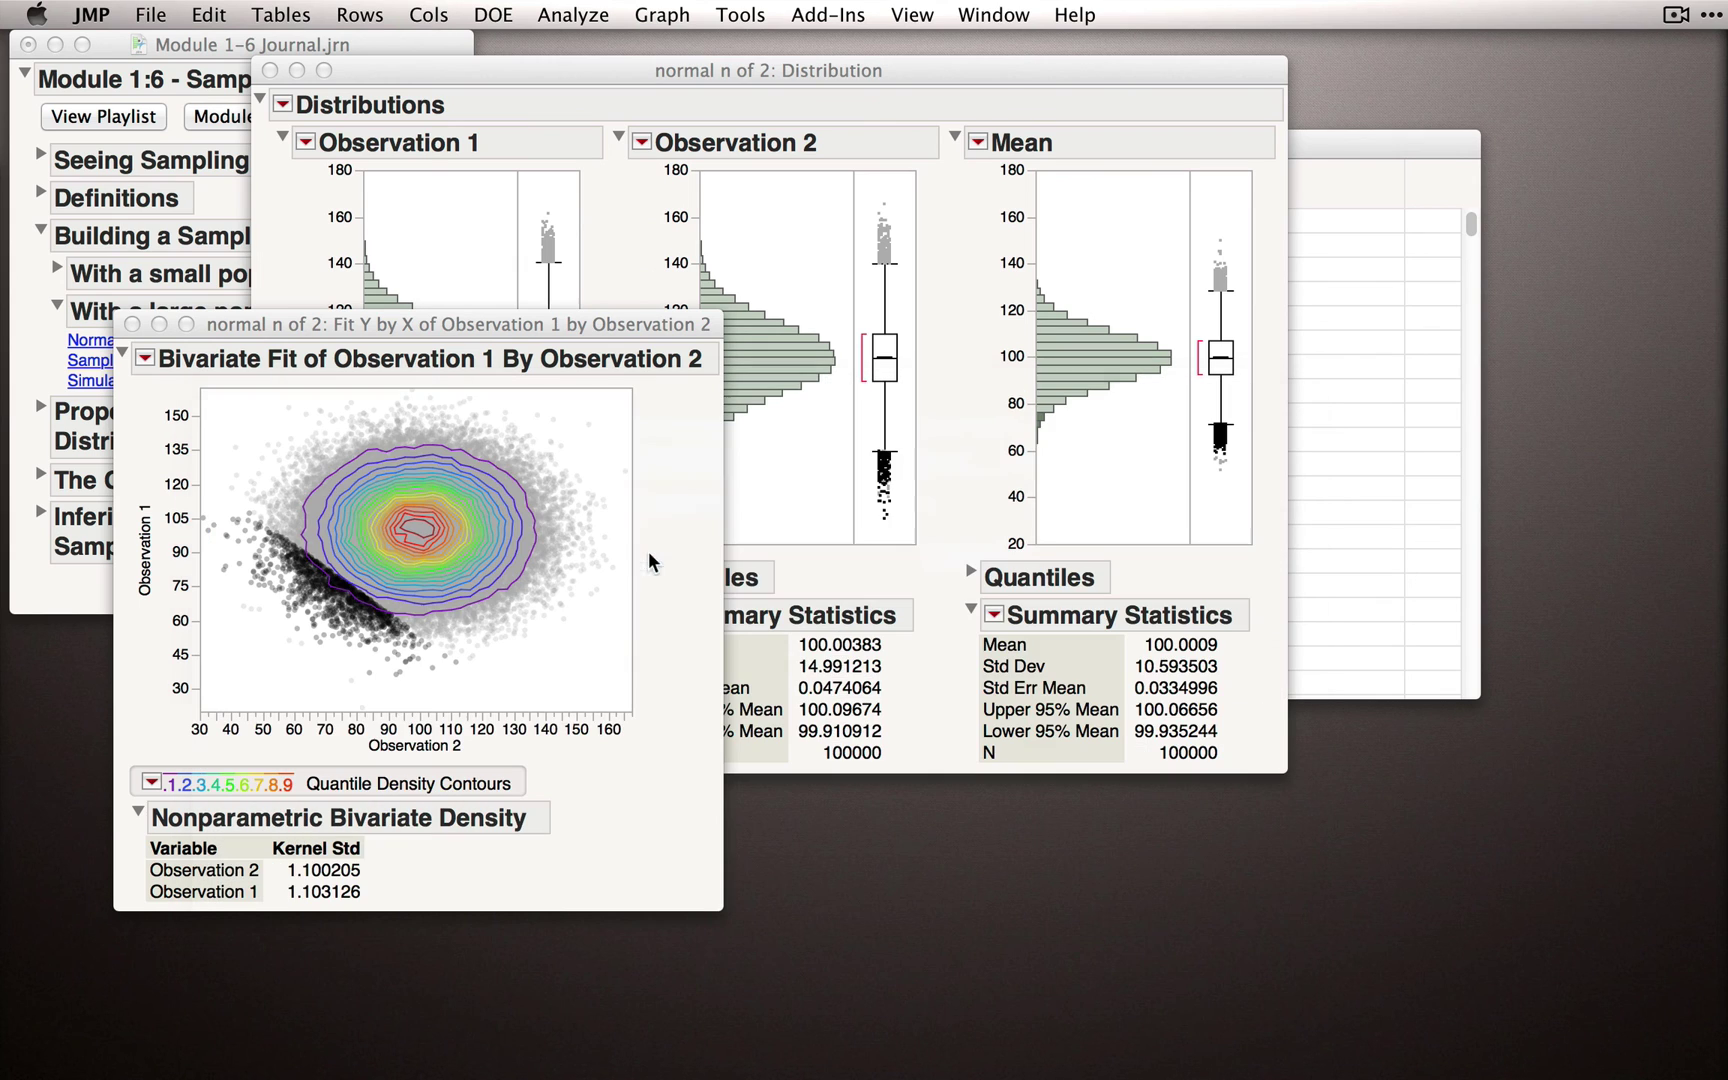
Step: Move the bivariate fit window away from the histograms and bring the Distribution report to the front
drag(549, 323, 510, 384)
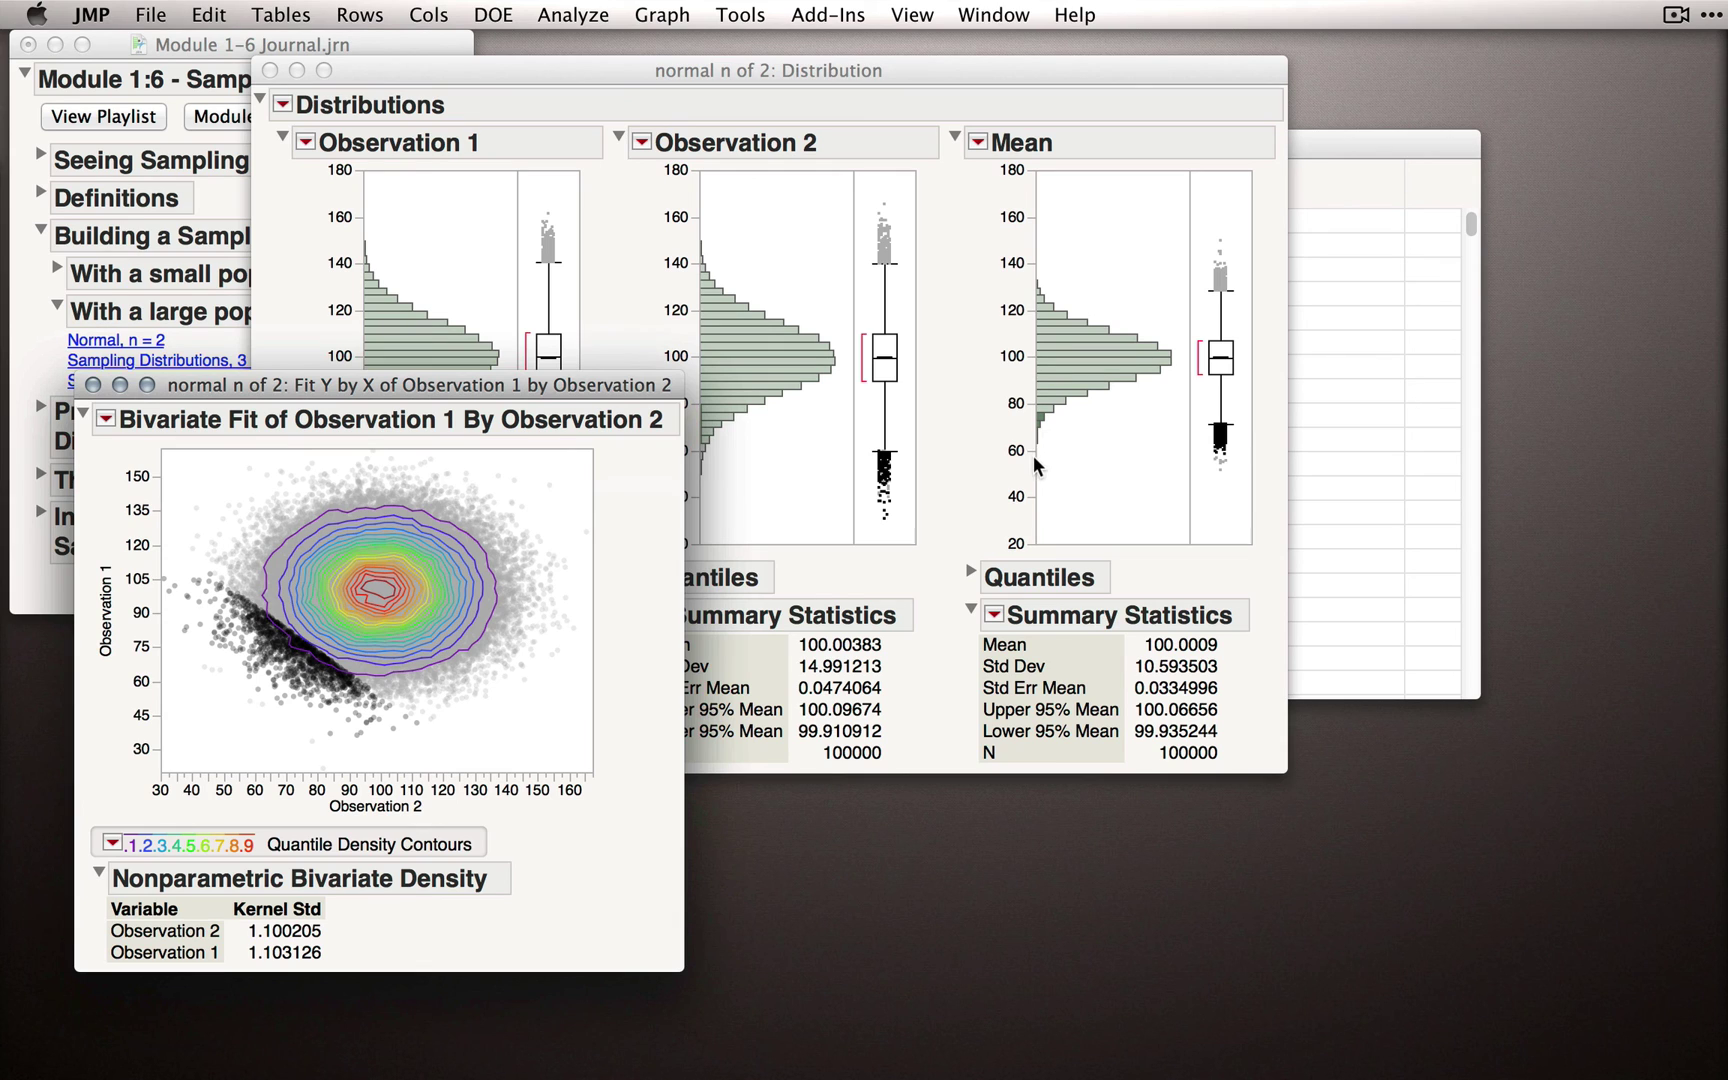
click(751, 458)
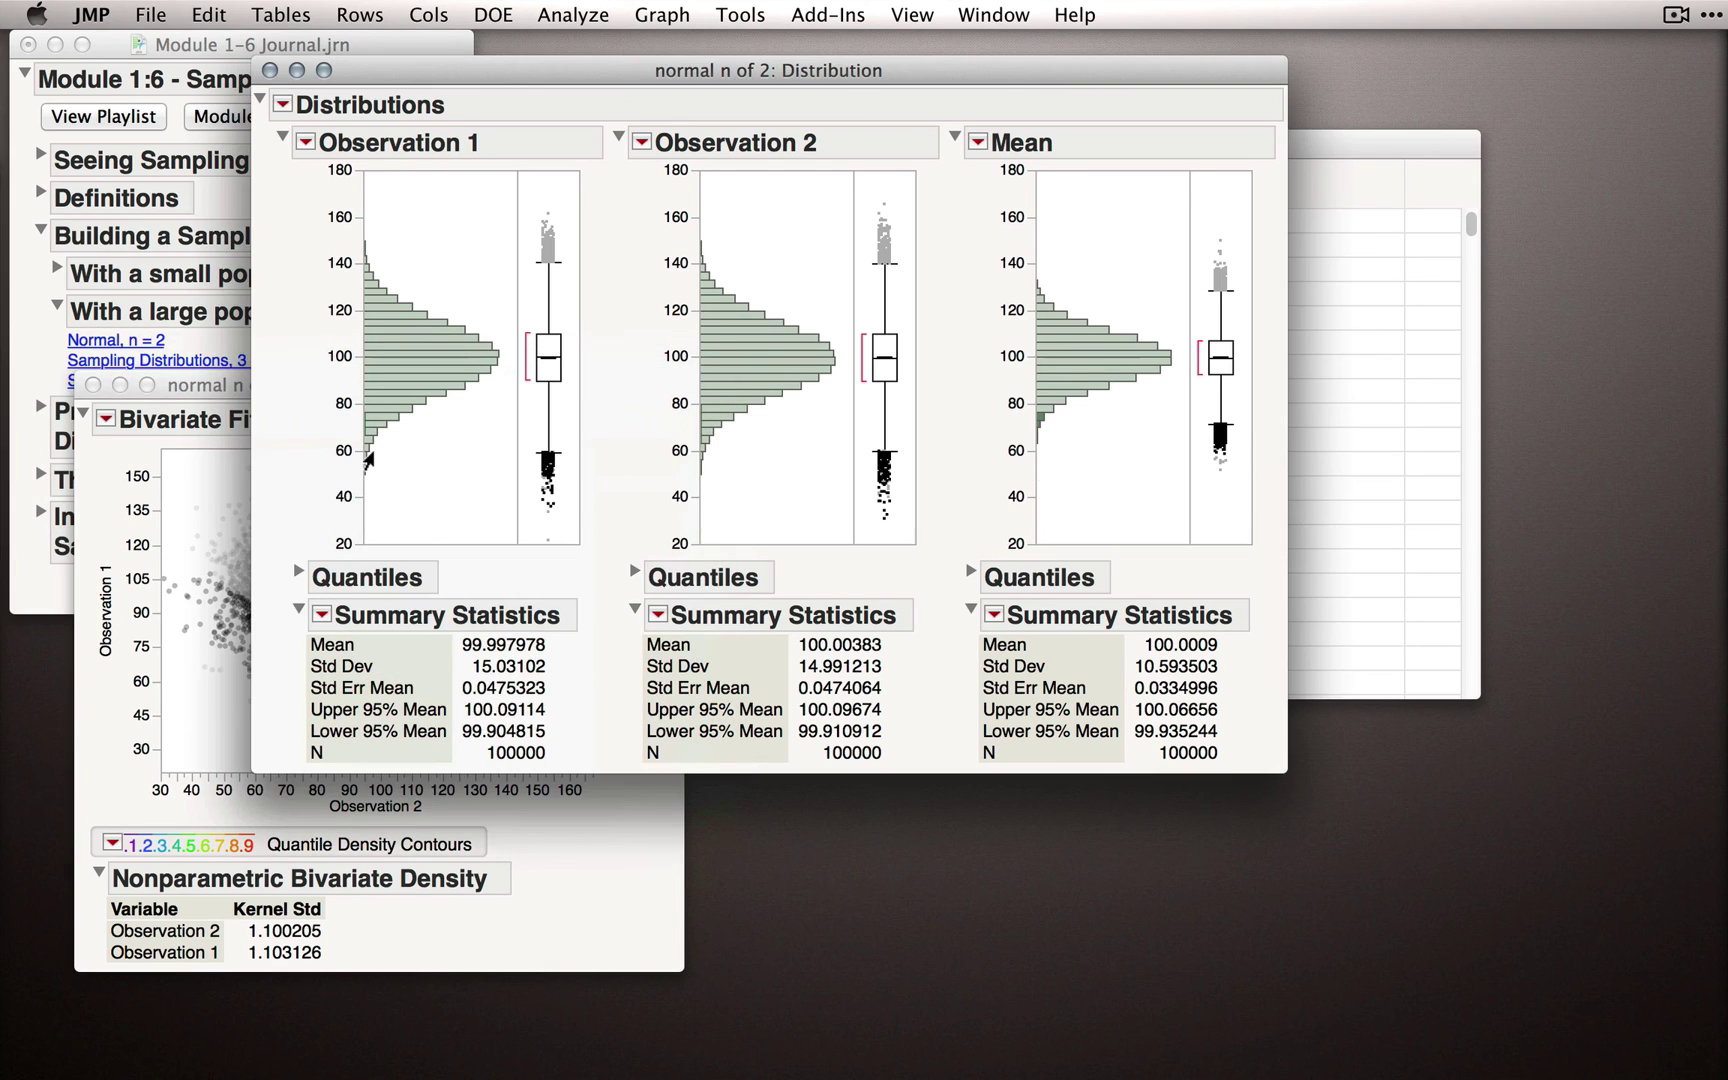